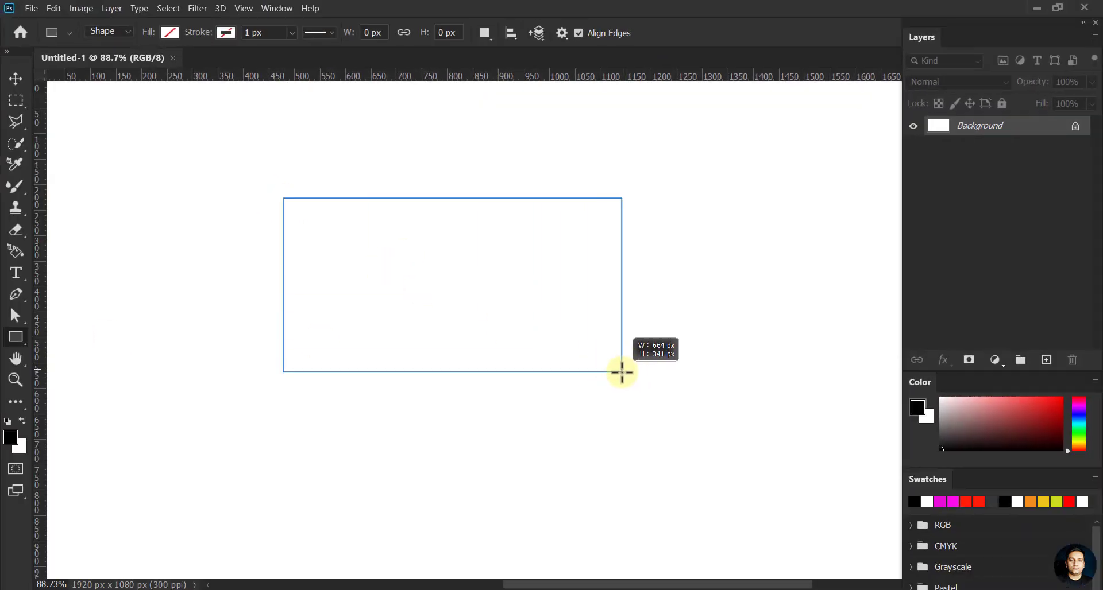
- Draw a large rectangle on the canvas and fill it with dark grey
left_click_drag(283, 198, 621, 372)
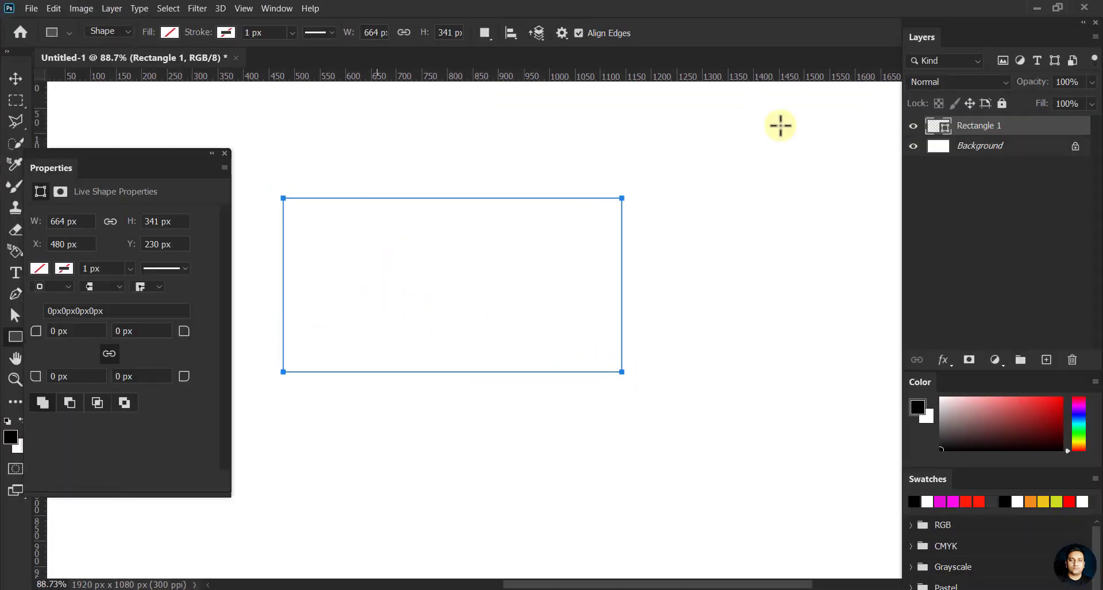
left_click_drag(622, 199, 621, 177)
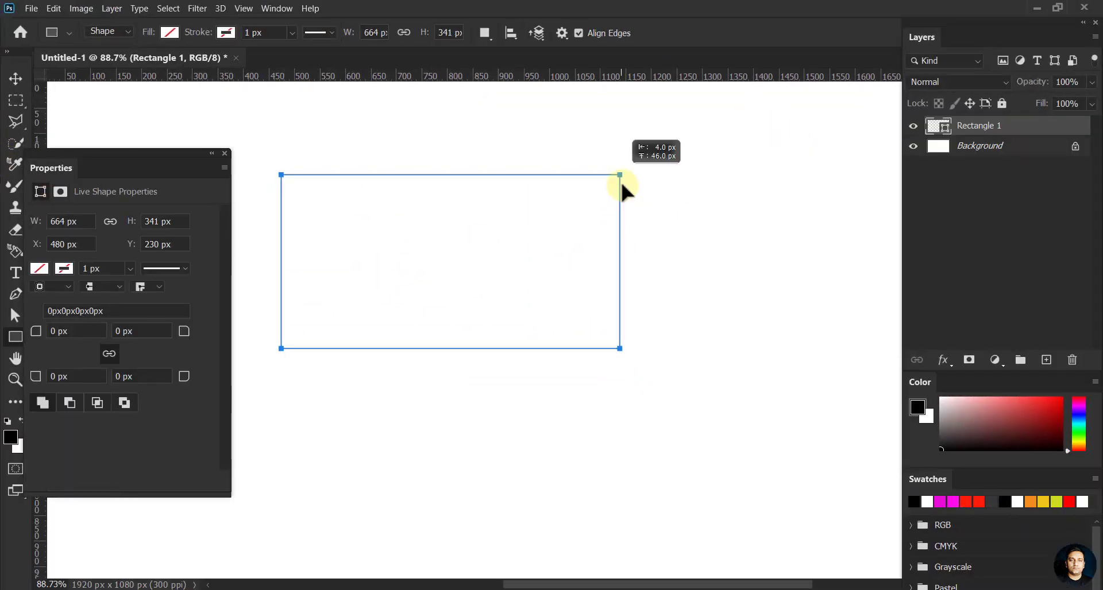
left_click(45, 272)
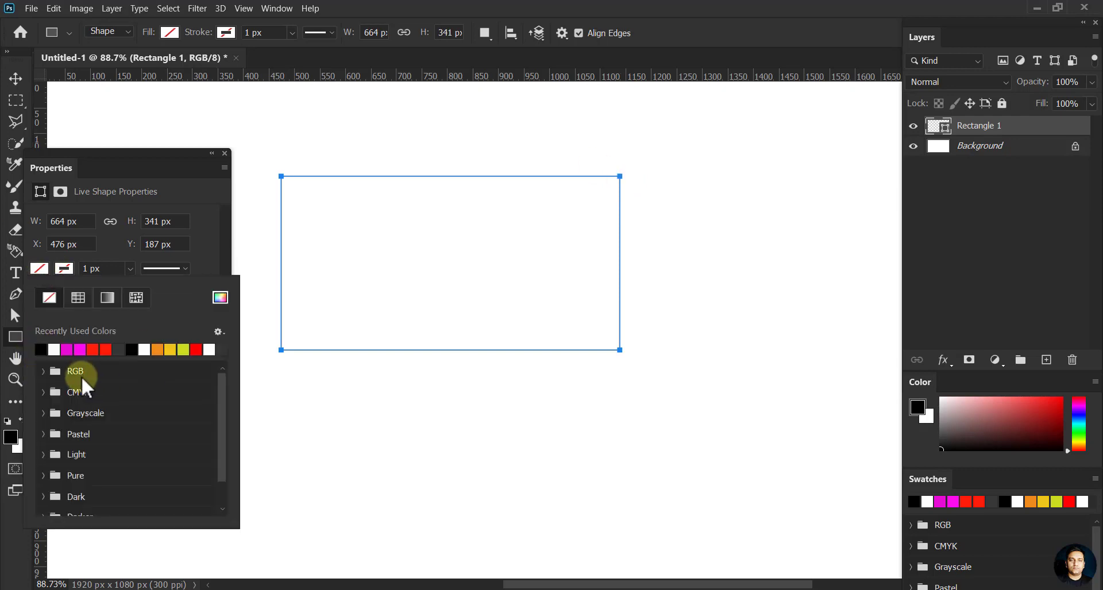
left_click(78, 298)
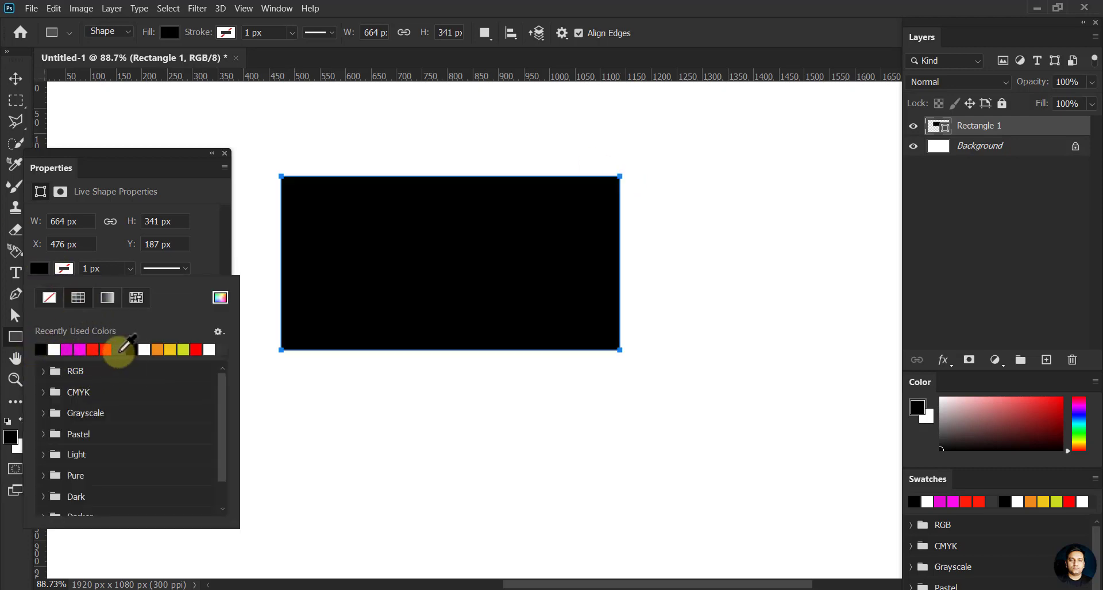
mouse_move(120, 352)
left_mouse_down()
mouse_move(159, 168)
mouse_move(134, 326)
left_mouse_up()
- Raise the rectangle's right-side anchors to skew it into a parallelogram
left_click(15, 316)
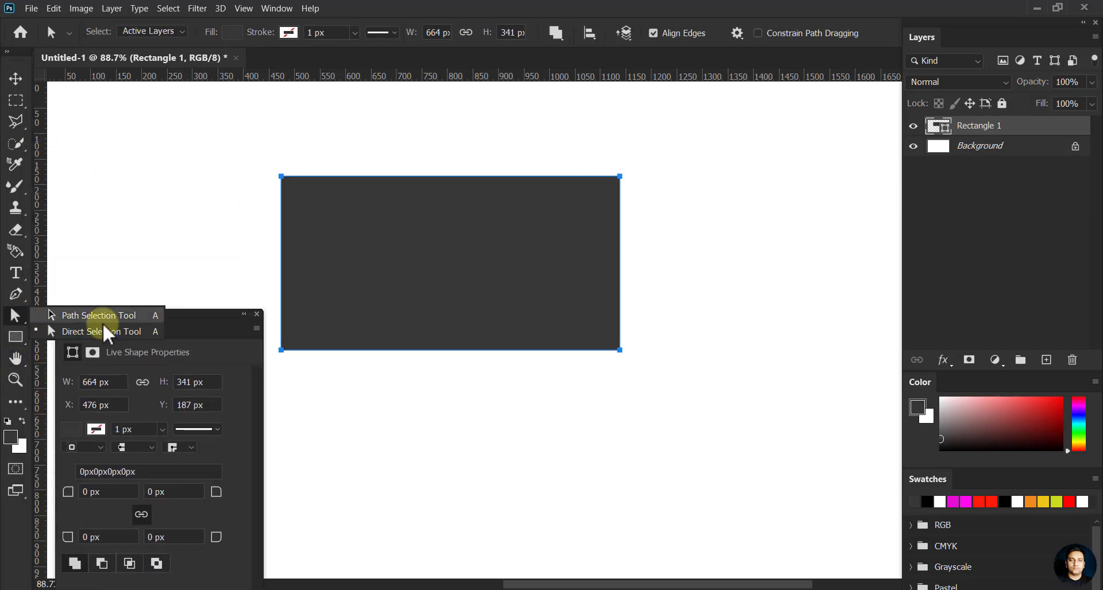
left_click_drag(597, 164, 623, 184)
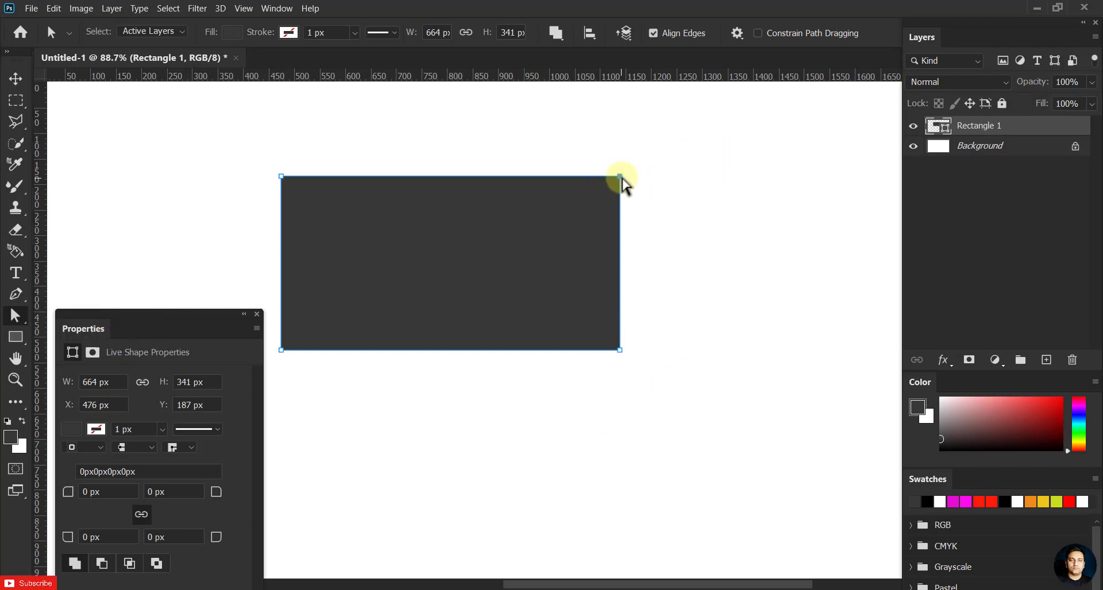
left_click_drag(621, 352, 614, 292)
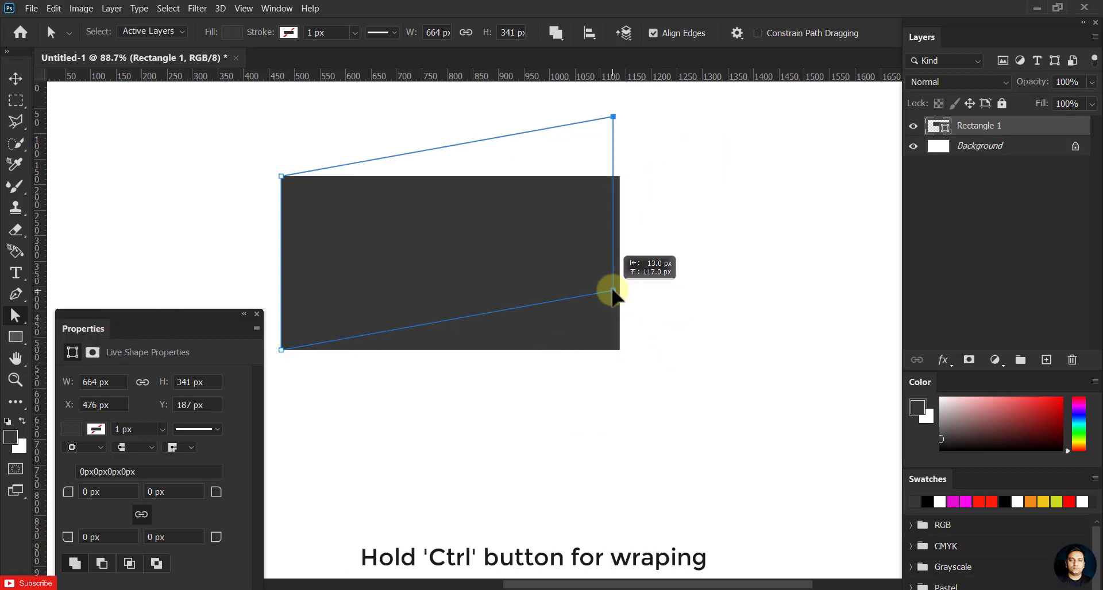
mouse_move(114, 325)
left_mouse_down()
mouse_move(846, 422)
mouse_move(756, 445)
left_mouse_up()
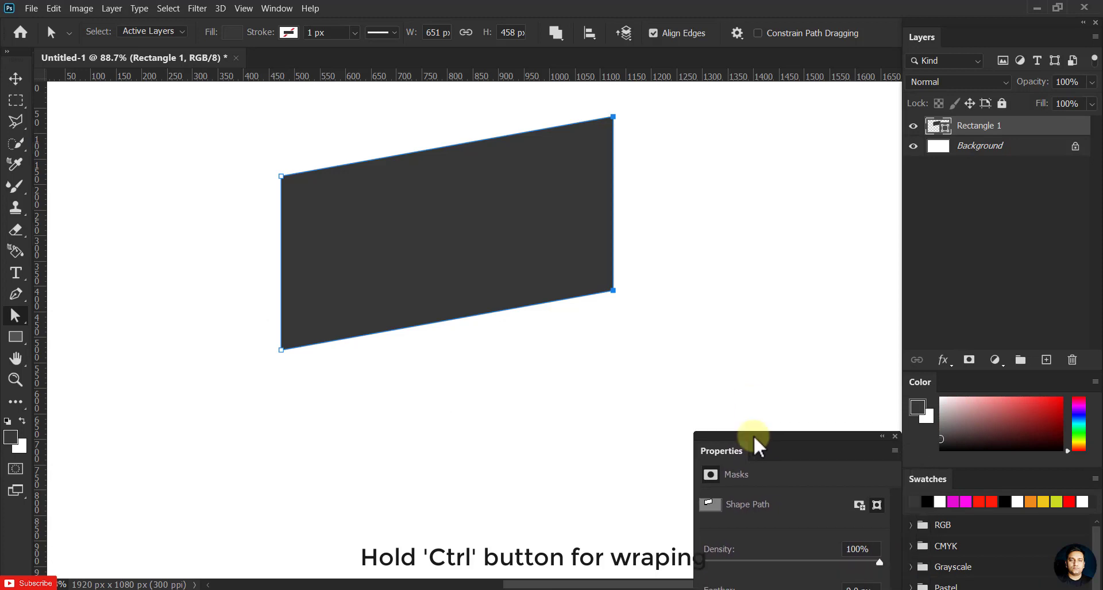
left_click(16, 78)
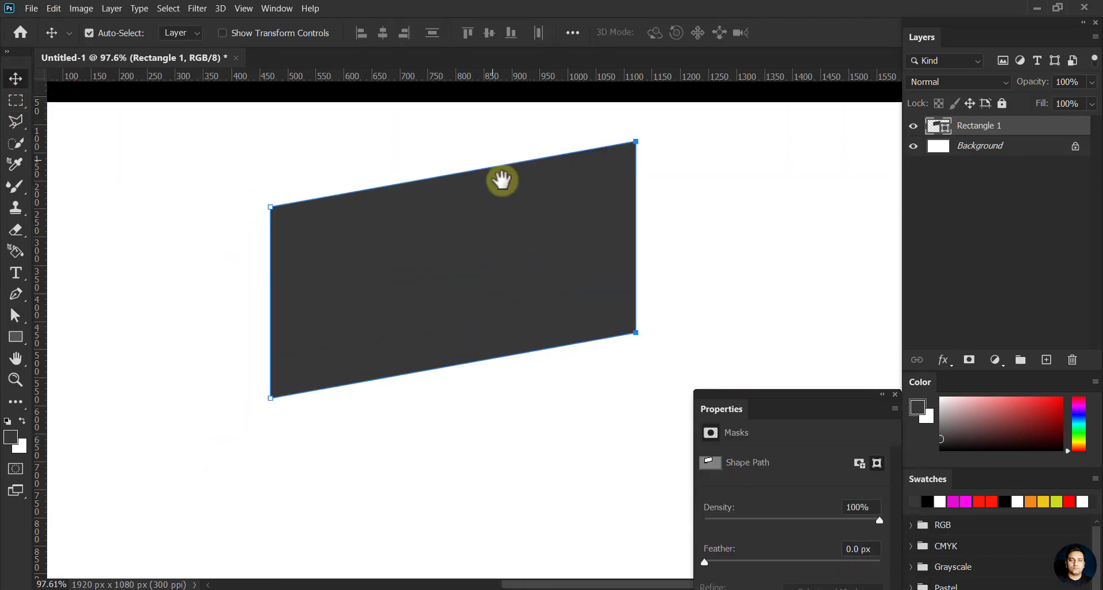
- Reposition the parallelogram and draw a 393 × 68 px bar over its upper-left edge
left_click_drag(499, 180, 492, 394)
scroll(379, 221, "up", 1)
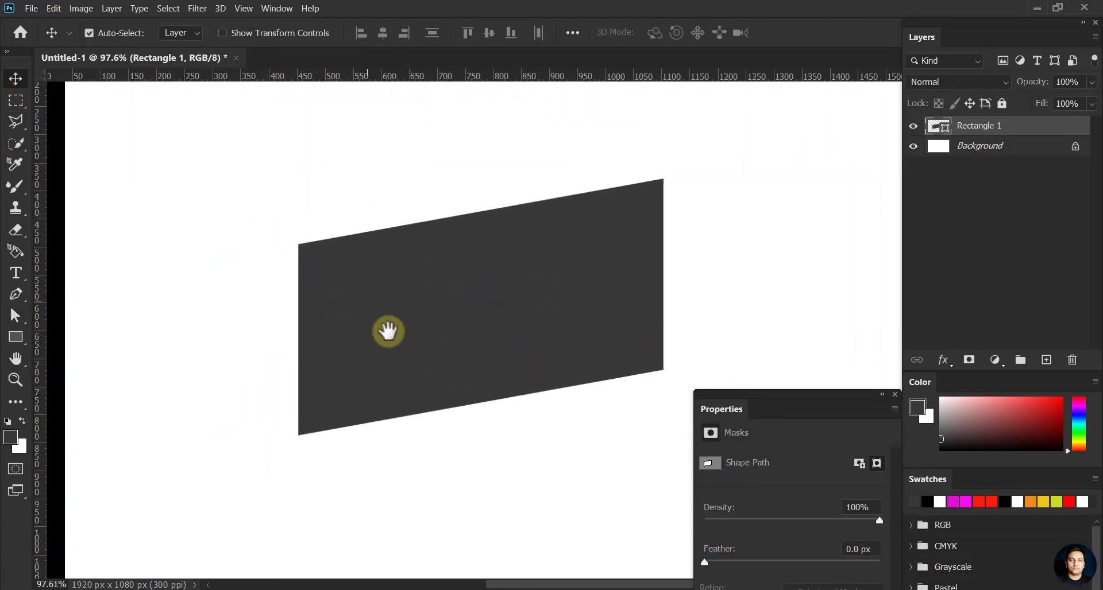
scroll(470, 280, "up", 1)
left_click(15, 337)
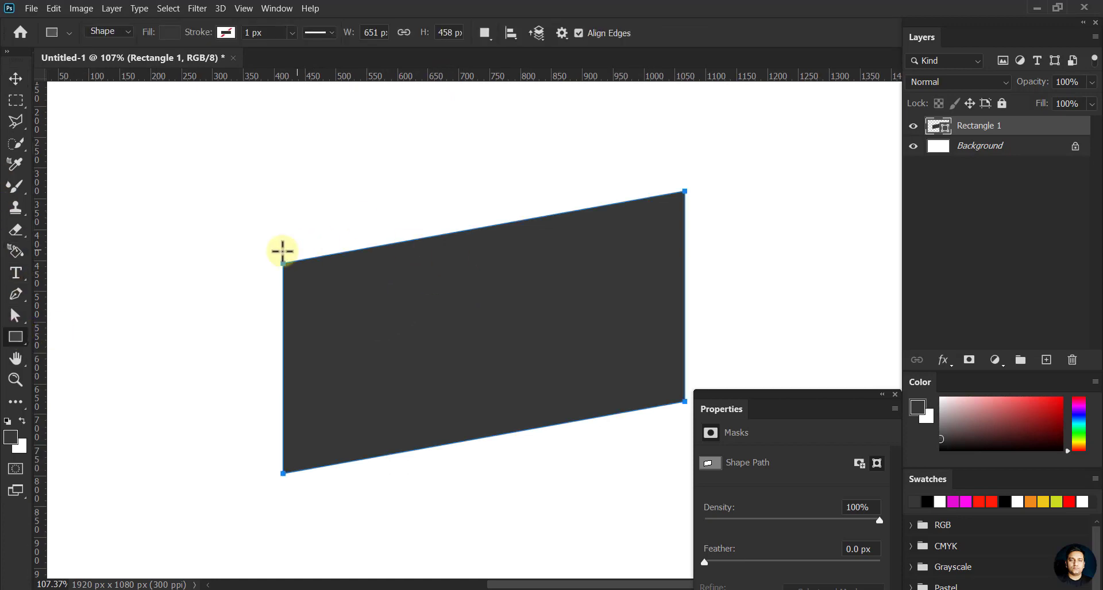
left_click_drag(255, 235, 496, 277)
key("v")
- Fill the bar with magenta from the Pure swatch group
left_click(10, 437)
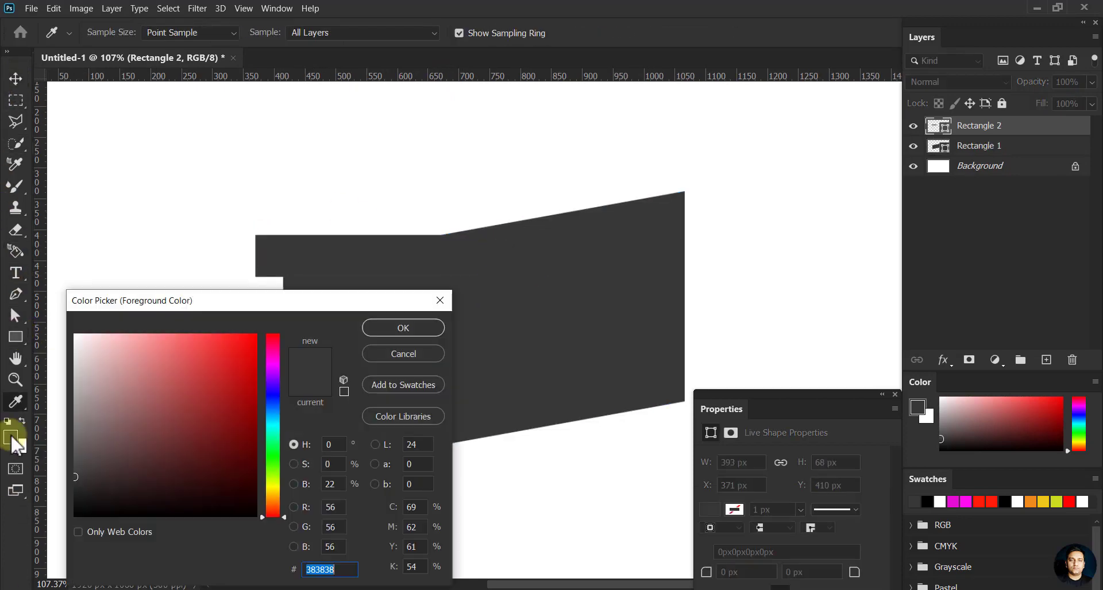
left_click(273, 357)
left_click(244, 349)
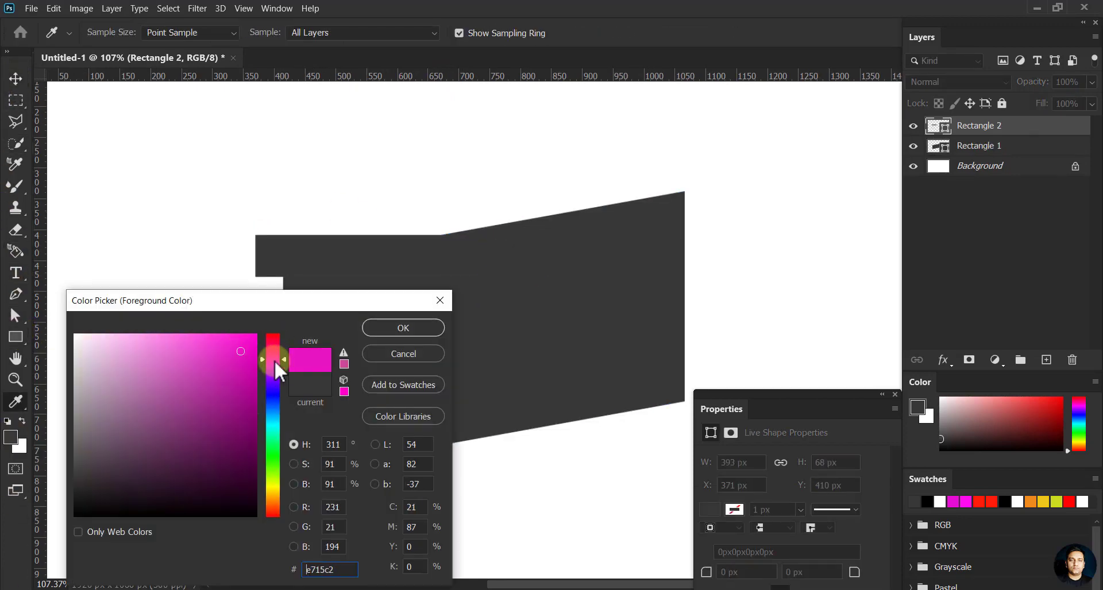
left_click(403, 354)
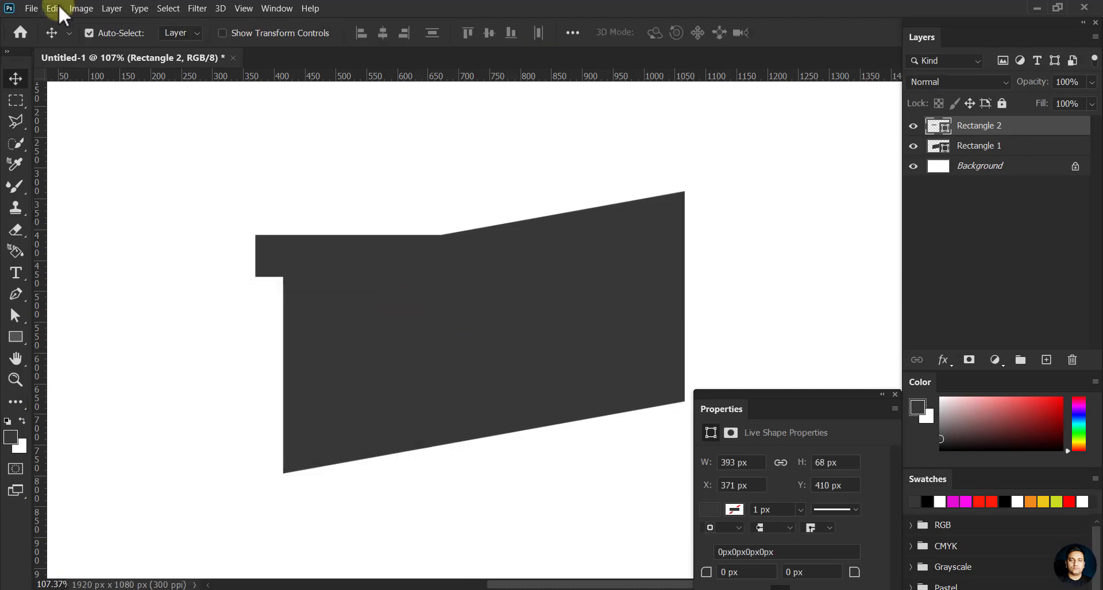
left_click(710, 510)
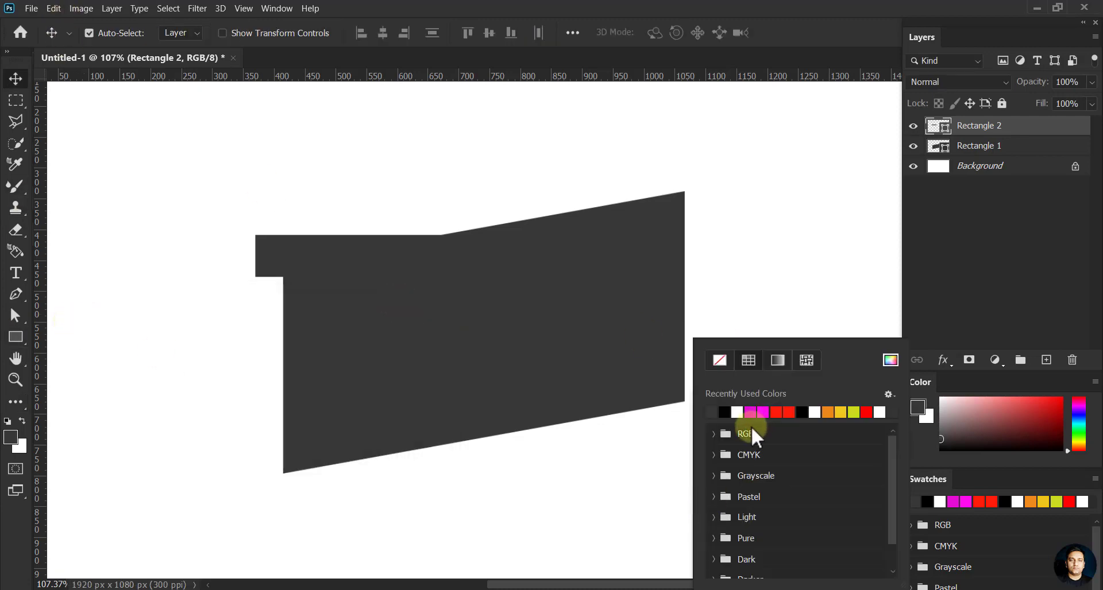
left_click(714, 518)
left_click(714, 564)
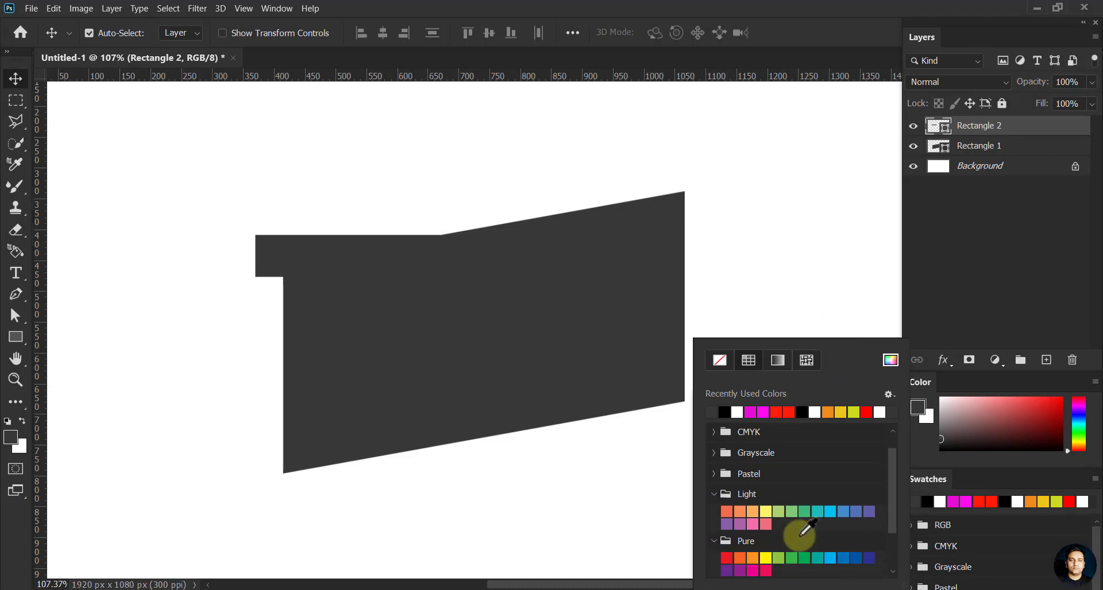
left_click(753, 536)
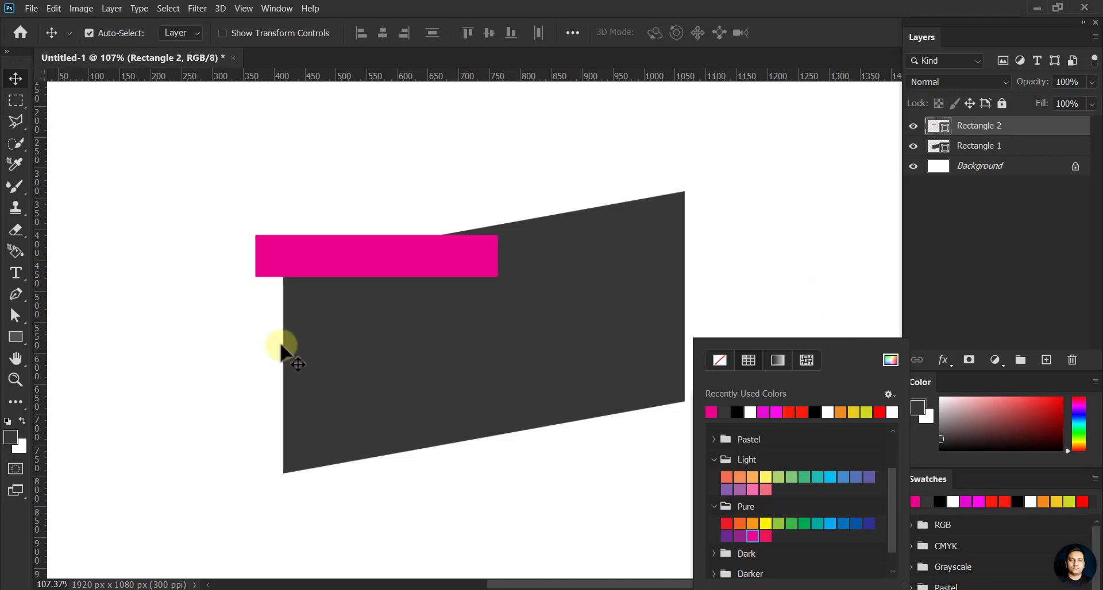
left_click(300, 268)
left_click(16, 316)
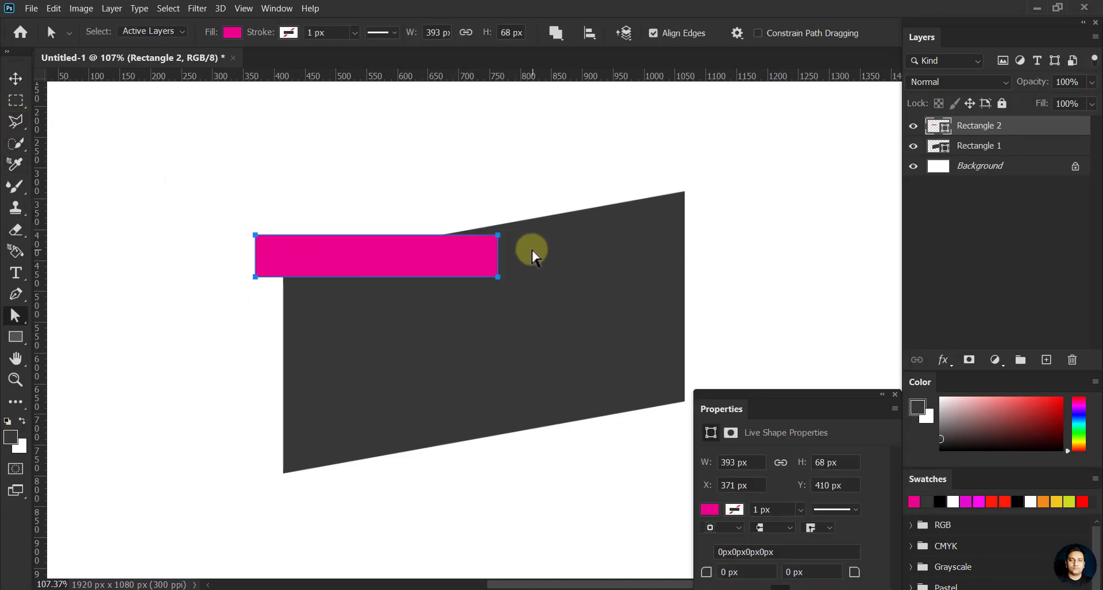
- Move the magenta bar down and rotate it to about -8.3° along the banner slope
key("v")
left_click_drag(394, 275, 388, 282)
key("ctrl+r")
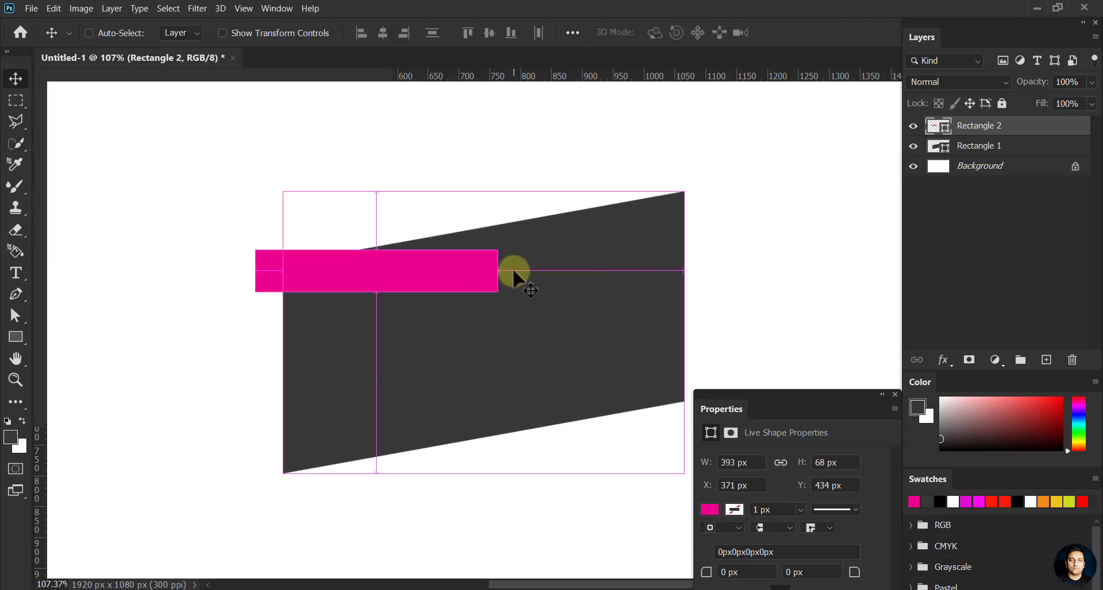
key("ctrl+t")
left_click_drag(494, 241, 505, 246)
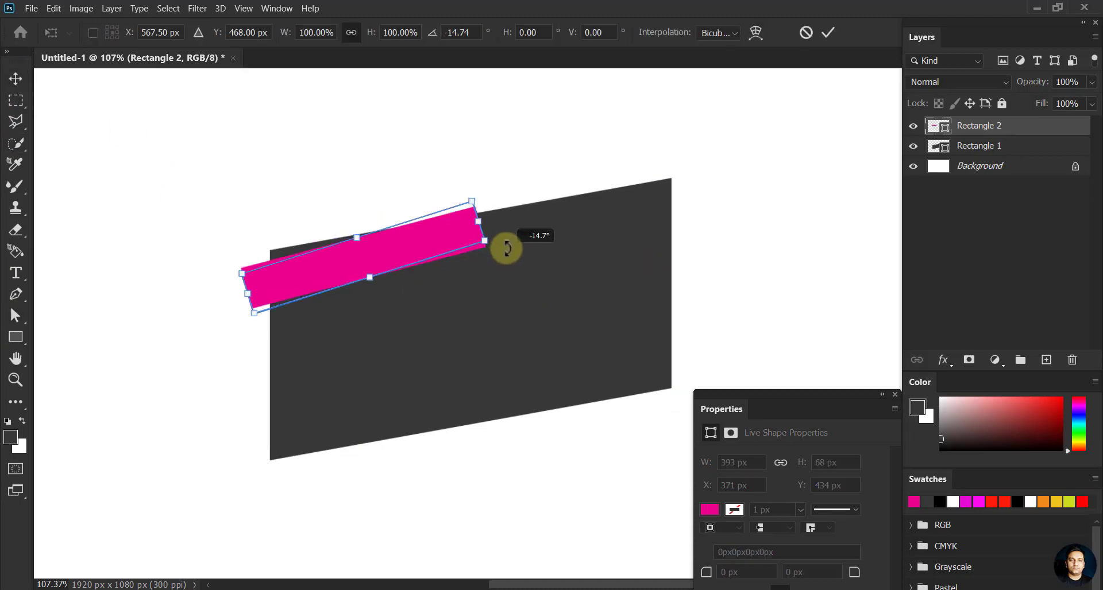
mouse_move(539, 283)
left_mouse_down()
mouse_move(419, 239)
mouse_move(502, 248)
left_mouse_up()
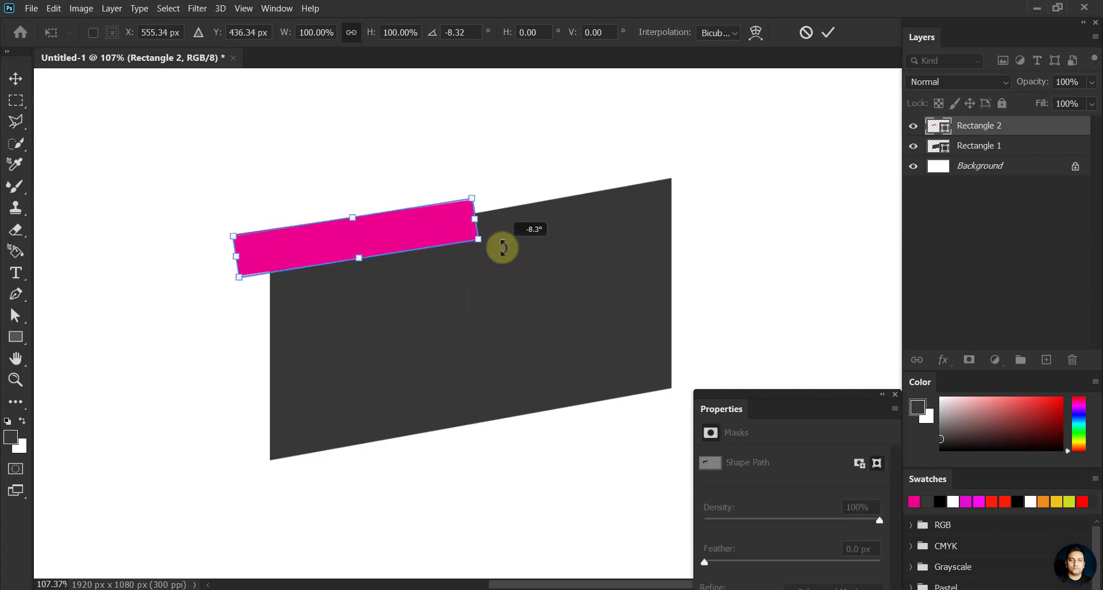
left_click(17, 317)
- Pull the bar's bottom-right anchor outward into an angled ribbon fold and check the shape
scroll(603, 180, "up", 3)
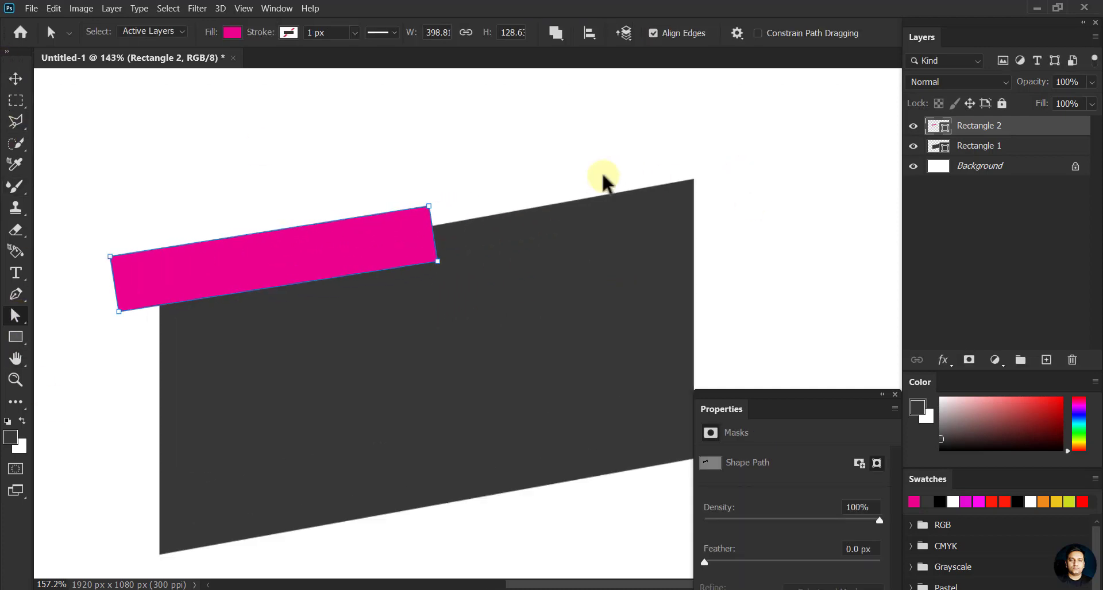
scroll(603, 180, "up", 1)
left_click_drag(421, 270, 499, 255)
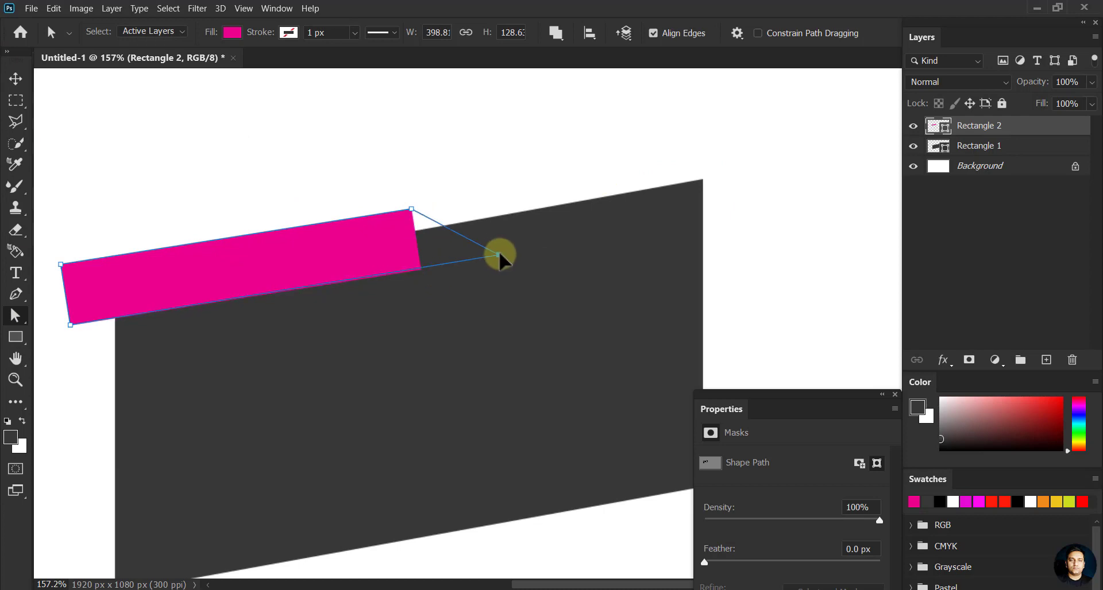
left_click(15, 79)
mouse_move(253, 323)
left_mouse_down()
mouse_move(407, 300)
mouse_move(407, 290)
left_mouse_up()
scroll(216, 326, "up", 1)
left_click(14, 316)
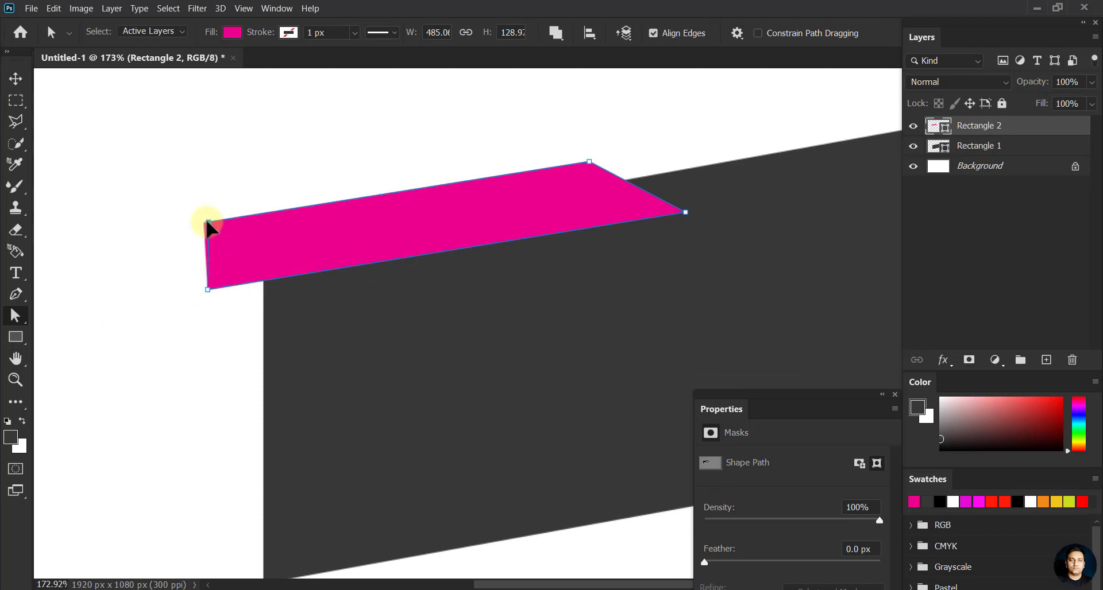
left_click(15, 79)
left_click(114, 228)
left_click_drag(415, 289, 463, 214)
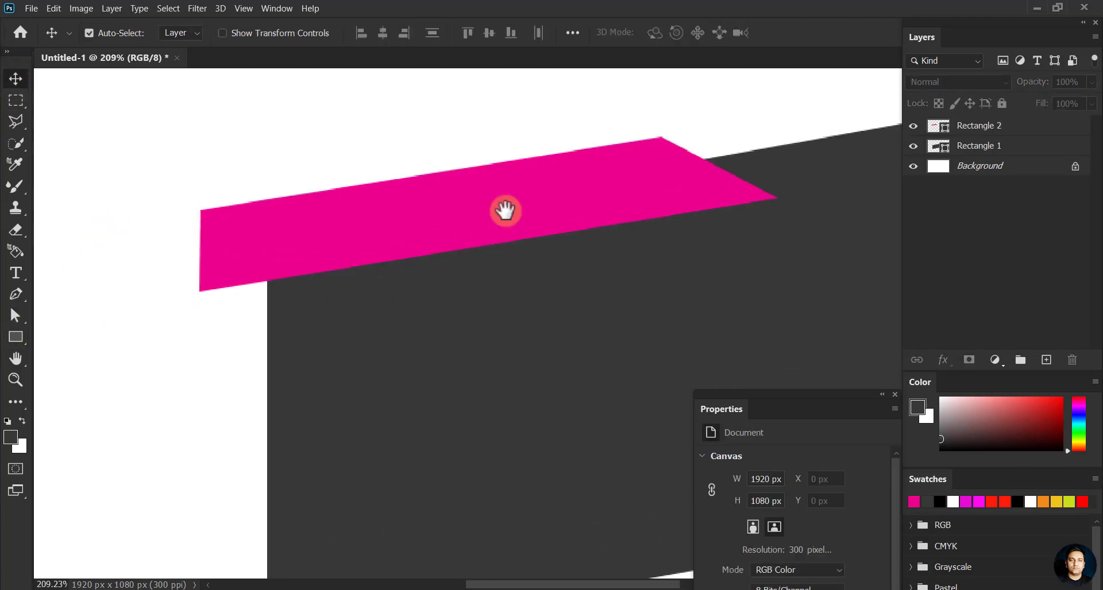
left_click(356, 244)
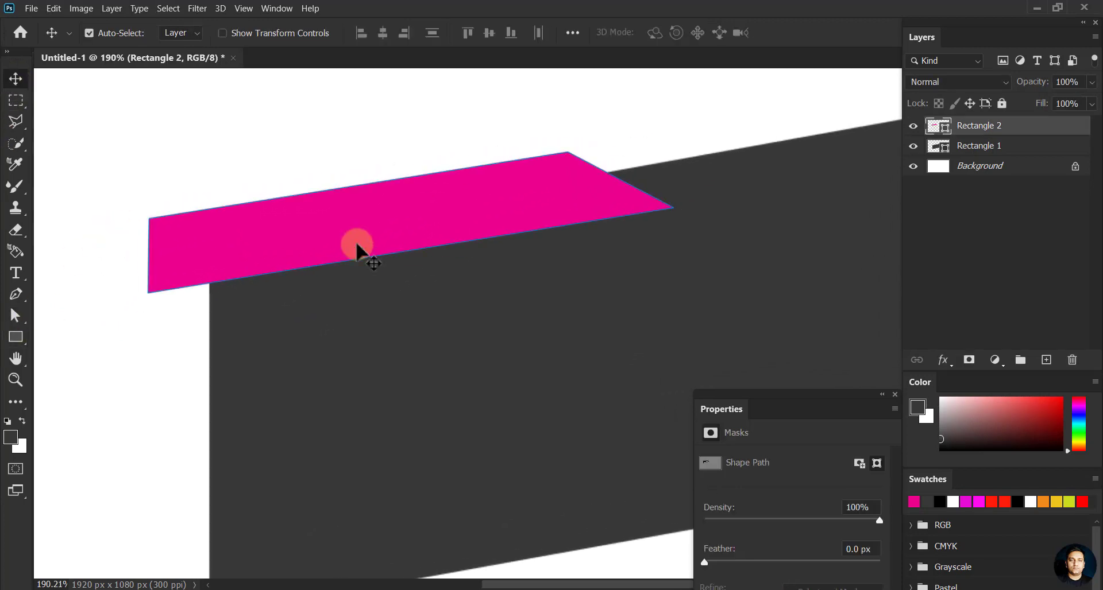
- Give the magenta ribbon a drop shadow with 6 px distance, 5 px size and 40% opacity
double_click(1028, 138)
left_click(468, 474)
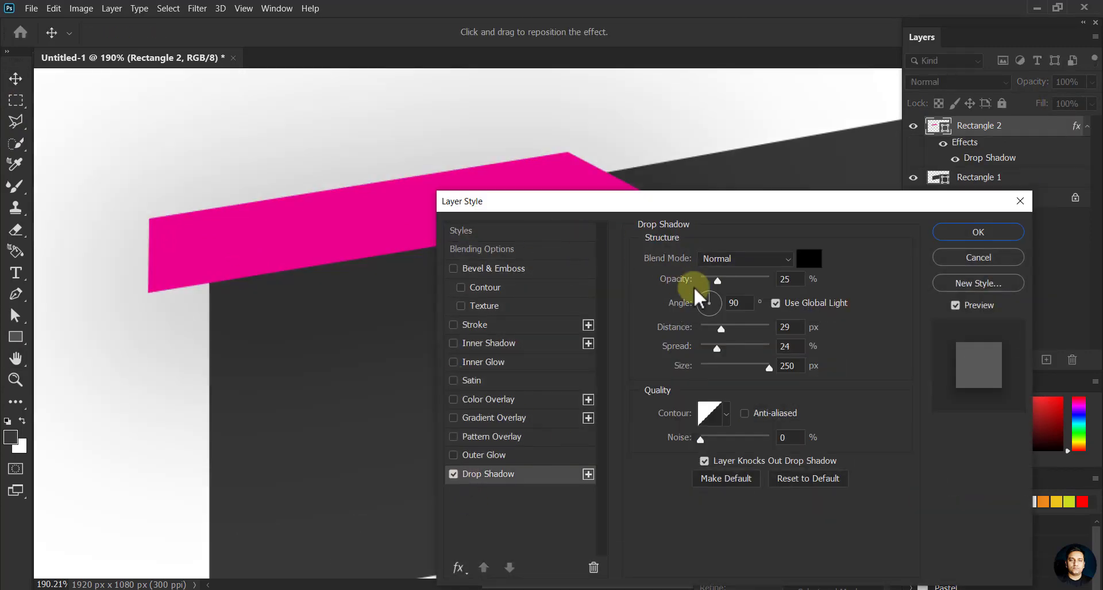
left_click_drag(721, 366, 707, 363)
left_click_drag(720, 327, 705, 323)
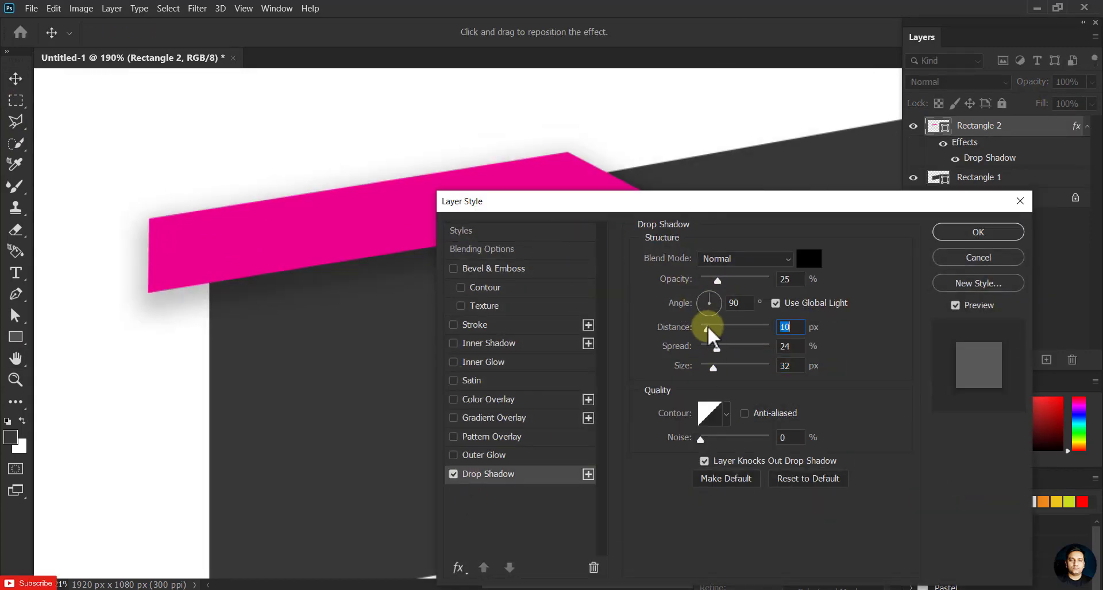
left_click_drag(709, 366, 706, 365)
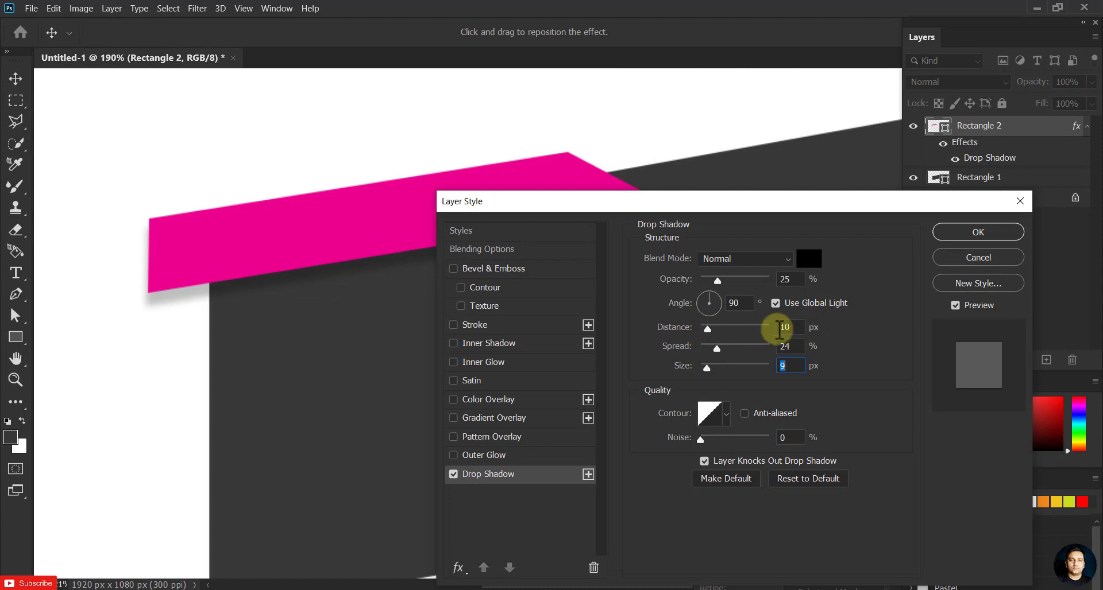
left_click_drag(707, 329, 704, 329)
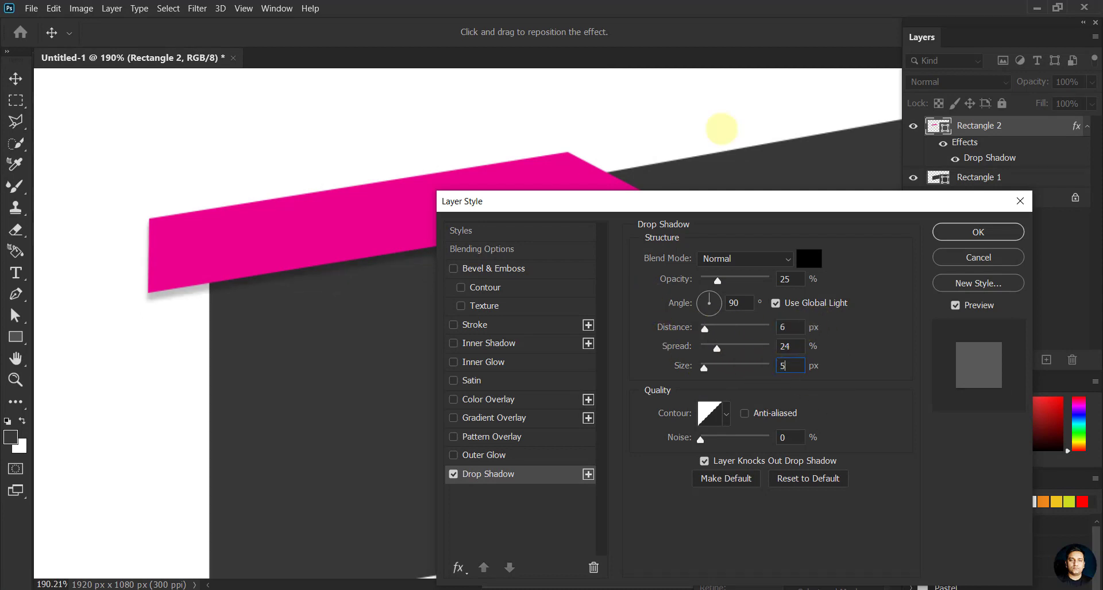
left_click_drag(728, 278, 725, 280)
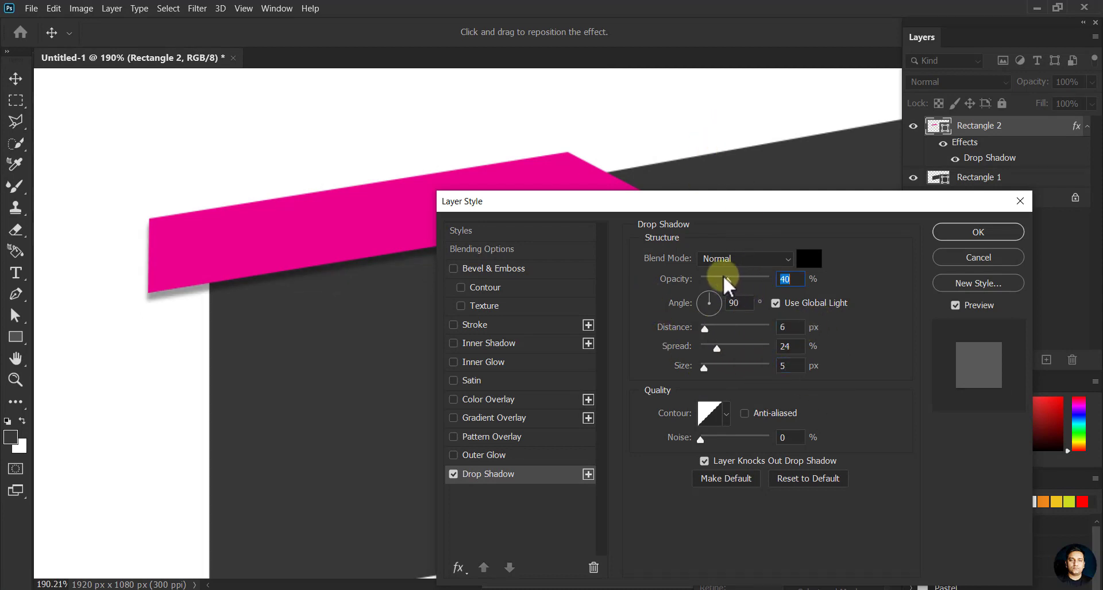
left_click(791, 279)
- Apply the shadow, then pen-draw a three-point triangle shape under the ribbon's left end
left_click(944, 239)
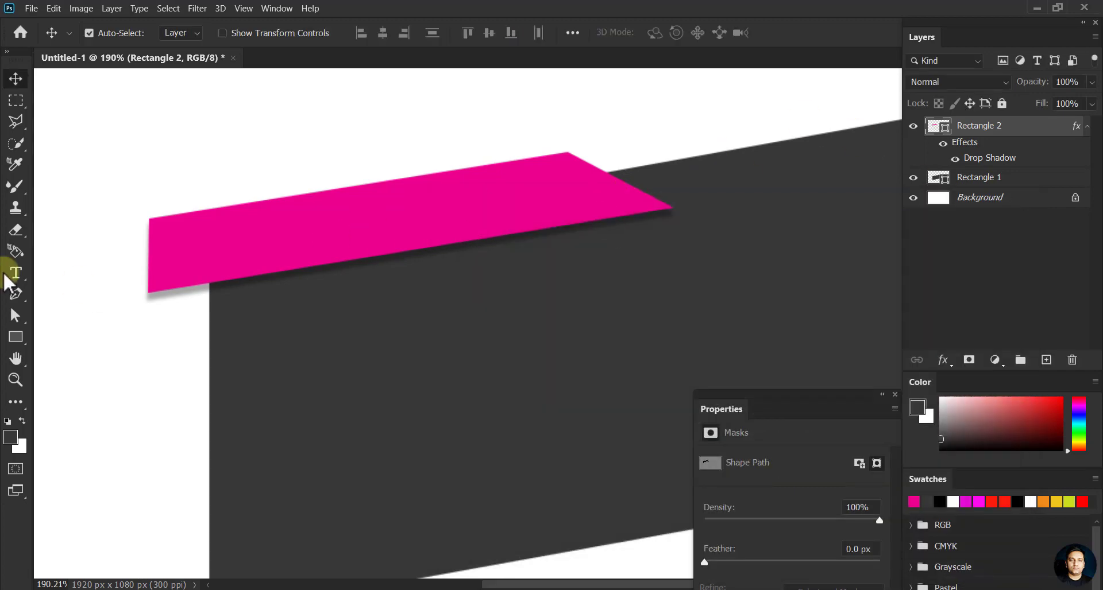
left_click(996, 181)
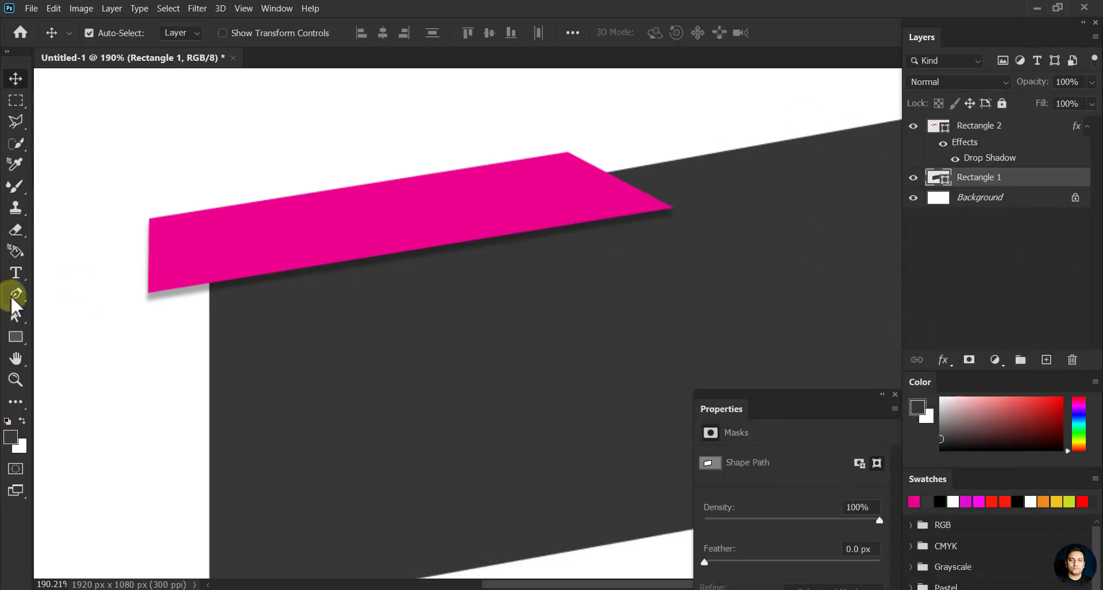
left_click(16, 294)
scroll(152, 327, "up", 2)
scroll(180, 300, "up", 2)
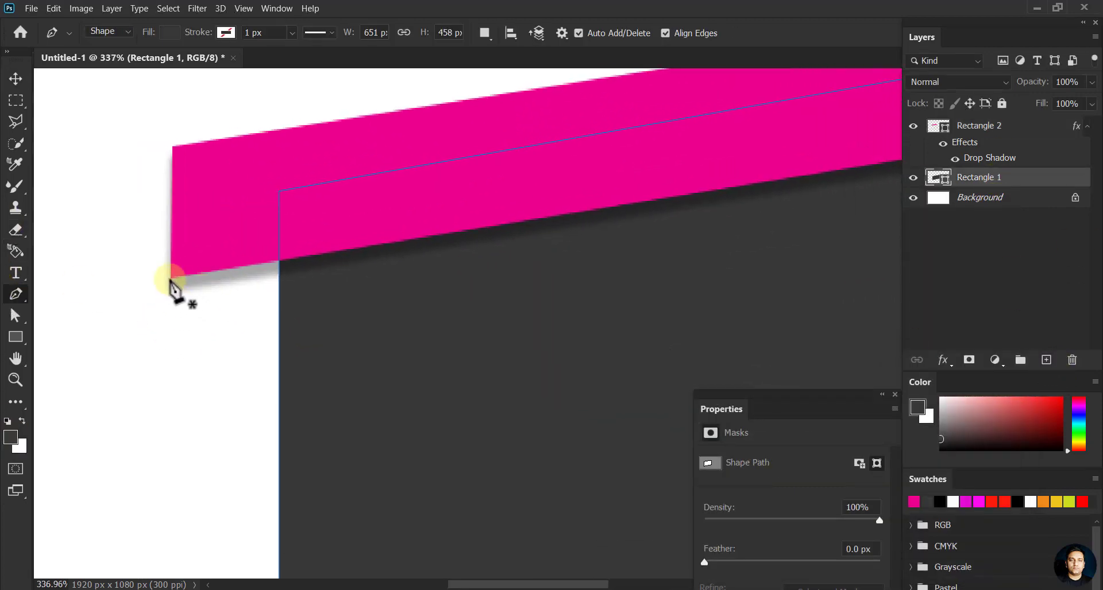
left_click(171, 279)
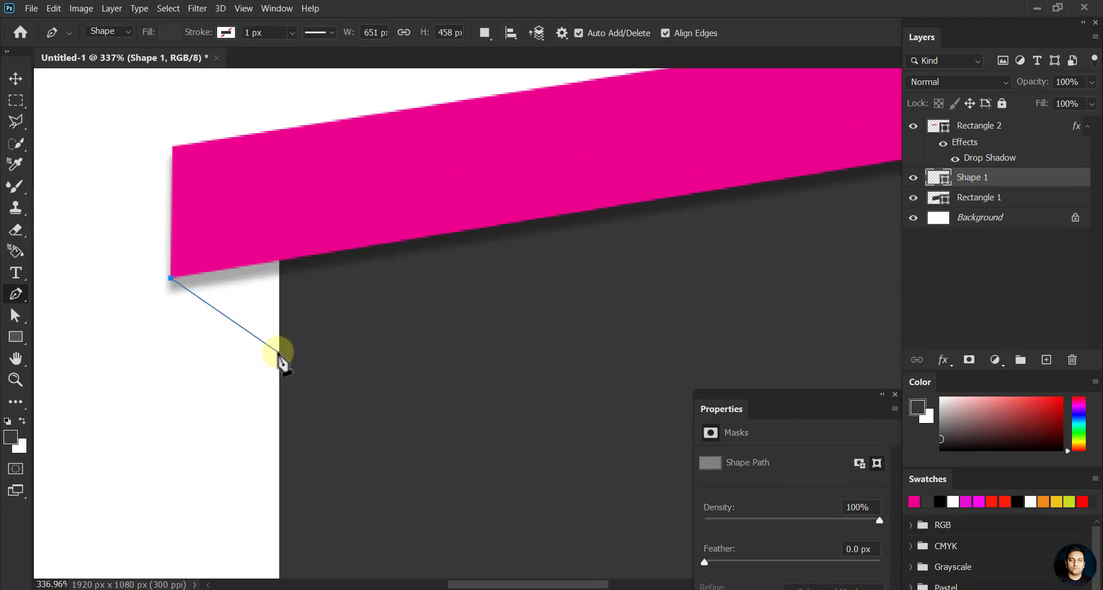
left_click(279, 262)
left_click(172, 278)
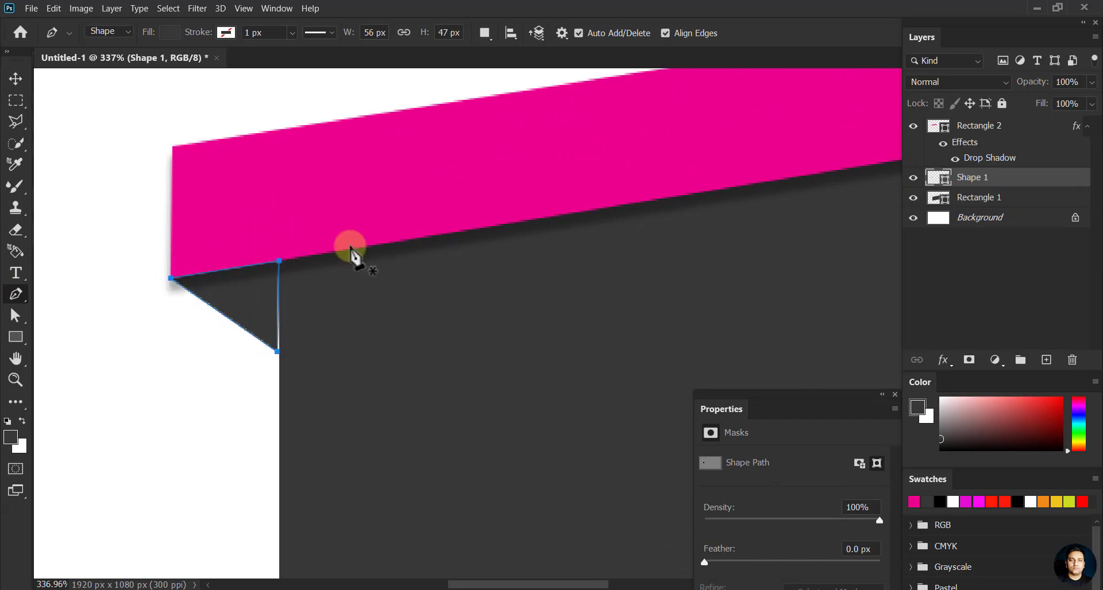
- Adjust the triangle's corners to fit between the ribbon corner and the dark panel edge
scroll(232, 362, "up", 3)
left_click(16, 316)
scroll(323, 357, "up", 2)
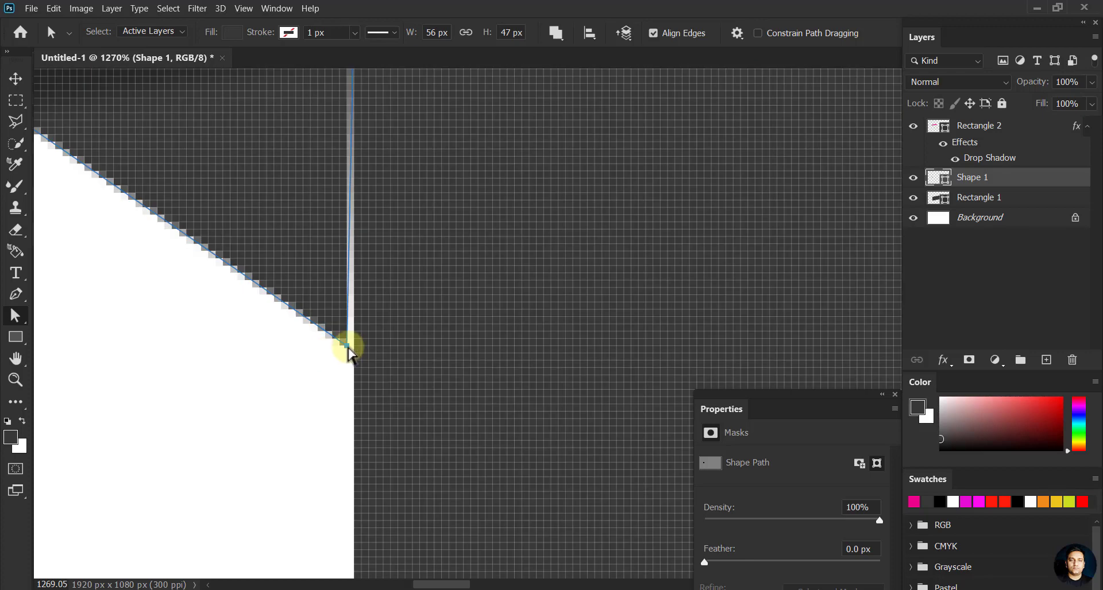
left_click_drag(349, 346, 357, 351)
scroll(386, 355, "down", 3)
scroll(123, 202, "up", 2)
scroll(167, 209, "up", 2)
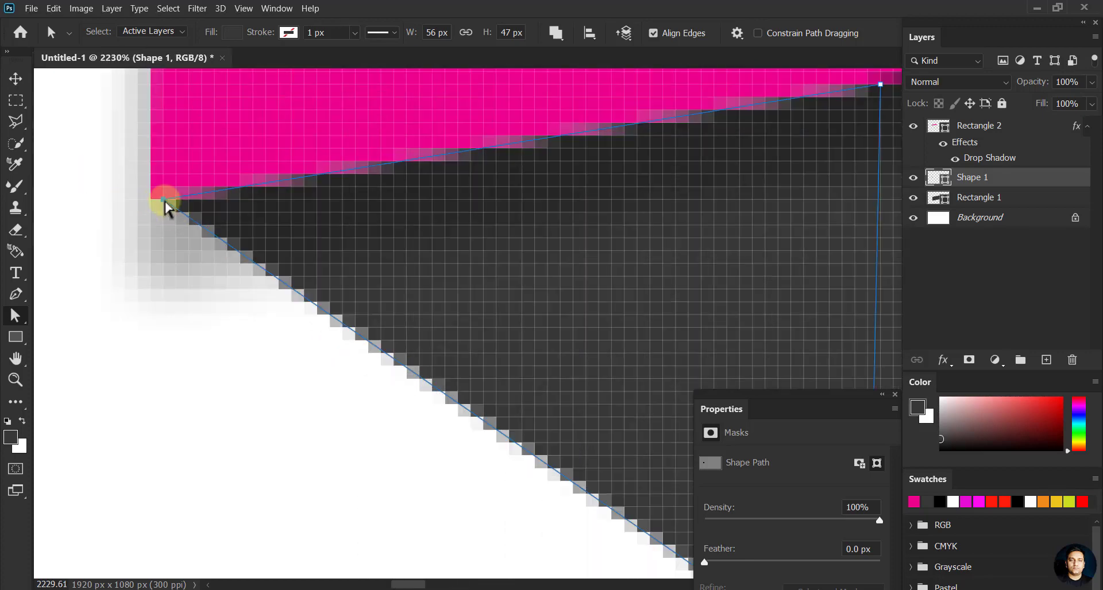
left_click_drag(167, 209, 179, 226)
scroll(208, 199, "down", 4)
scroll(401, 182, "up", 2)
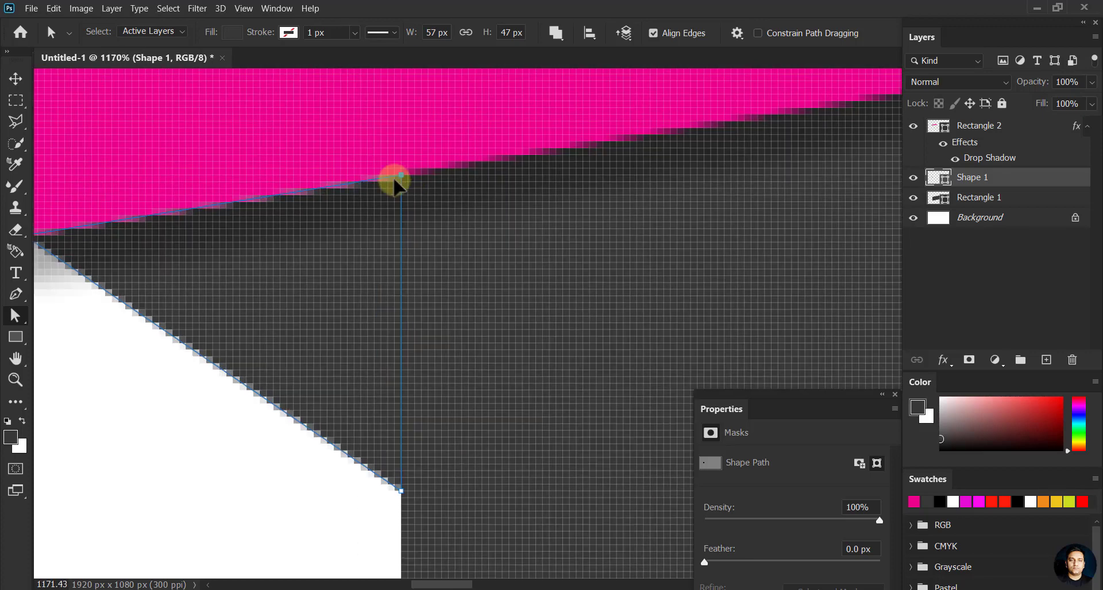
left_click_drag(394, 182, 394, 180)
scroll(402, 207, "down", 3)
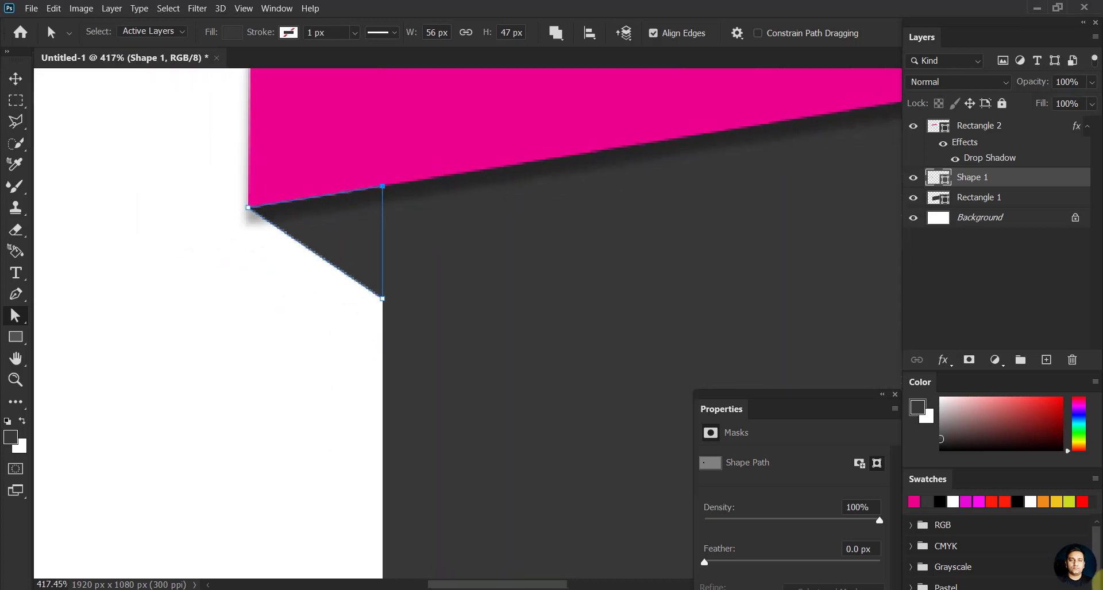
left_click_drag(855, 409, 849, 395)
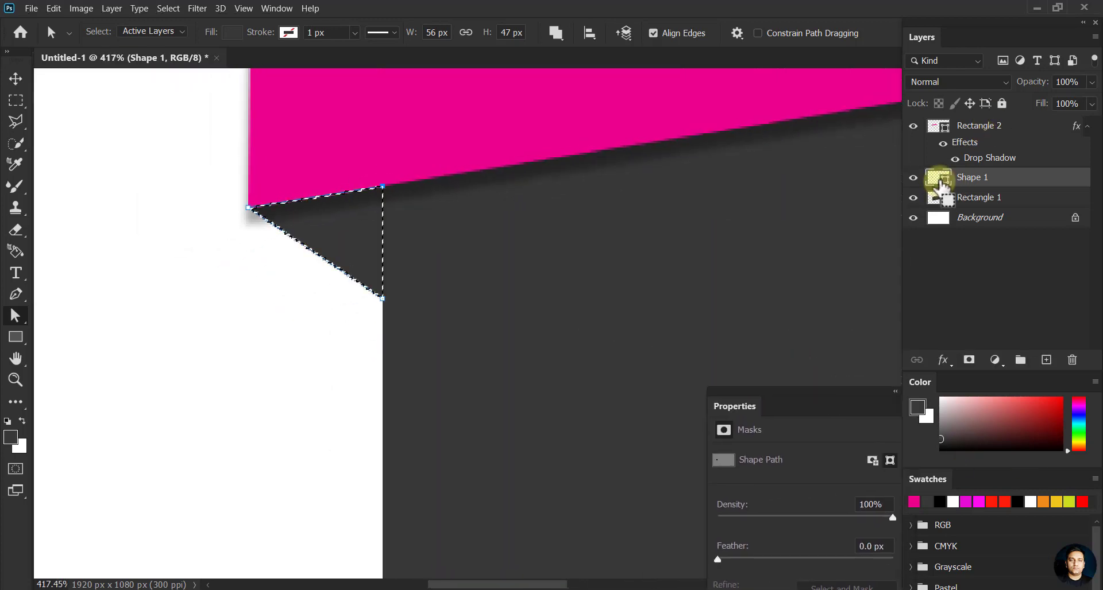
- Set up a gradient running from magenta d10b81 to dark magenta 9c065f
key("g")
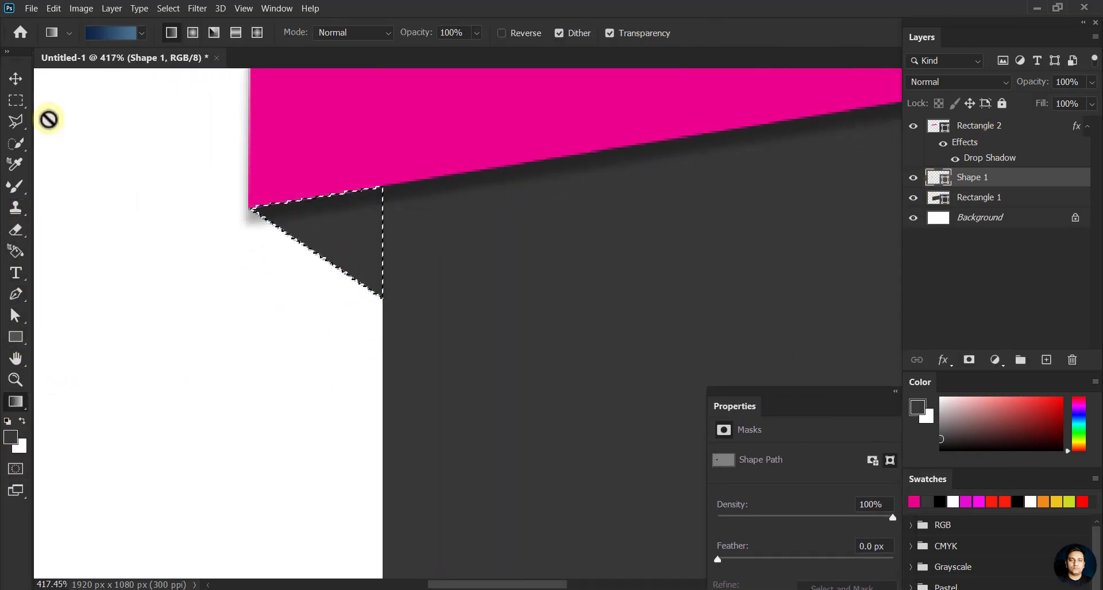
left_click(103, 32)
scroll(722, 290, "down", 1)
left_click(718, 289)
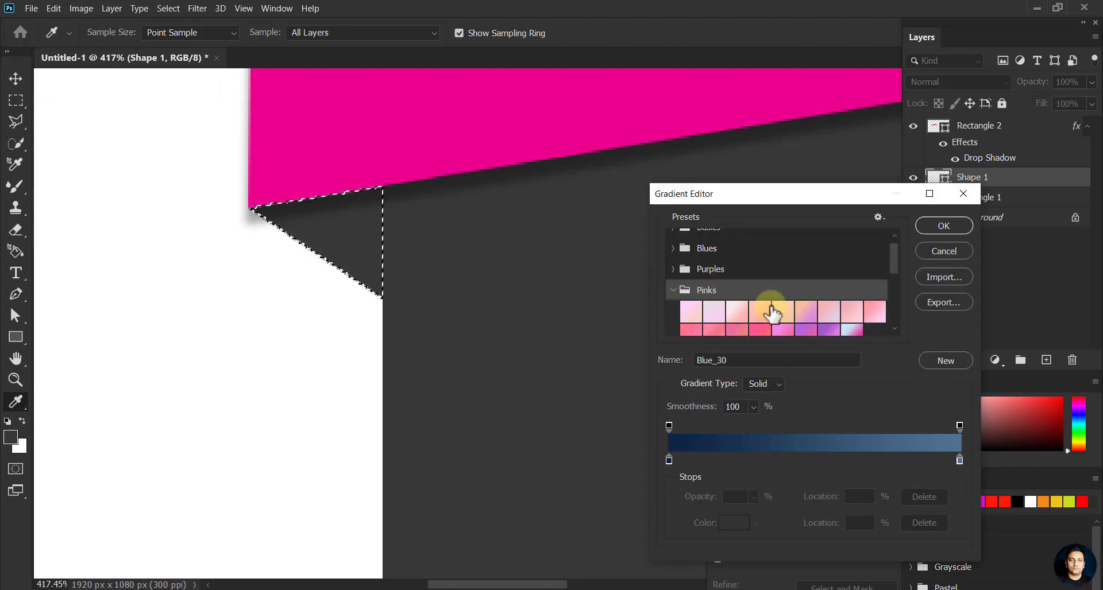
scroll(770, 310, "down", 2)
left_click(758, 312)
double_click(669, 460)
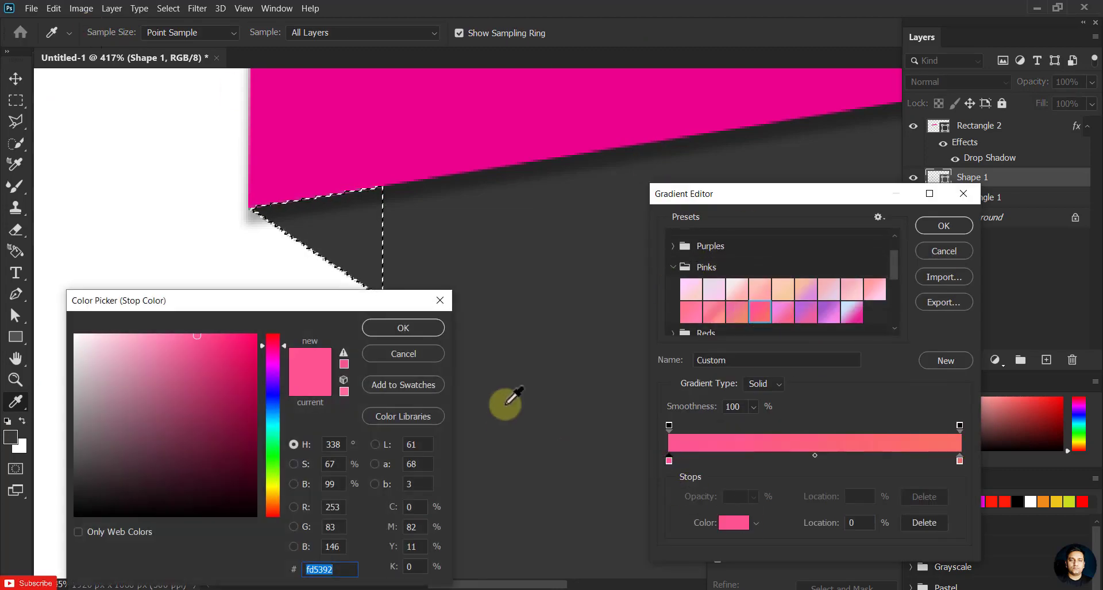
left_click_drag(264, 335, 266, 352)
left_click(435, 343)
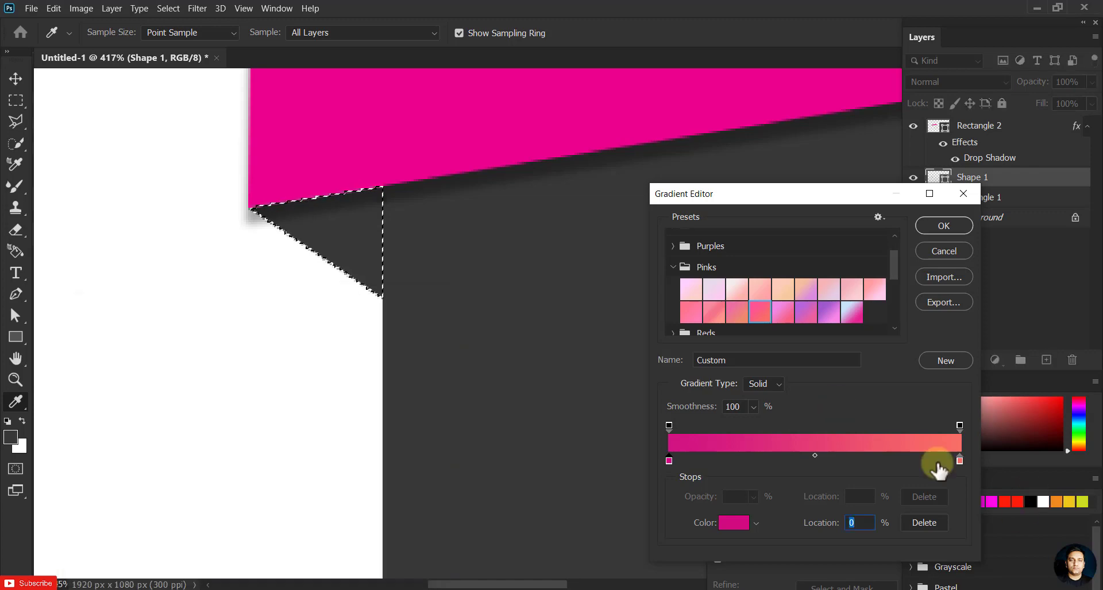
left_click(733, 523)
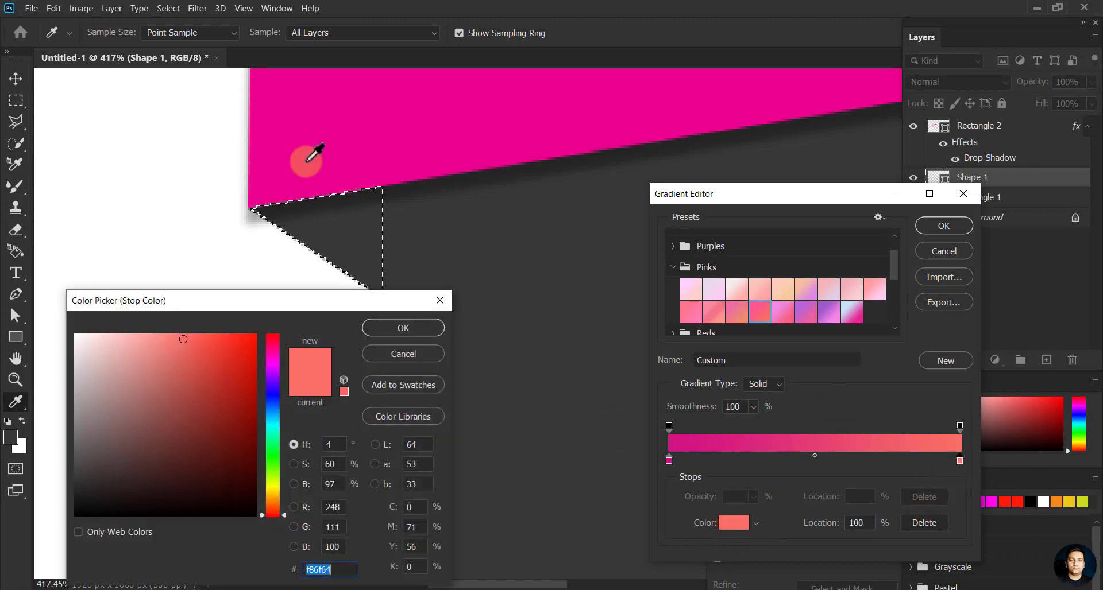
left_click(307, 173)
left_click_drag(238, 365, 251, 405)
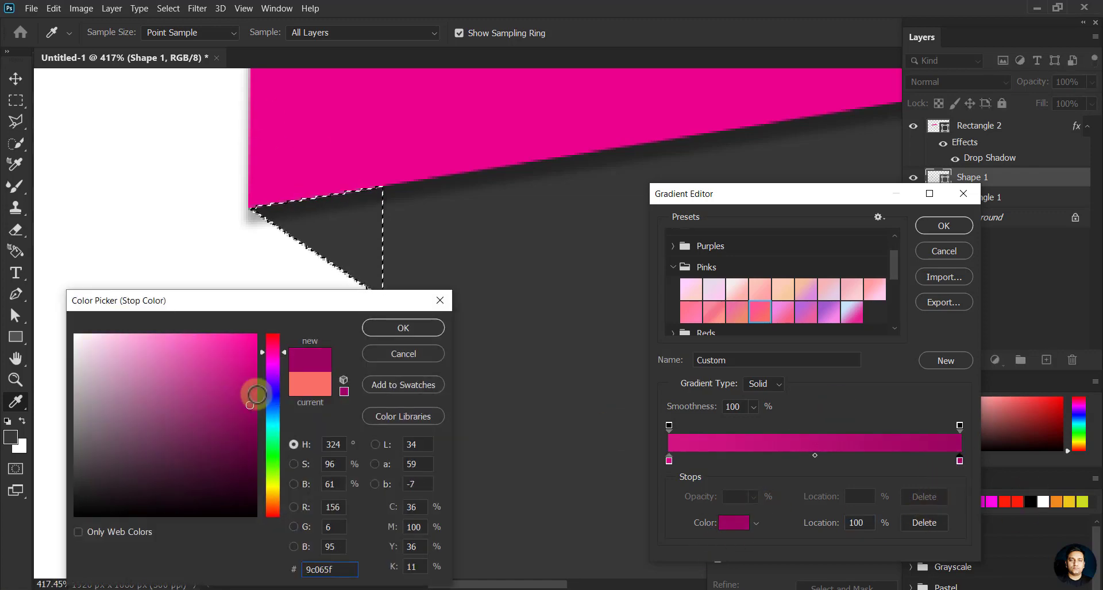
left_click(417, 328)
key("Return")
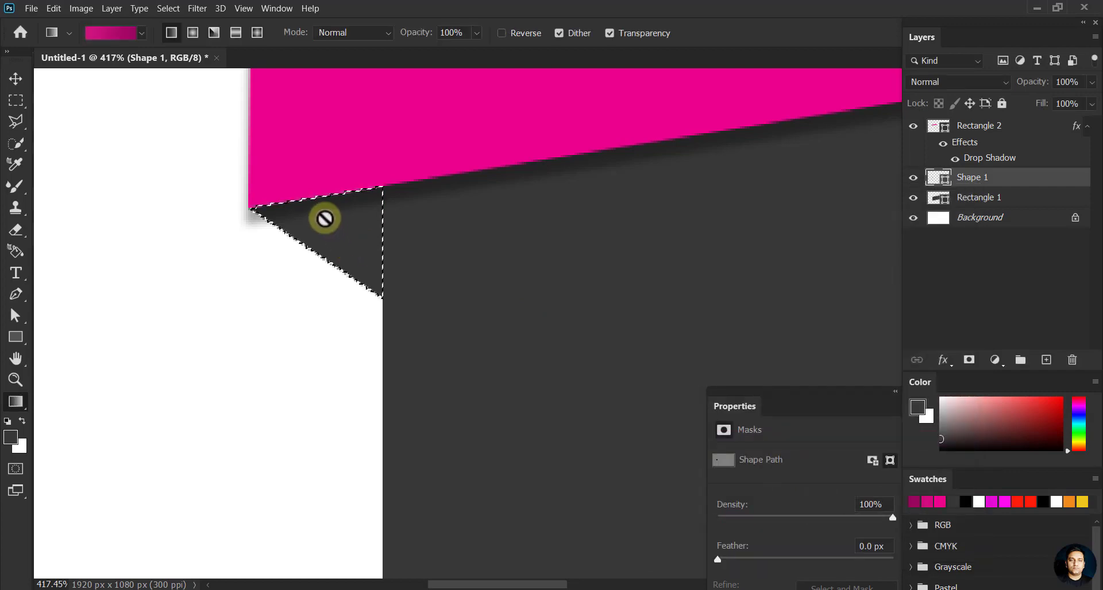
- Fill the triangle with the gradient on a new layer, deselect, and hide Shape 1
left_click(1046, 360)
left_click_drag(359, 236, 381, 246)
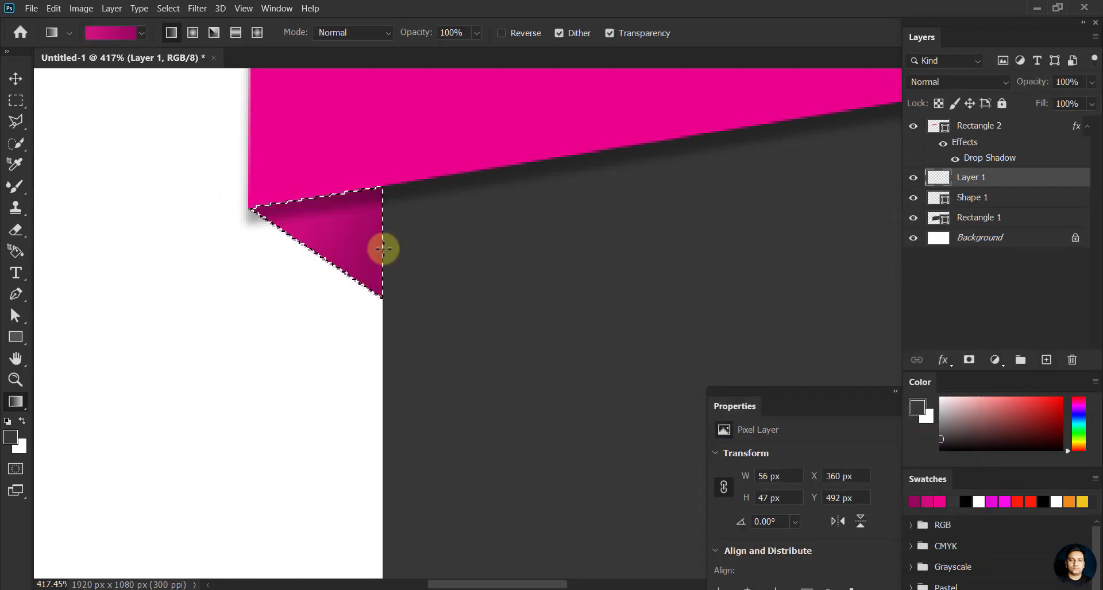
left_click(16, 79)
left_click(197, 8)
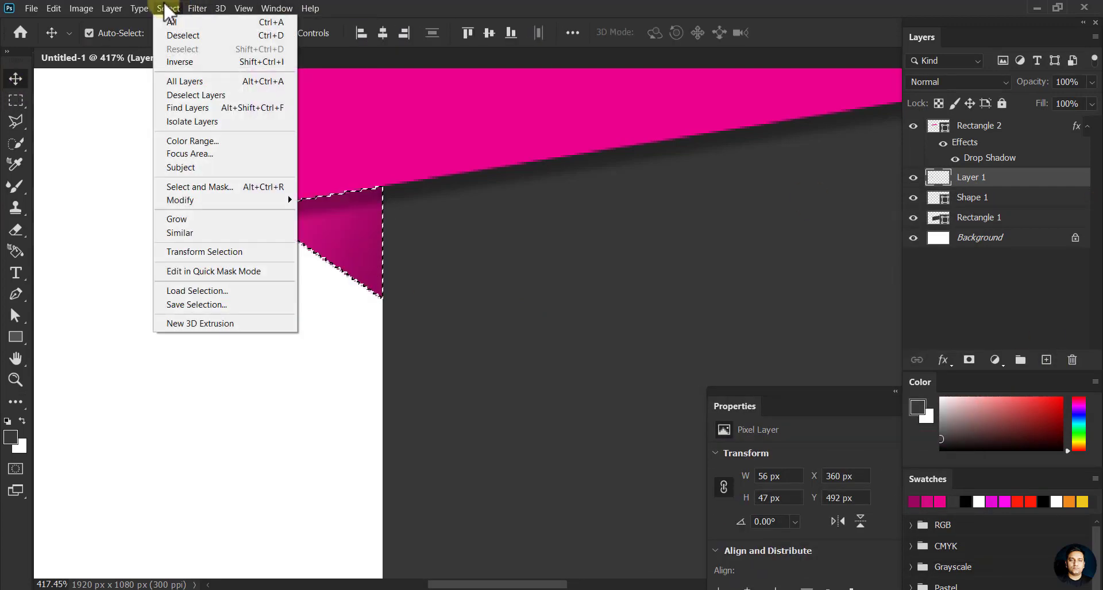
left_click(241, 35)
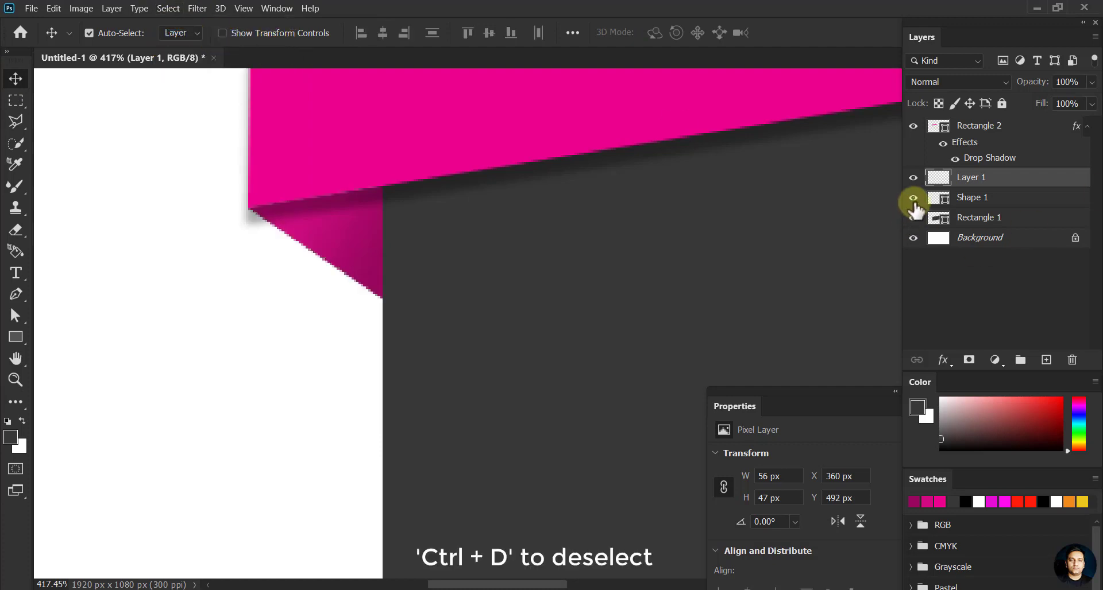
left_click(216, 325)
scroll(216, 325, "down", 3)
- Start white (ffffff) text on the ribbon in the Switzerland font
scroll(285, 236, "down", 2)
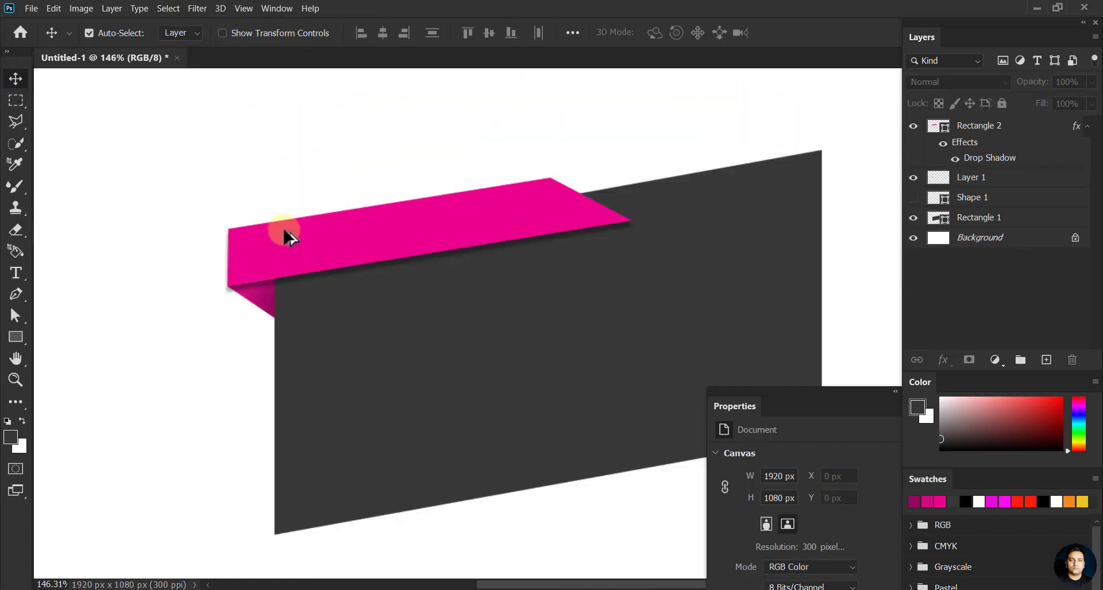
left_click_drag(388, 246, 359, 250)
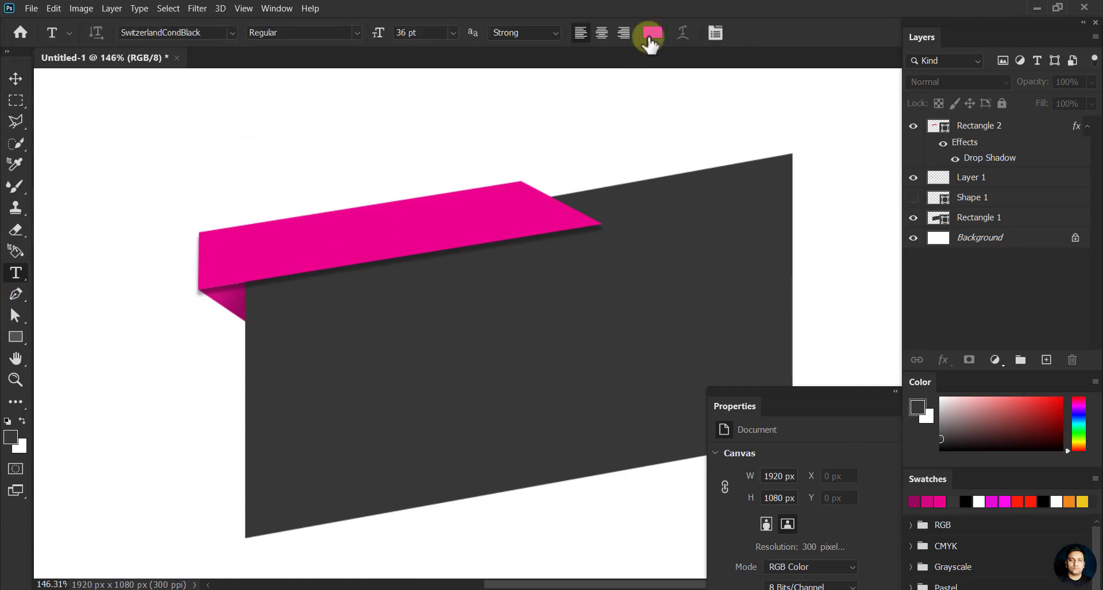
type("ffffff")
left_click(402, 328)
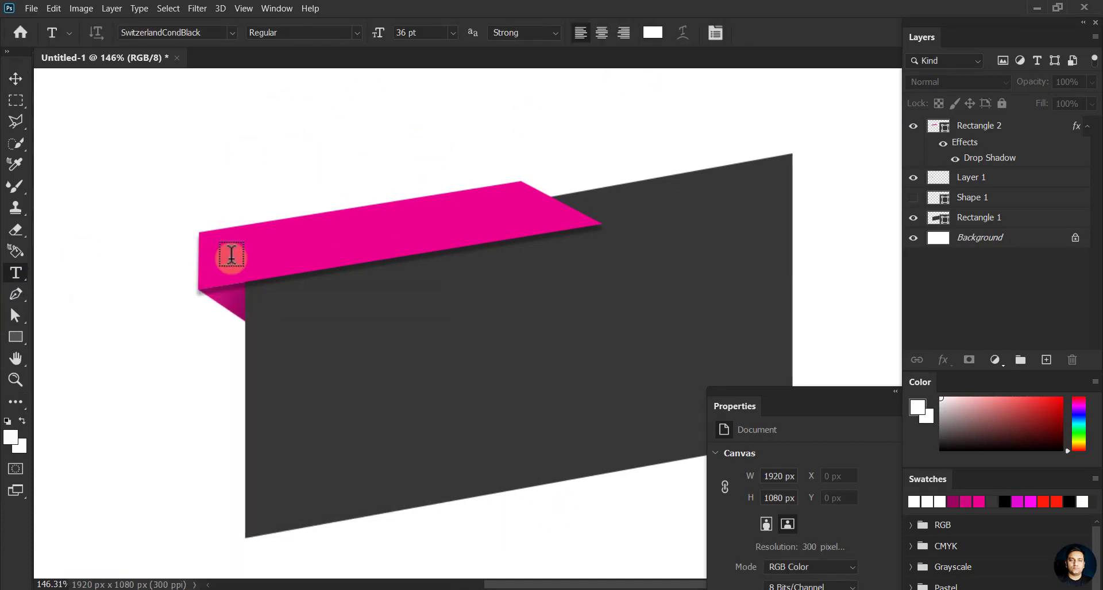
left_click(231, 255)
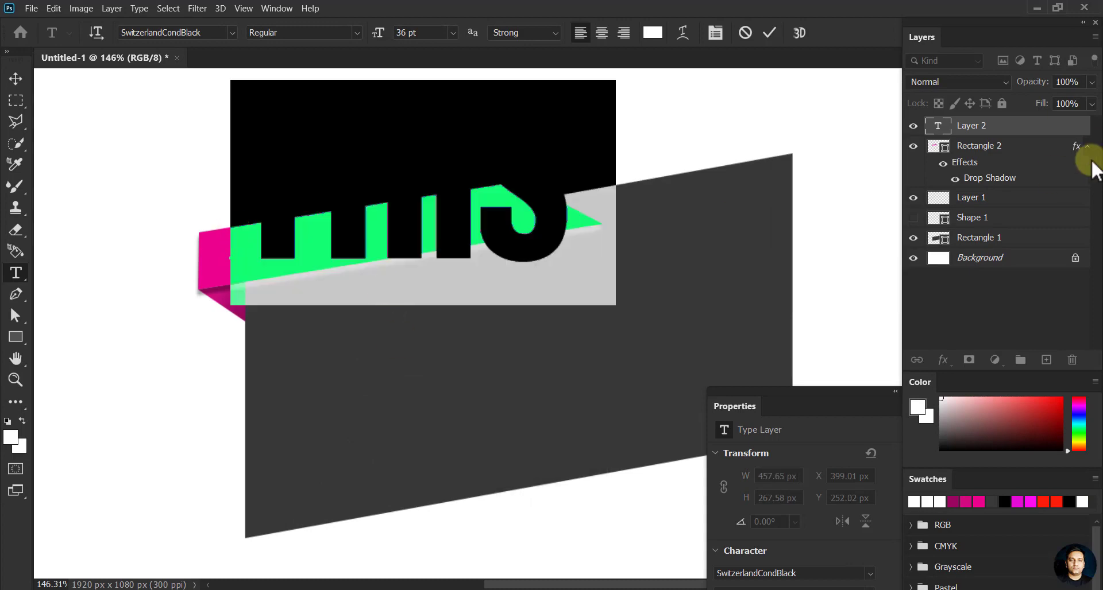
mouse_move(821, 402)
left_mouse_down()
mouse_move(805, 280)
mouse_move(815, 265)
left_mouse_up()
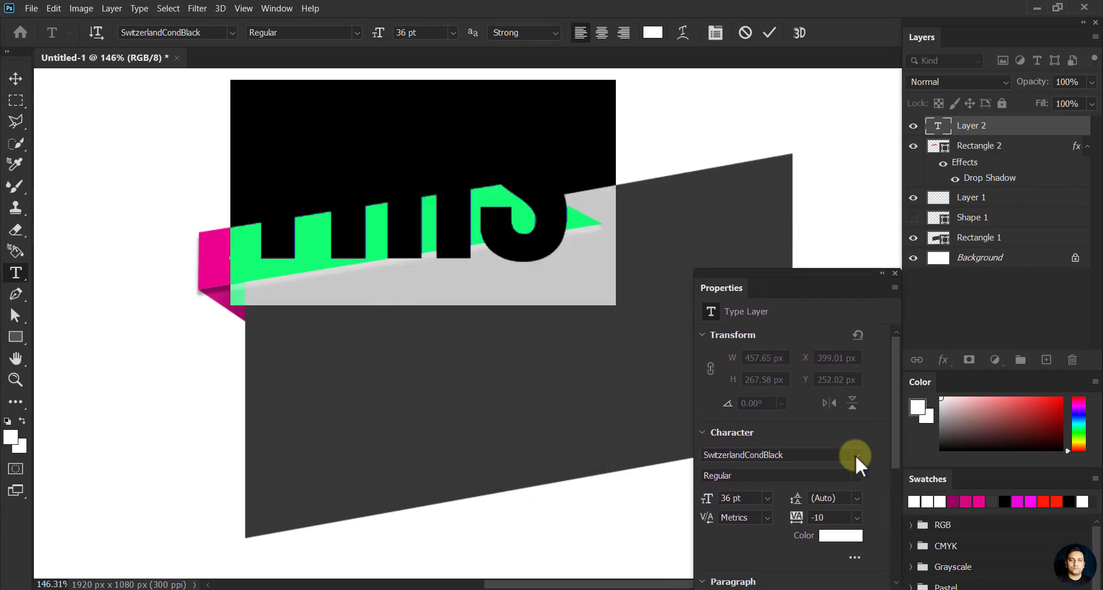
left_click(855, 455)
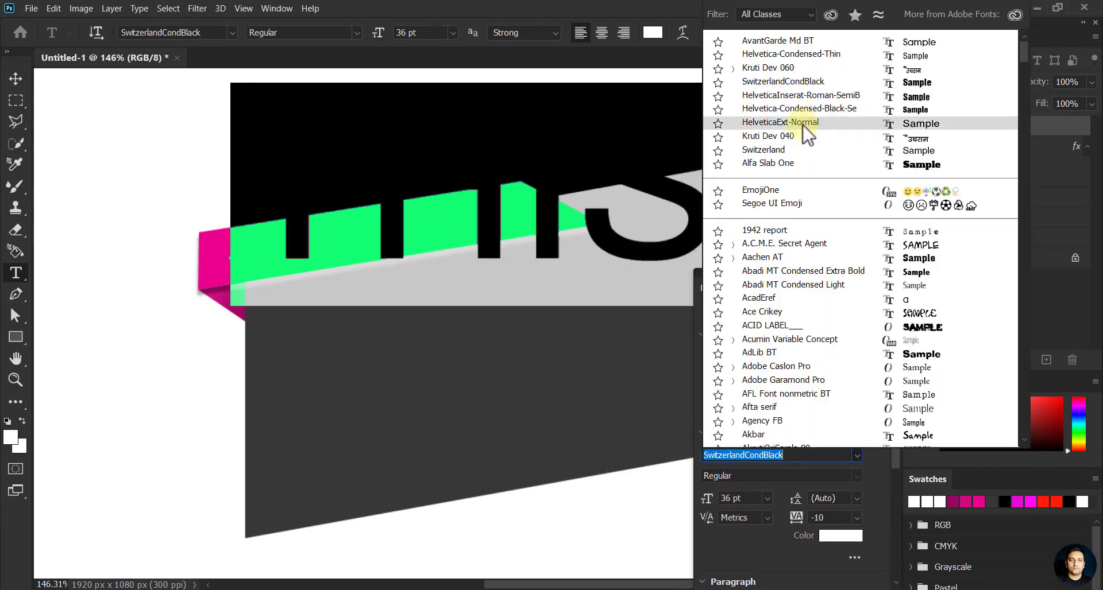
type("SW")
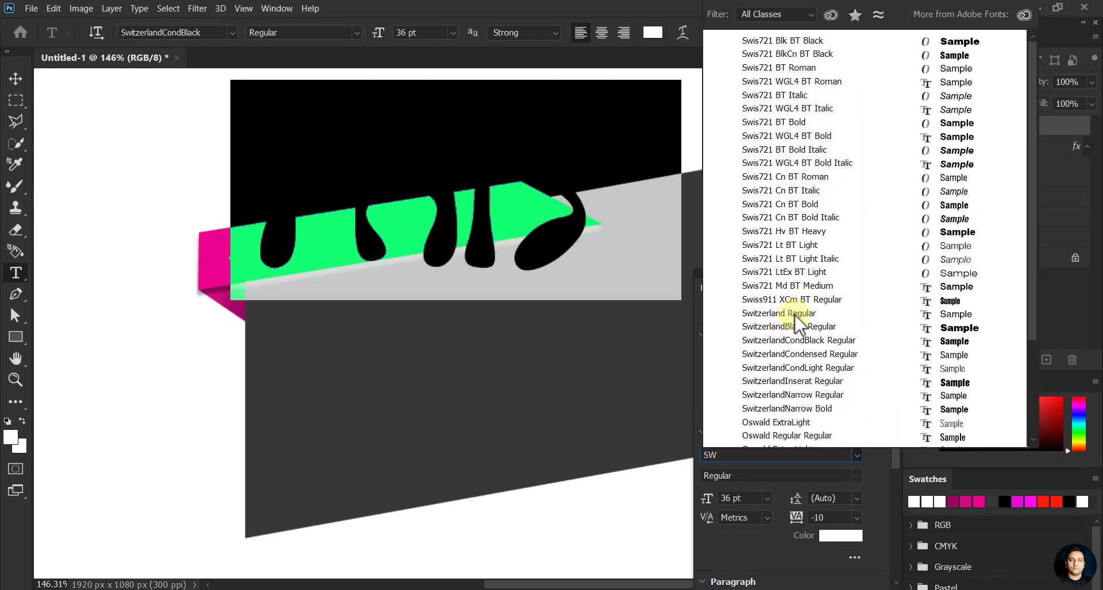
type("ITZ")
left_click(747, 343)
left_click(16, 79)
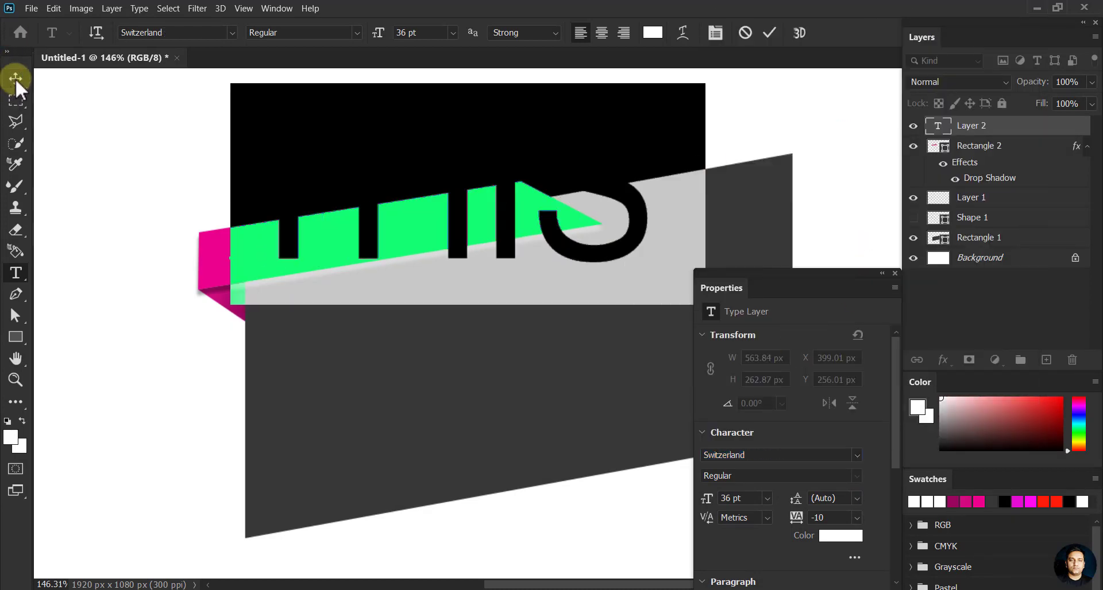
- Scale the text down onto the ribbon and edit it to read THIS WEEK ONLY
key("ctrl+t")
mouse_move(711, 69)
left_mouse_down()
mouse_move(429, 152)
mouse_move(296, 265)
mouse_move(264, 249)
left_mouse_up()
double_click(268, 251)
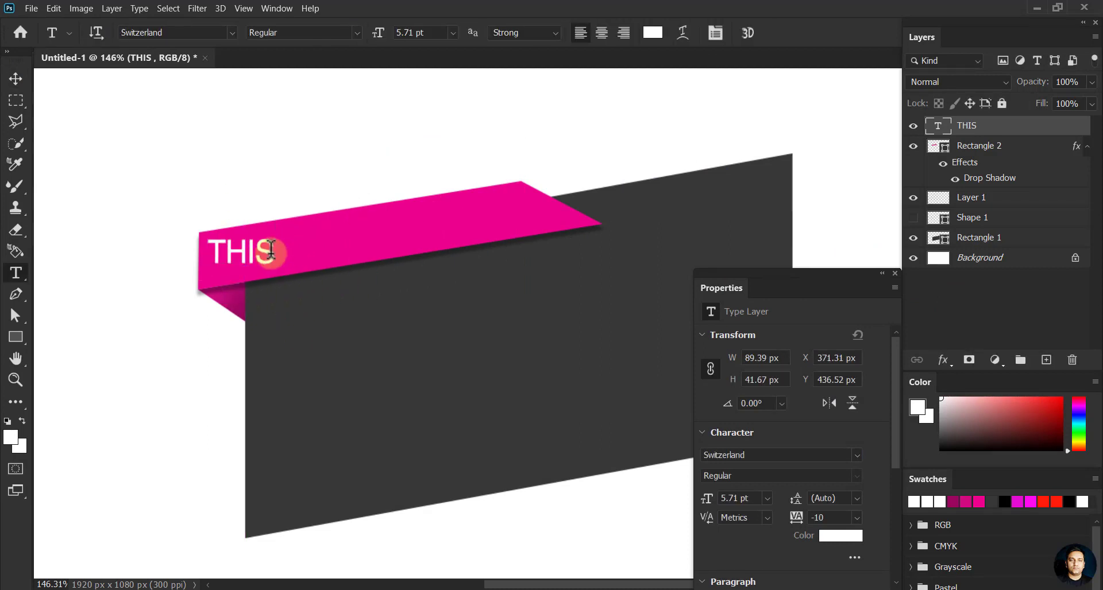
type(" WEK ONLY")
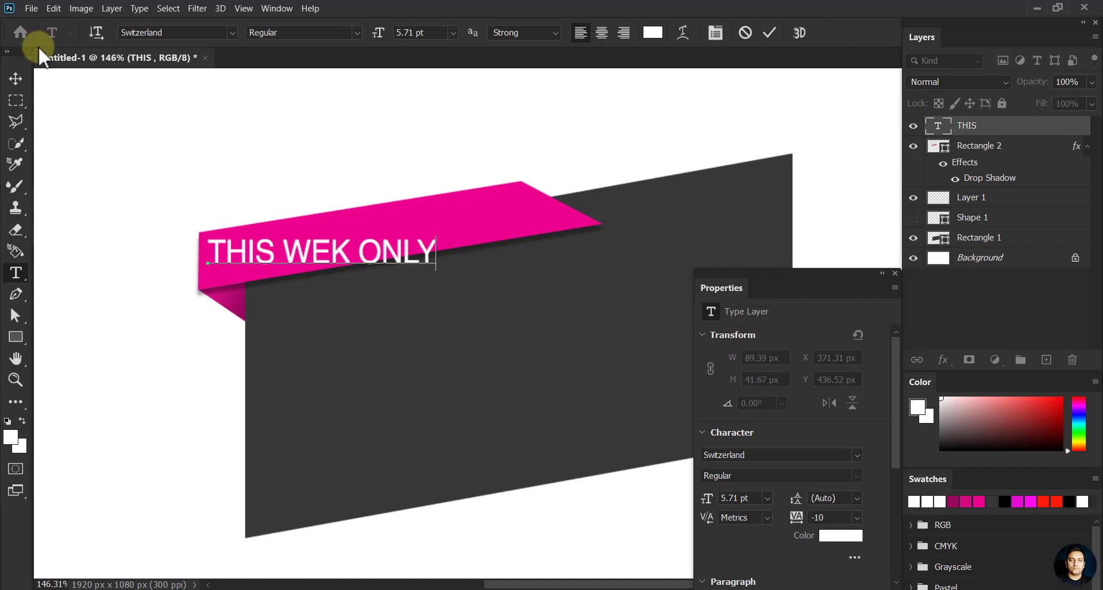
key("ctrl+Return")
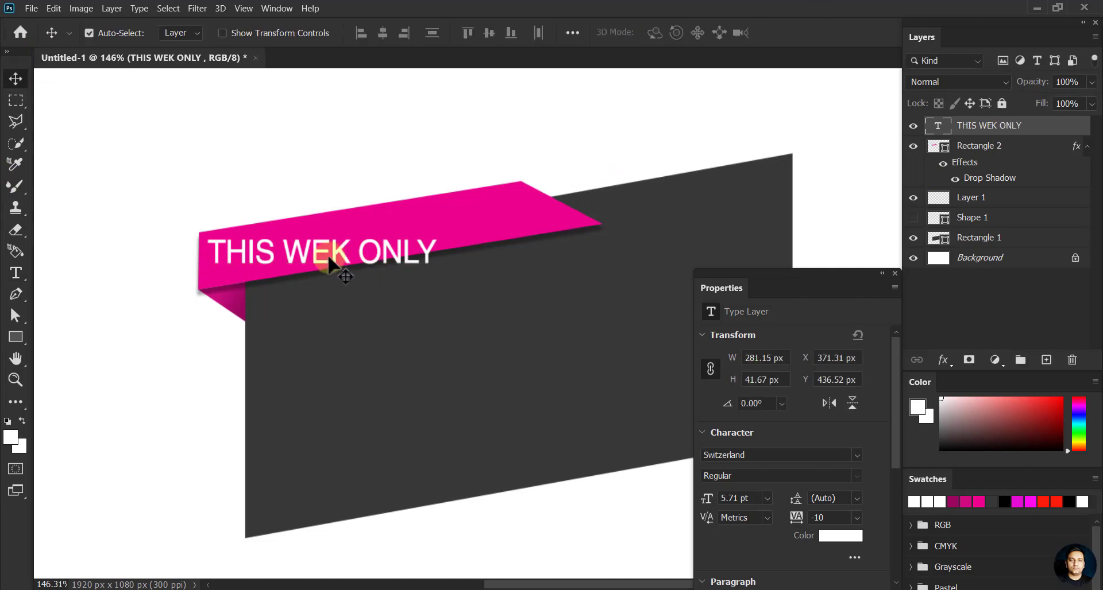
left_click(319, 250)
type("E")
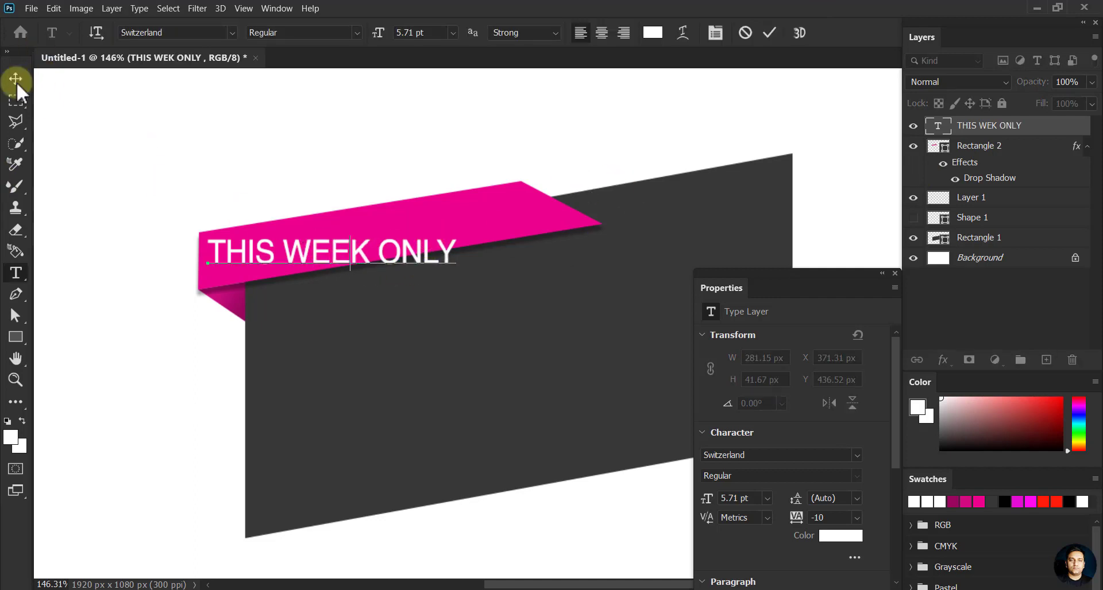
left_click(16, 79)
- Rotate the THIS WEEK ONLY text to about -10° and skew it into a forward slant
key("ctrl+t")
mouse_move(456, 264)
left_mouse_down()
mouse_move(475, 280)
mouse_move(526, 276)
left_mouse_up()
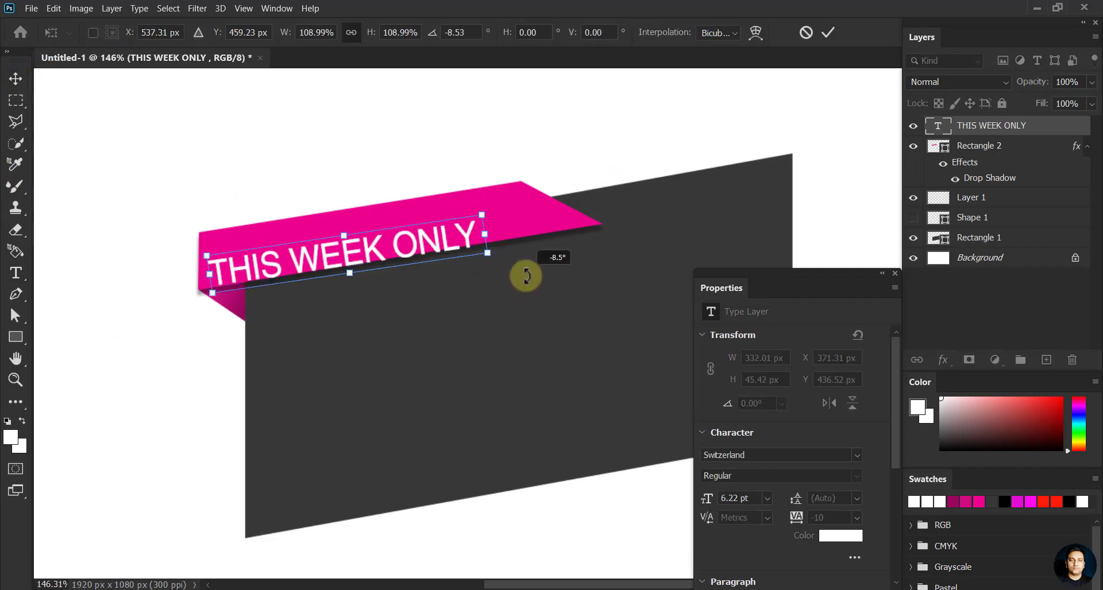
left_click_drag(468, 234, 479, 225)
left_click_drag(512, 271, 499, 254)
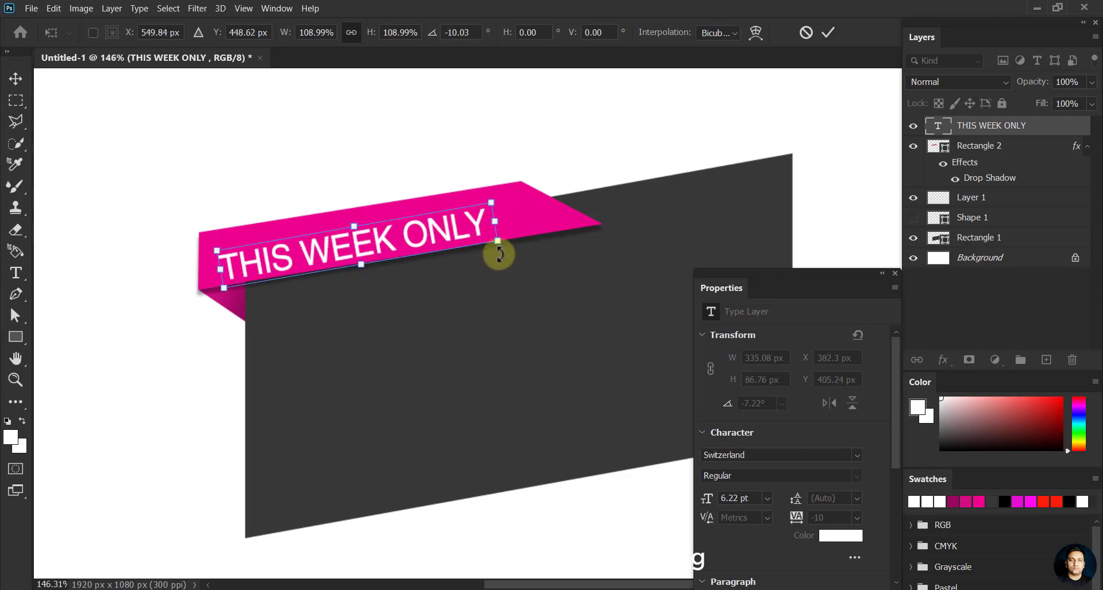
scroll(298, 286, "up", 3)
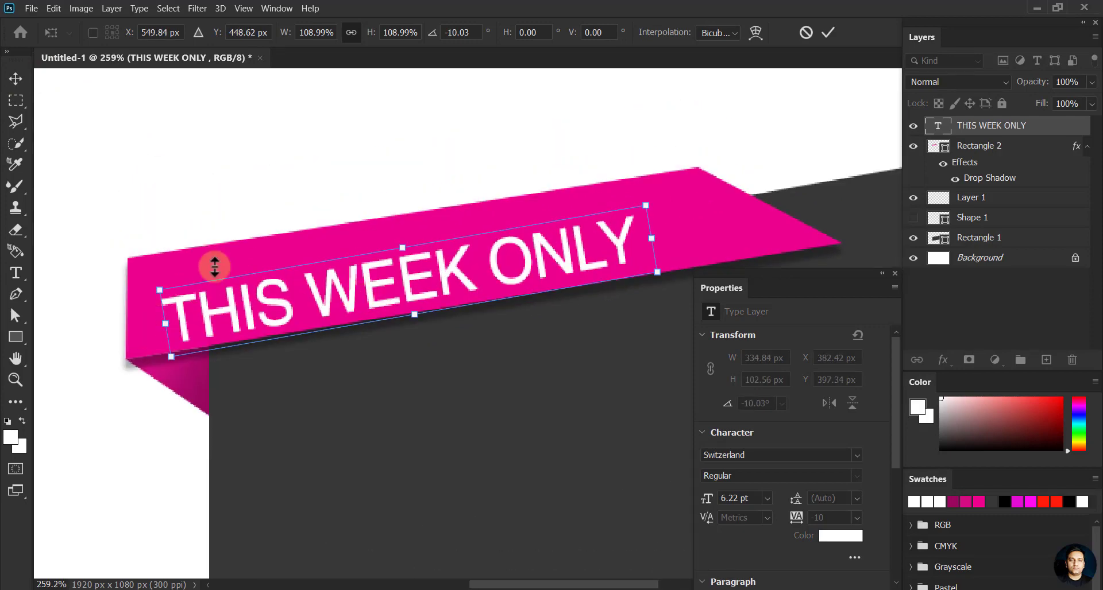
left_click_drag(175, 292, 167, 279)
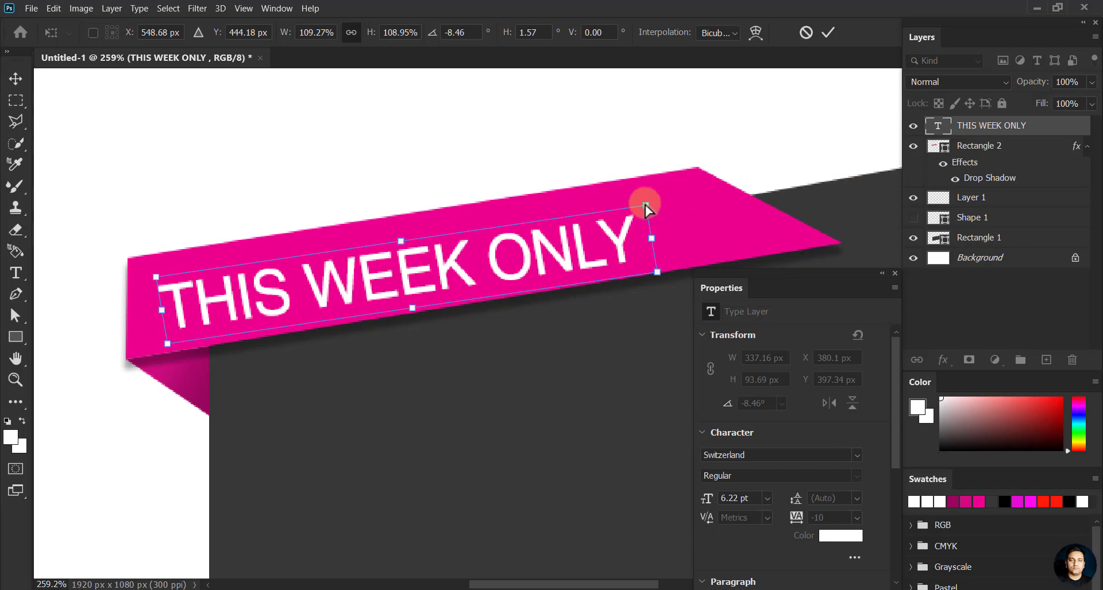
left_click_drag(645, 204, 650, 191)
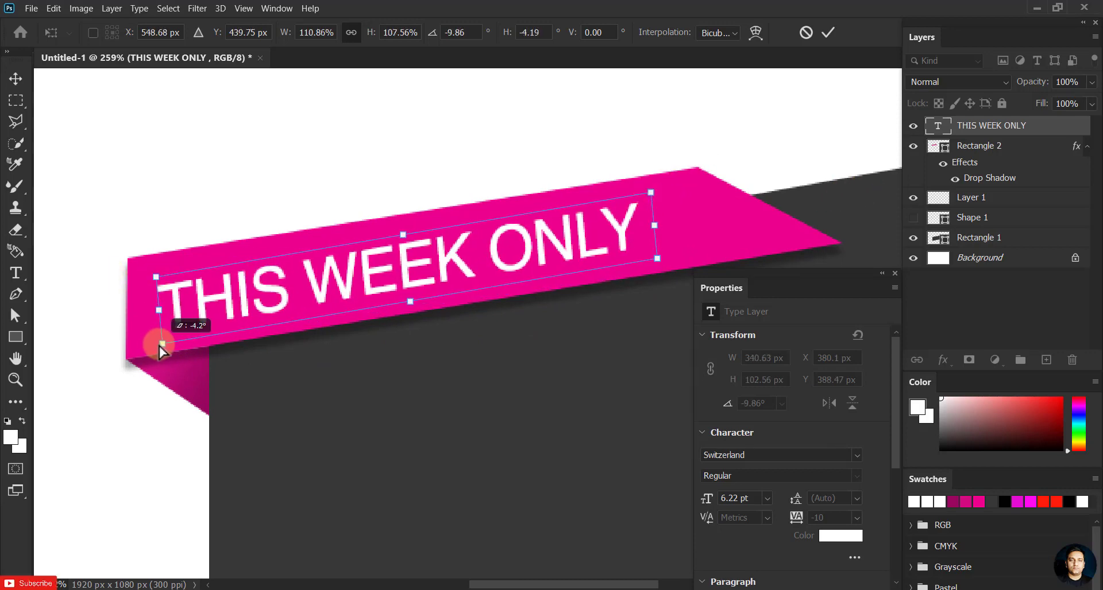
left_click_drag(165, 334, 148, 347)
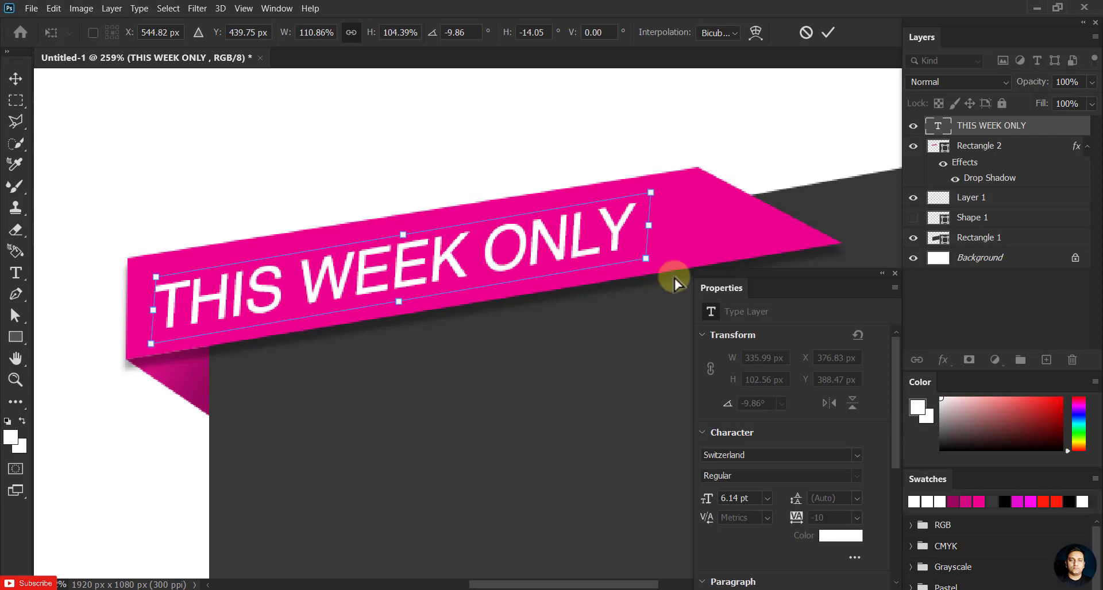
left_click(16, 78)
scroll(381, 364, "down", 3)
scroll(483, 336, "down", 1)
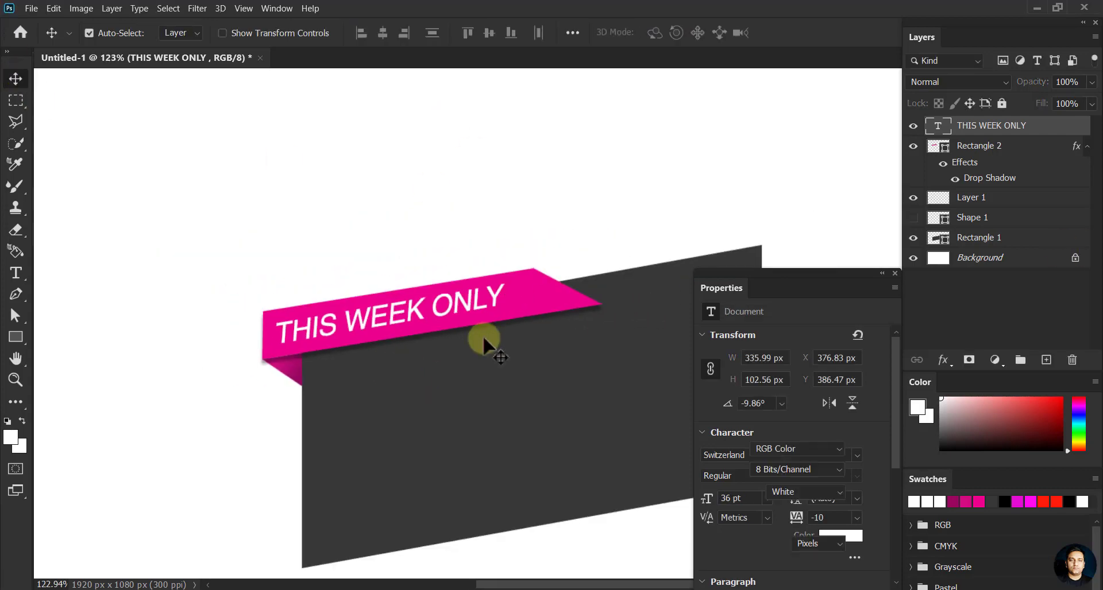
scroll(482, 335, "up", 3)
scroll(483, 328, "up", 2)
- Fine-tune the text rotation to about -9°, commit, and zoom out to view the banner
left_click(481, 316)
key("ctrl+t")
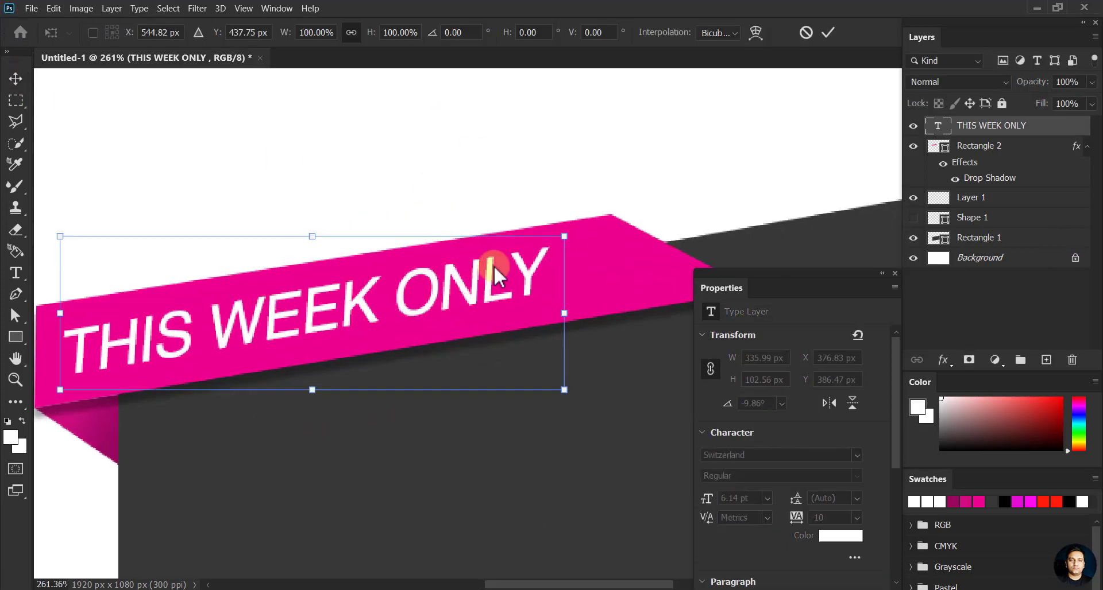
scroll(494, 275, "up", 1)
left_click_drag(618, 259, 628, 266)
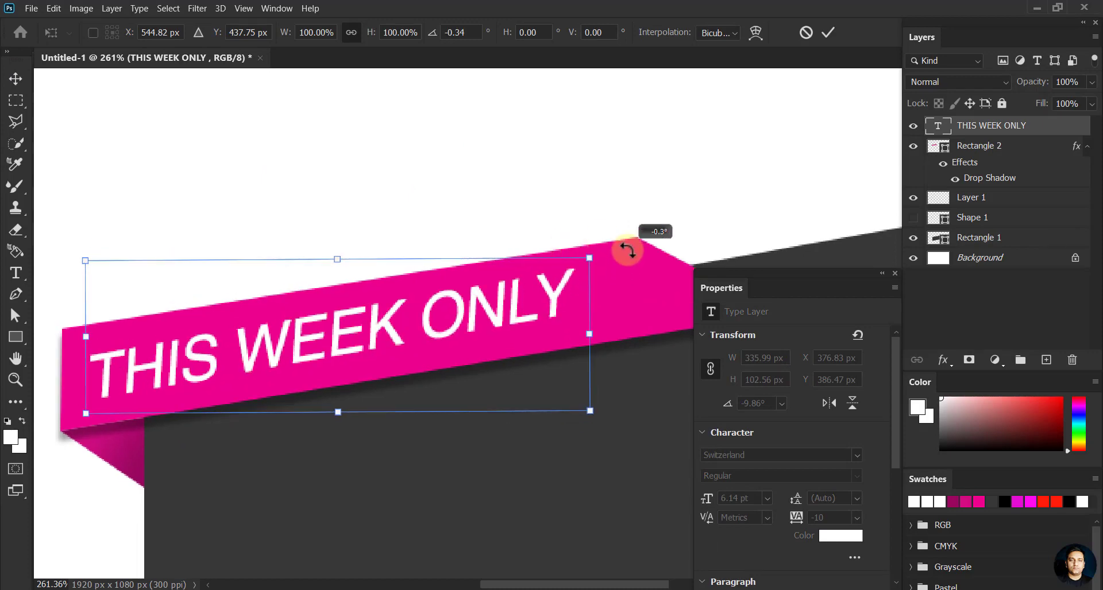
left_click(827, 33)
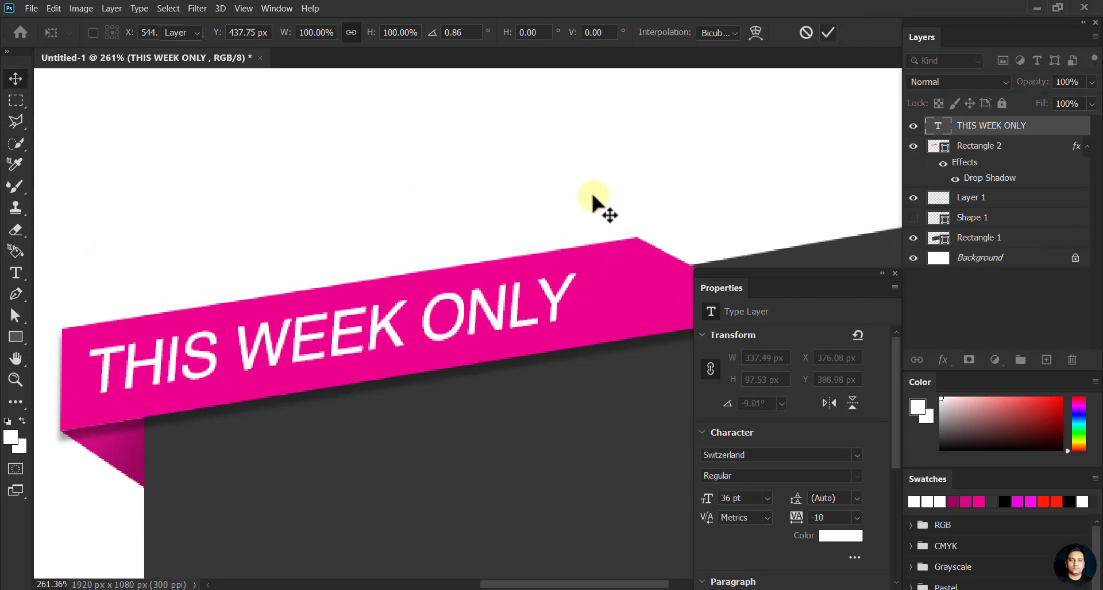
key("v")
scroll(364, 283, "down", 3)
scroll(414, 290, "down", 1)
scroll(368, 319, "down", 3)
- Type a white all-caps MEGASALE text layer on the dark banner and move it lower
left_click_drag(368, 319, 364, 312)
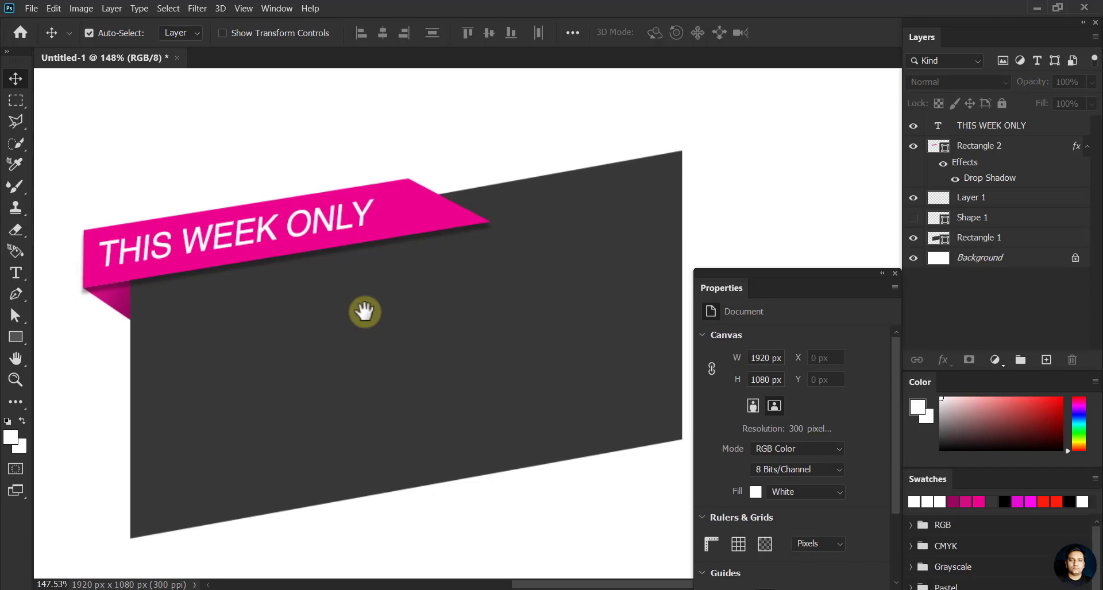
left_click(16, 275)
left_click(165, 357)
type("me")
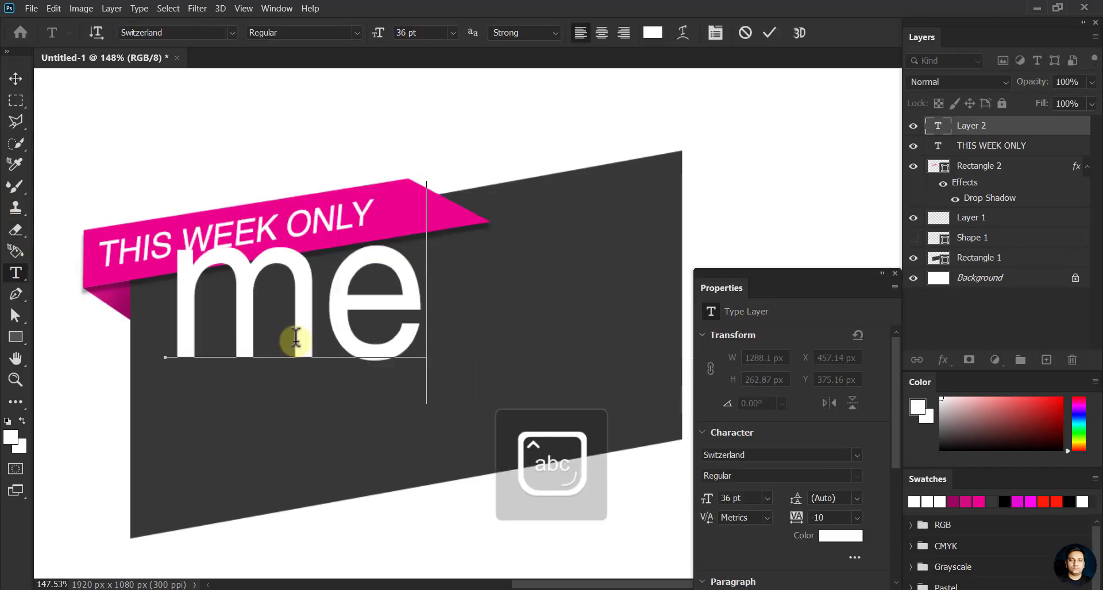
type("gas")
key("ctrl+a")
key("Caps_Lock")
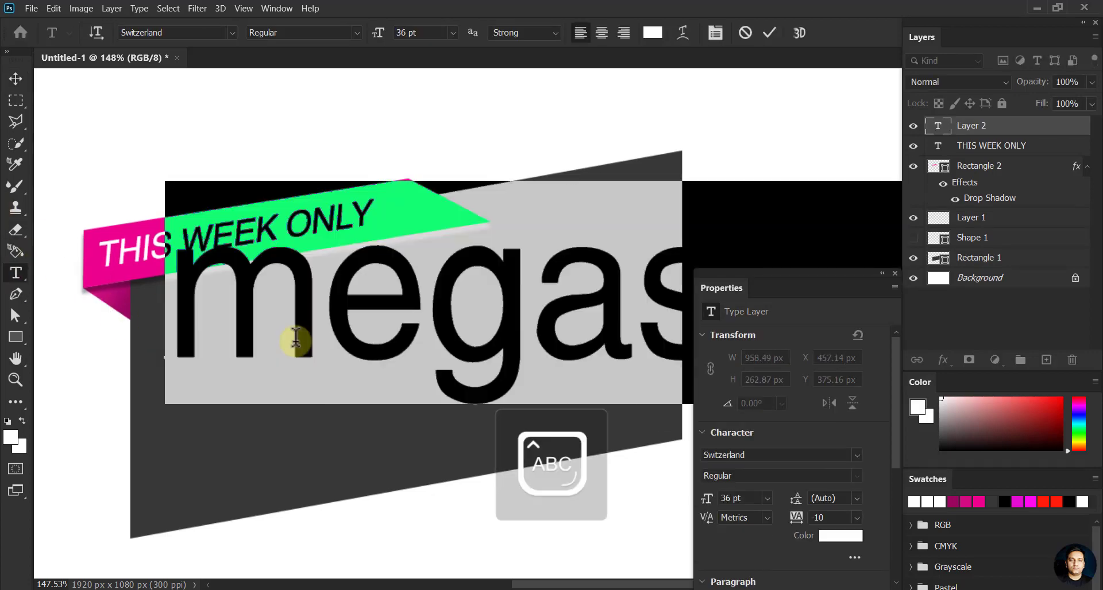
type("MEGA")
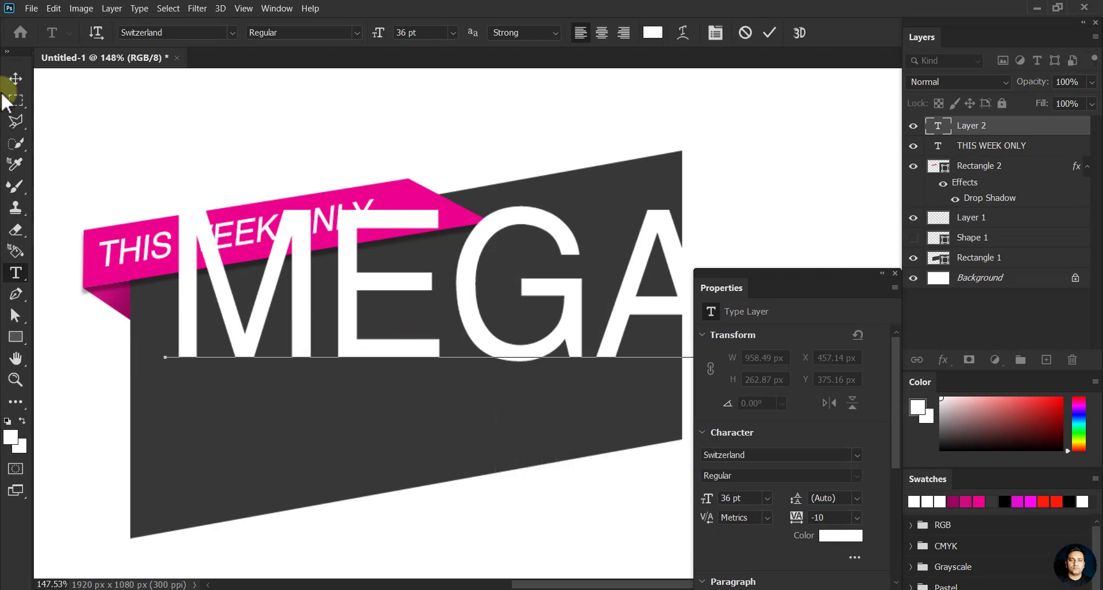
type("SALE")
key("ctrl+Return")
left_click_drag(332, 433, 155, 455)
key("ctrl+t")
- Scale MEGASALE down to about 45% and position it on the dark banner
mouse_move(98, 426)
left_mouse_down()
mouse_move(270, 437)
mouse_move(148, 345)
left_mouse_up()
scroll(271, 437, "down", 3)
left_click_drag(606, 272, 375, 328)
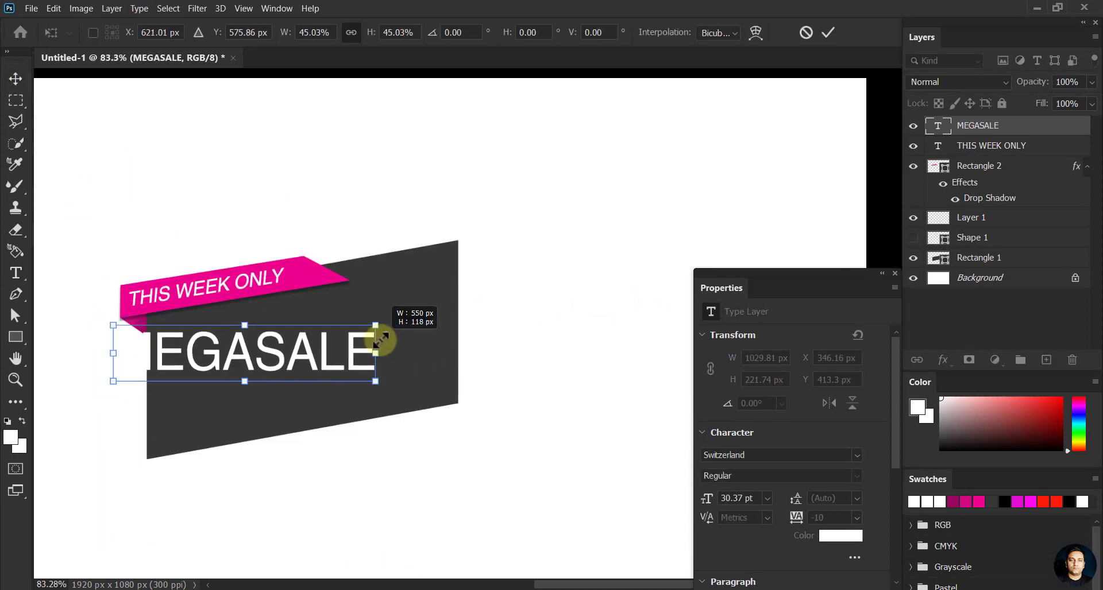
scroll(260, 359, "up", 2)
left_click_drag(260, 360, 345, 356)
- Rotate MEGASALE to about -9.5° and skew its corners to match the ribbon's slant
mouse_move(555, 407)
left_mouse_down()
mouse_move(616, 368)
mouse_move(621, 388)
left_mouse_up()
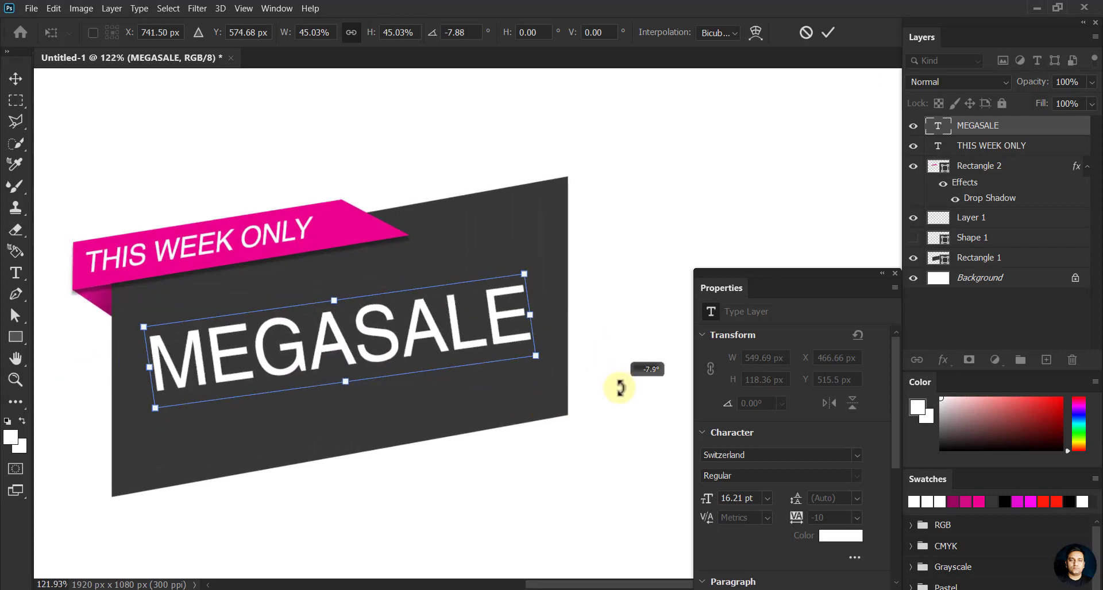
scroll(137, 429, "up", 2)
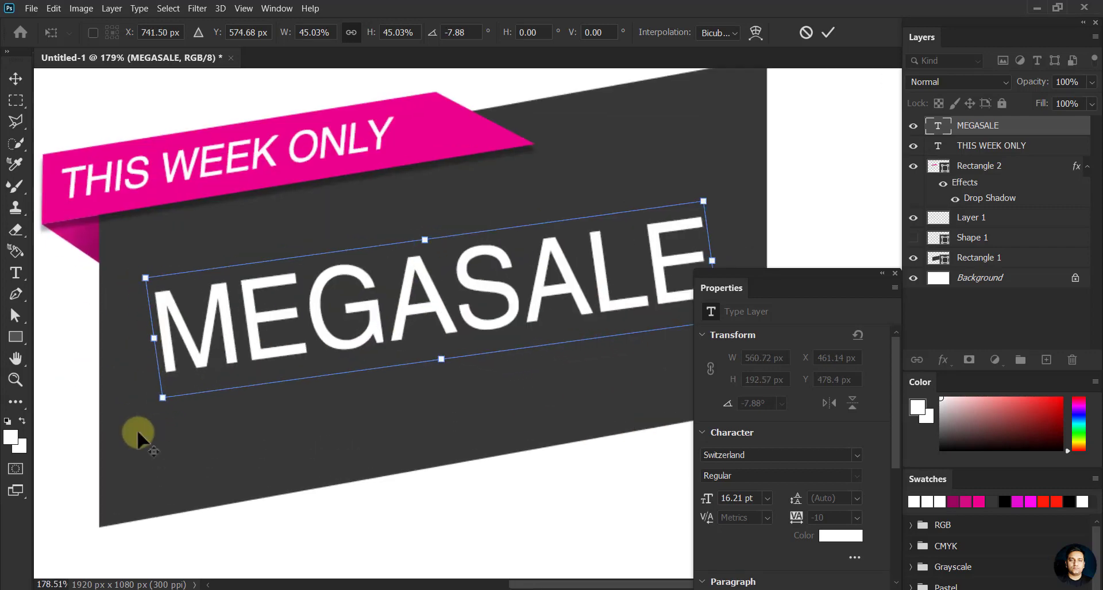
left_click_drag(161, 402, 140, 402)
left_click_drag(459, 257, 431, 254)
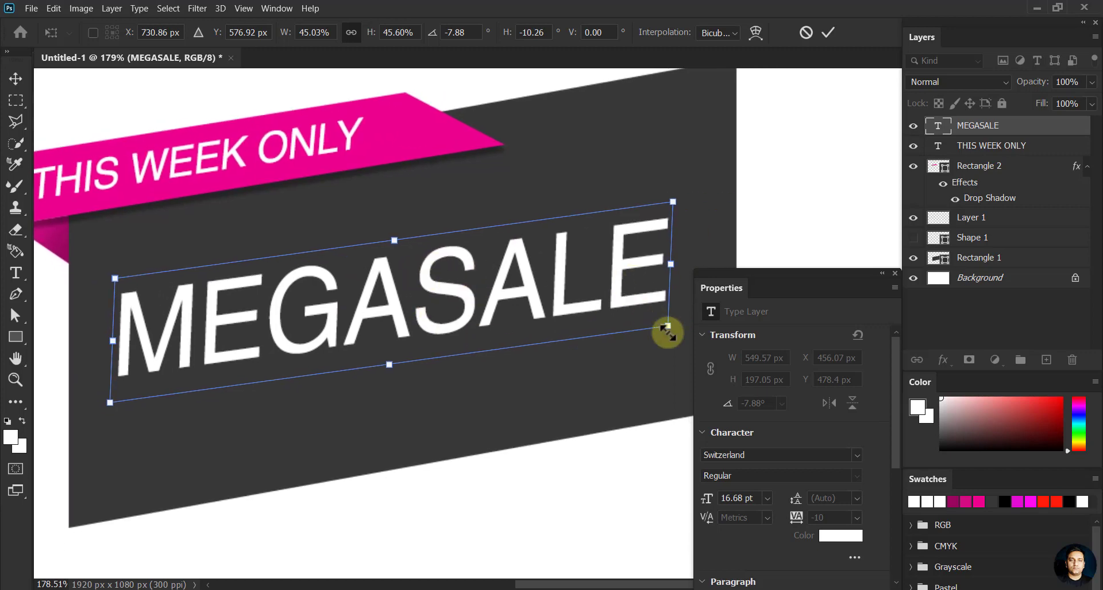
left_click_drag(668, 329, 673, 316)
left_click_drag(674, 211, 670, 187)
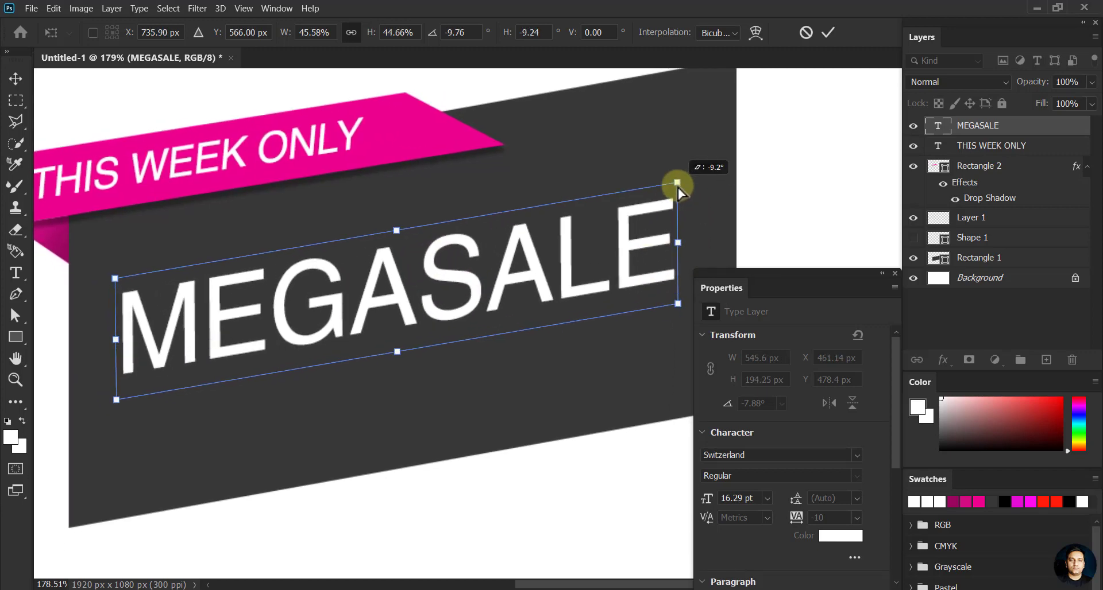
left_click_drag(669, 304, 672, 308)
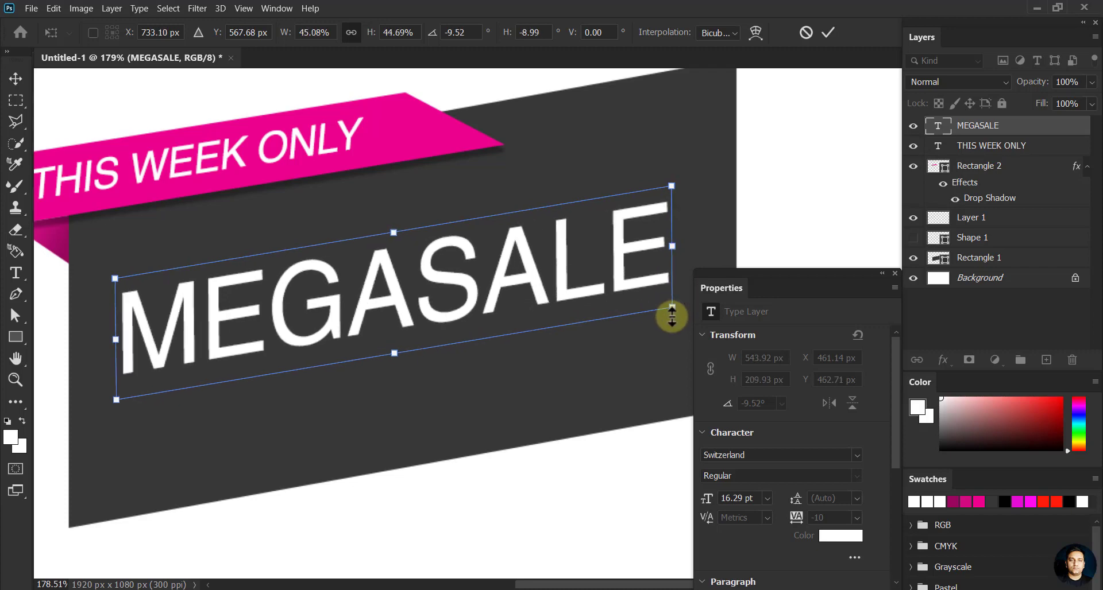
left_click(827, 33)
- Set MEGASALE in SwitzerlandCondBlack with tracking 35
double_click(937, 126)
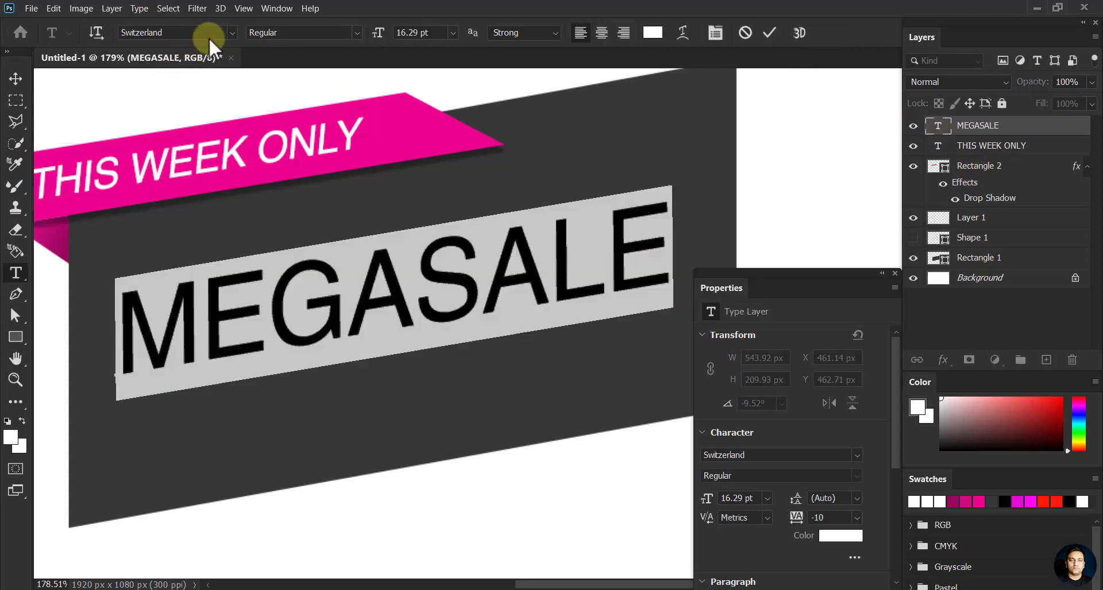
left_click(232, 33)
left_click(174, 133)
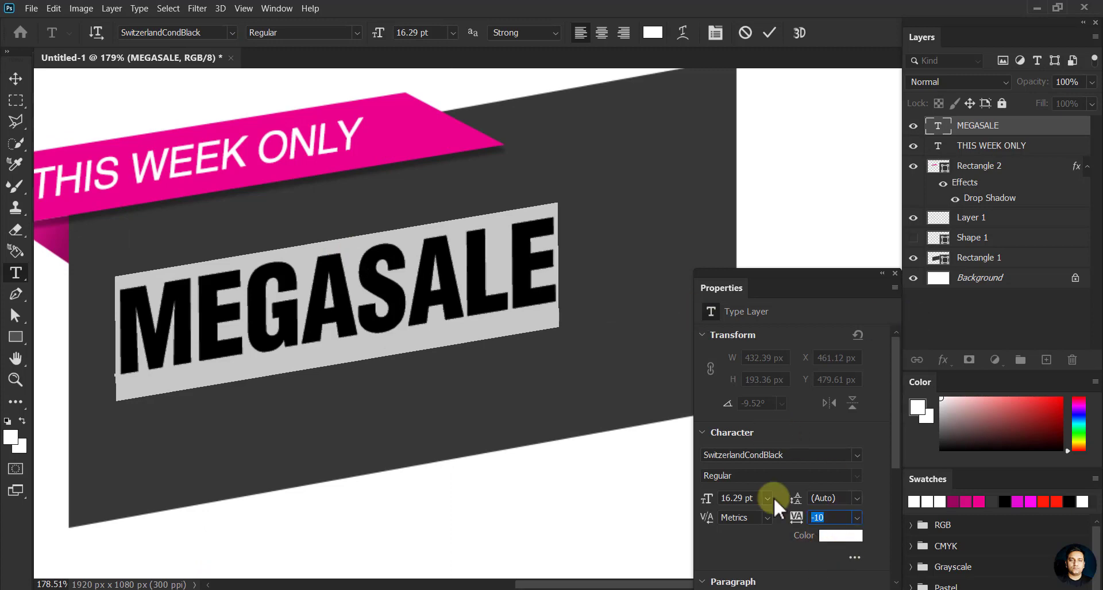
type("35")
key("Return")
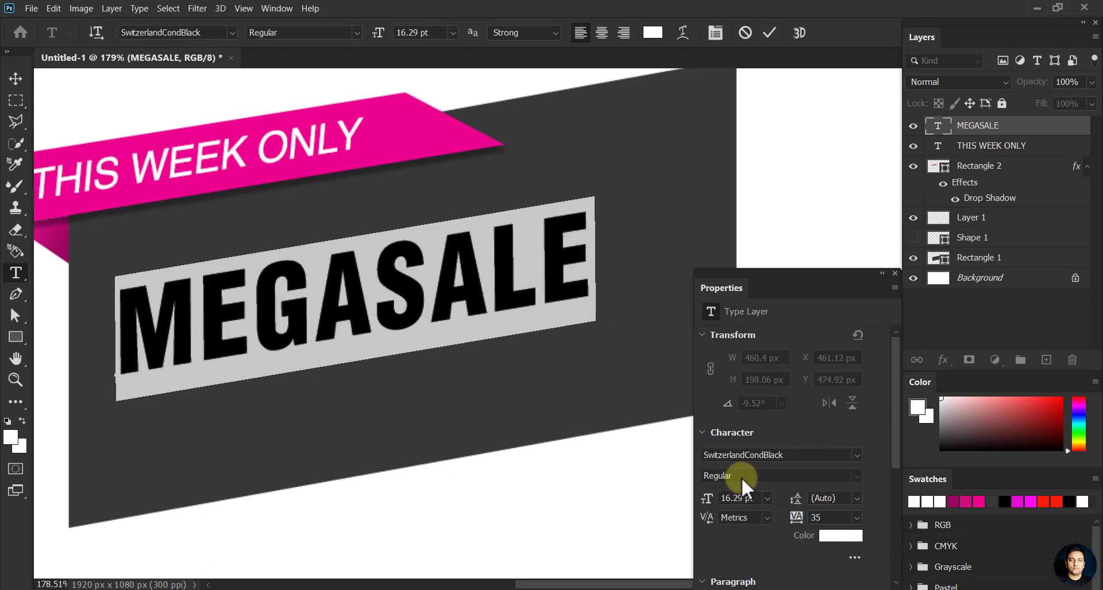
key("ctrl+Return")
- Enlarge MEGASALE slightly to 18.49 pt and nudge it up and right
key("ctrl+t")
mouse_move(595, 401)
left_mouse_down()
mouse_move(655, 398)
mouse_move(660, 429)
left_mouse_up()
left_click(828, 32)
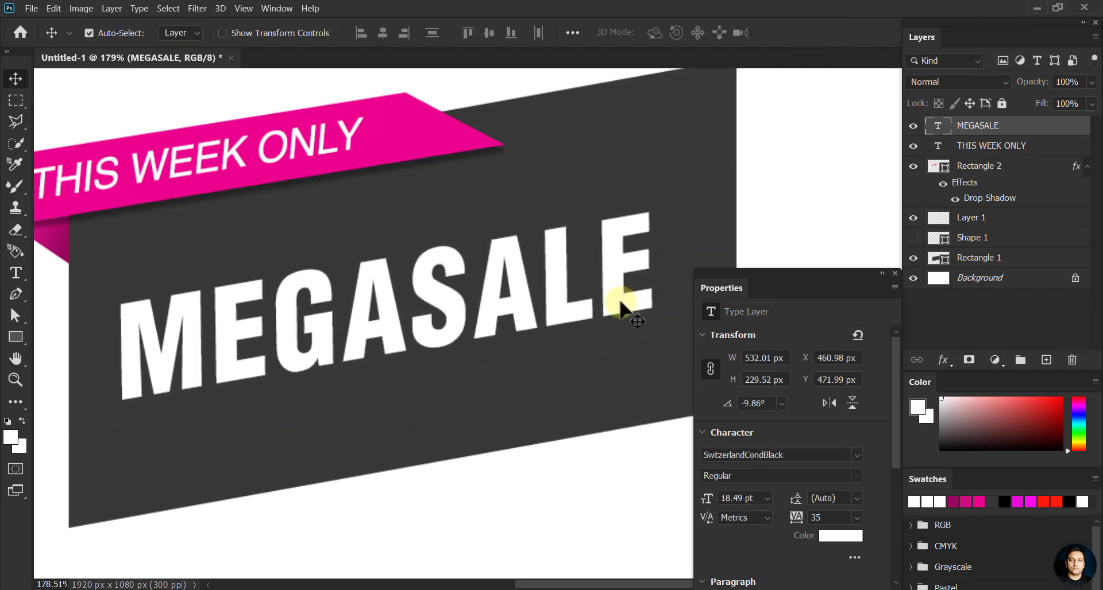
left_click_drag(621, 305, 630, 292)
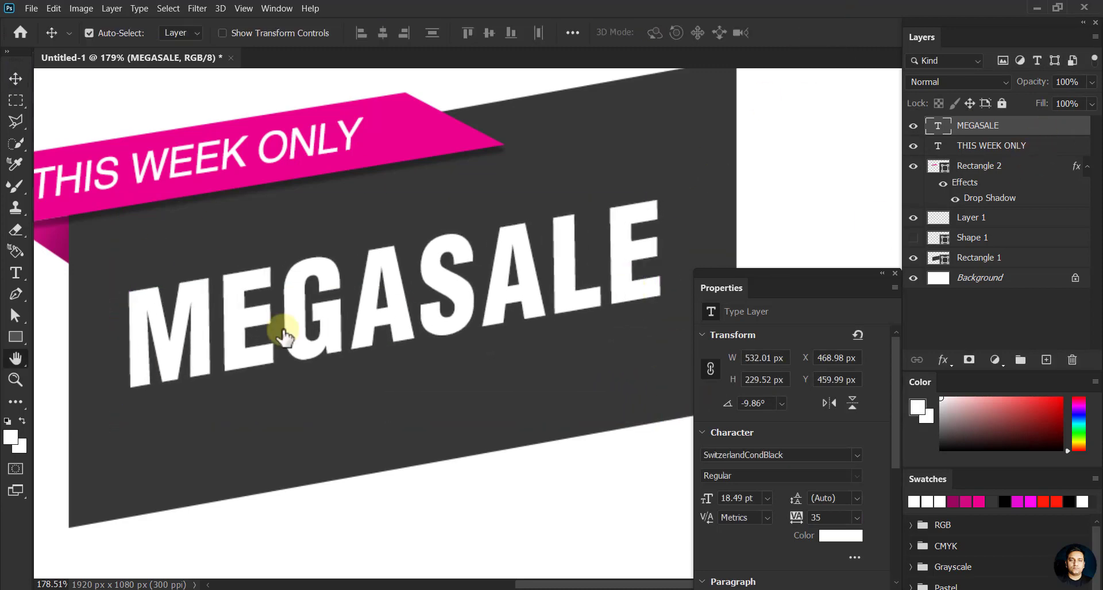
- Add a thin magenta Stroke to MEGASALE, sampling the ribbon's pink as its colour
left_click(474, 324)
left_click(676, 377)
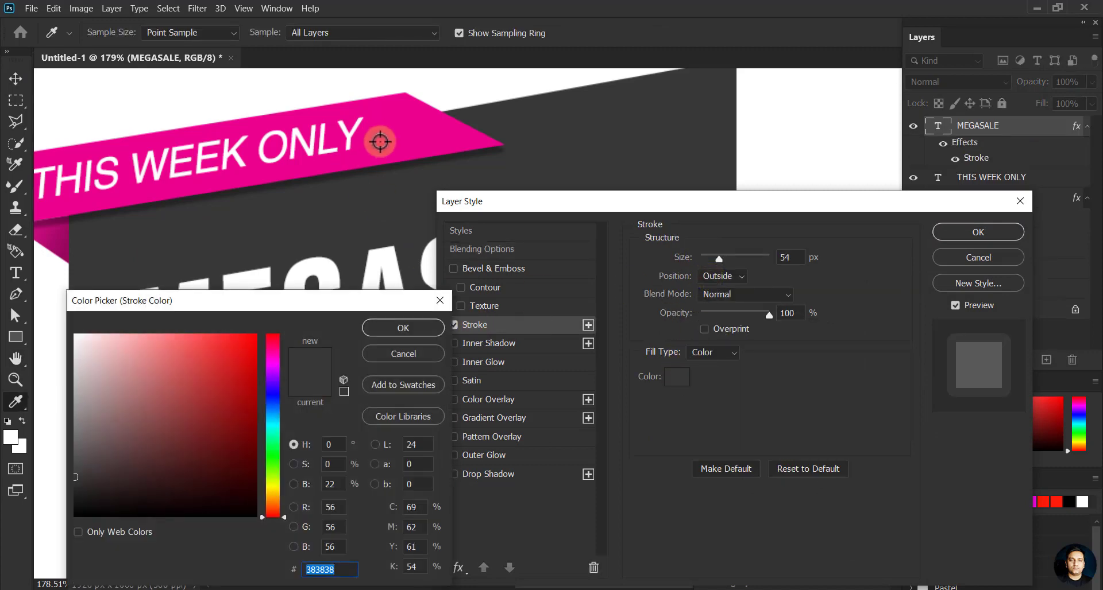
left_click(379, 141)
left_click(396, 328)
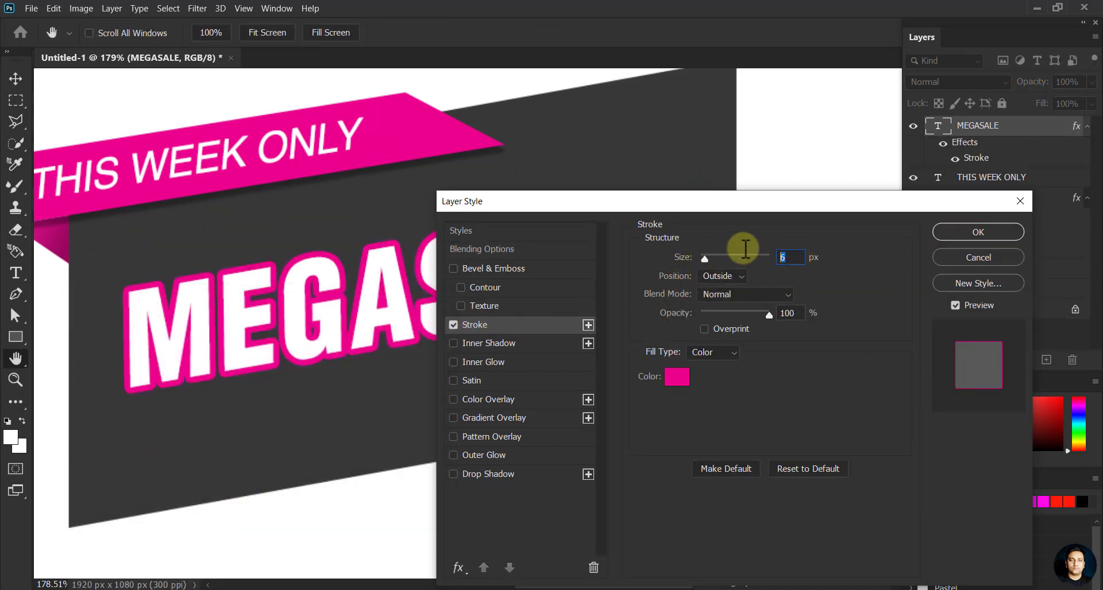
type("2")
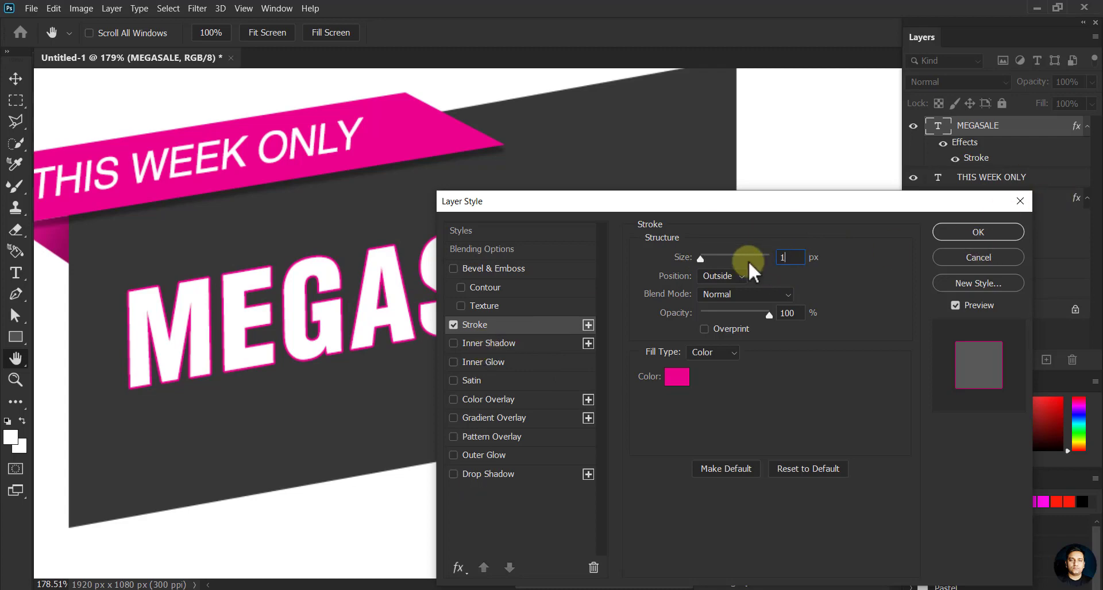
left_click(1005, 232)
scroll(453, 359, "down", 1)
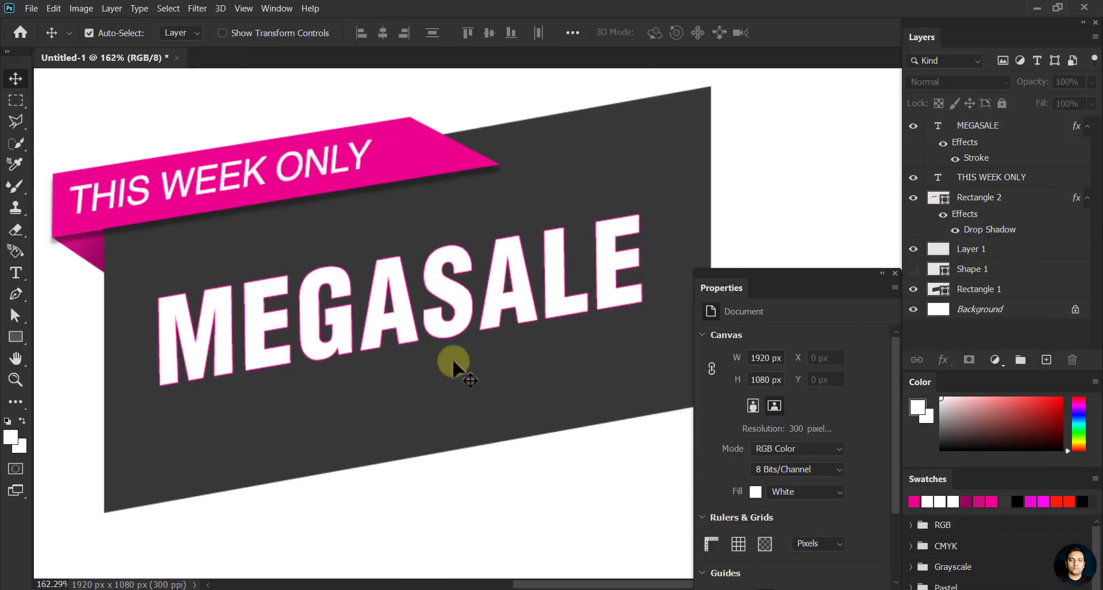
scroll(453, 358, "down", 1)
- Turn the MEGASALE copy into pink '50%' text below MEGASALE
left_click_drag(281, 353, 279, 424)
double_click(345, 406)
left_click(652, 33)
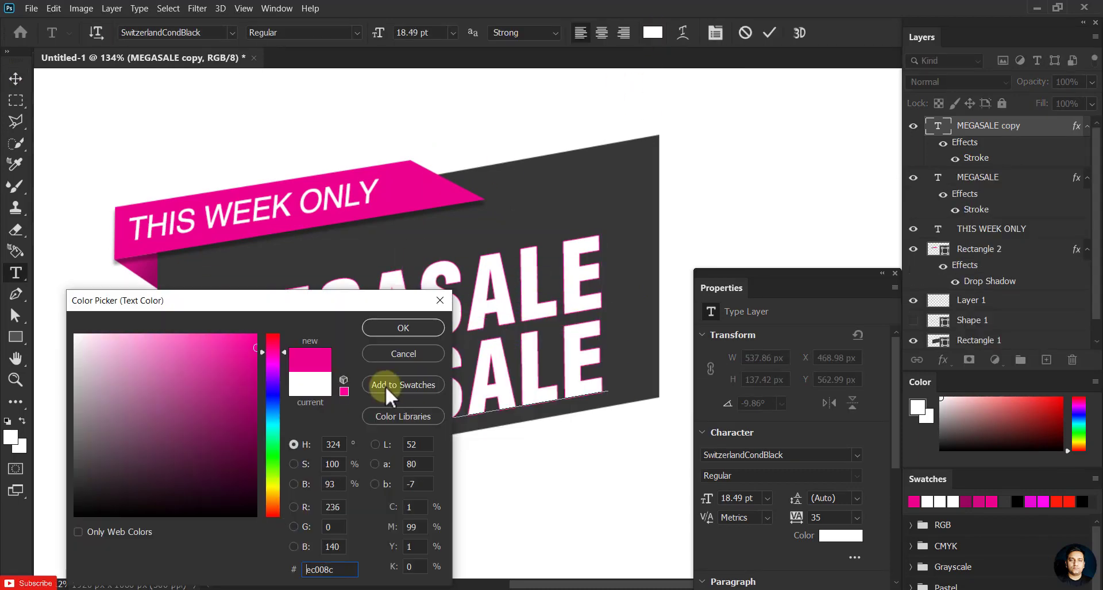
left_click(396, 327)
type("50%")
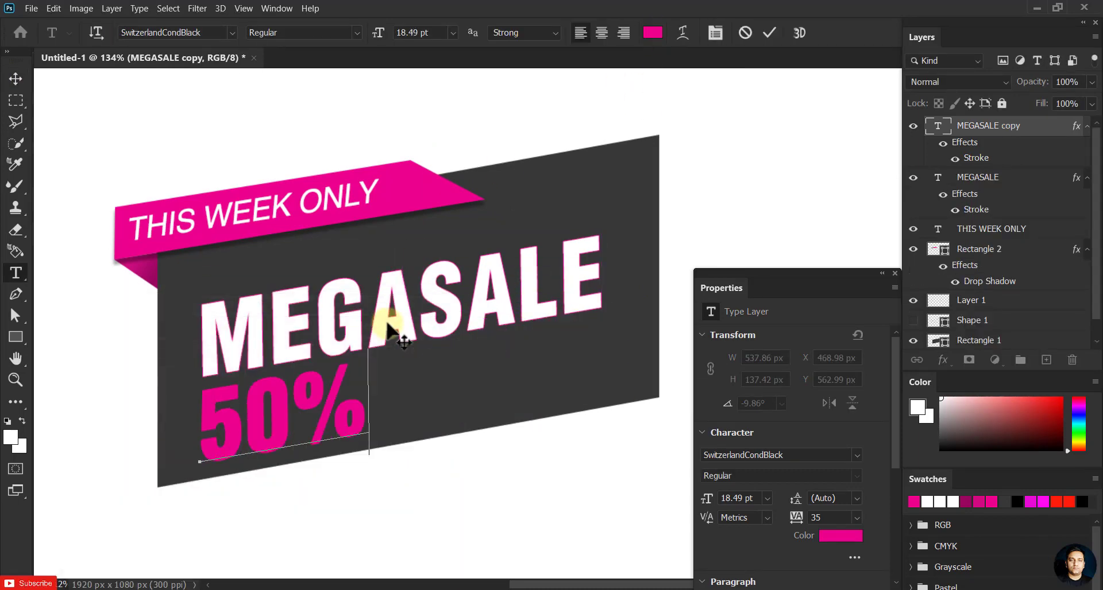
left_click(16, 78)
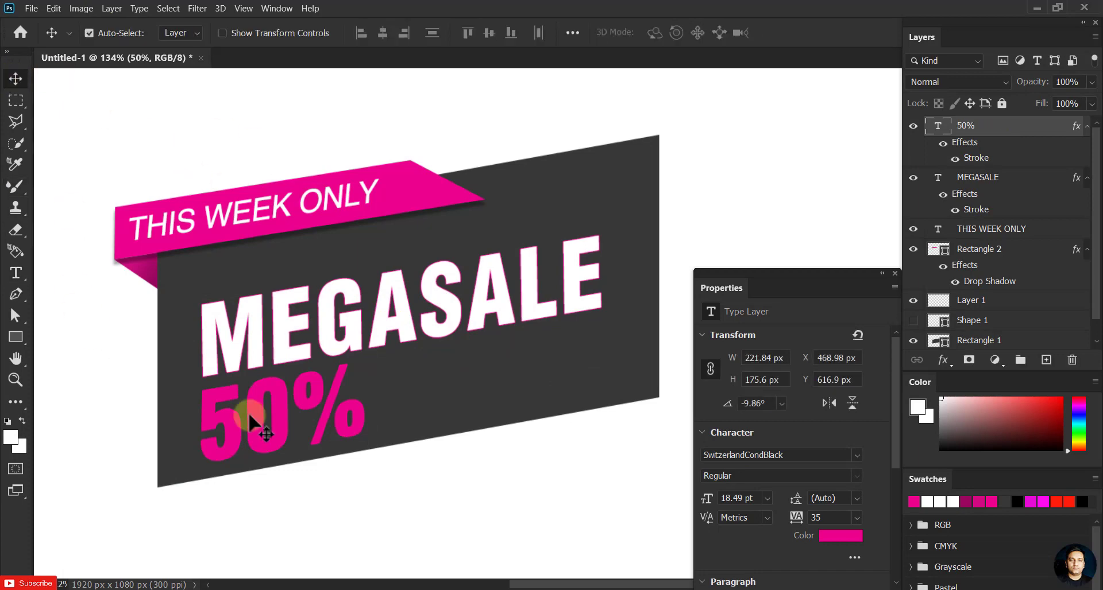
- Move MEGASALE and 50% up together and enlarge both slightly
left_click(276, 351)
left_click(1003, 129, "shift")
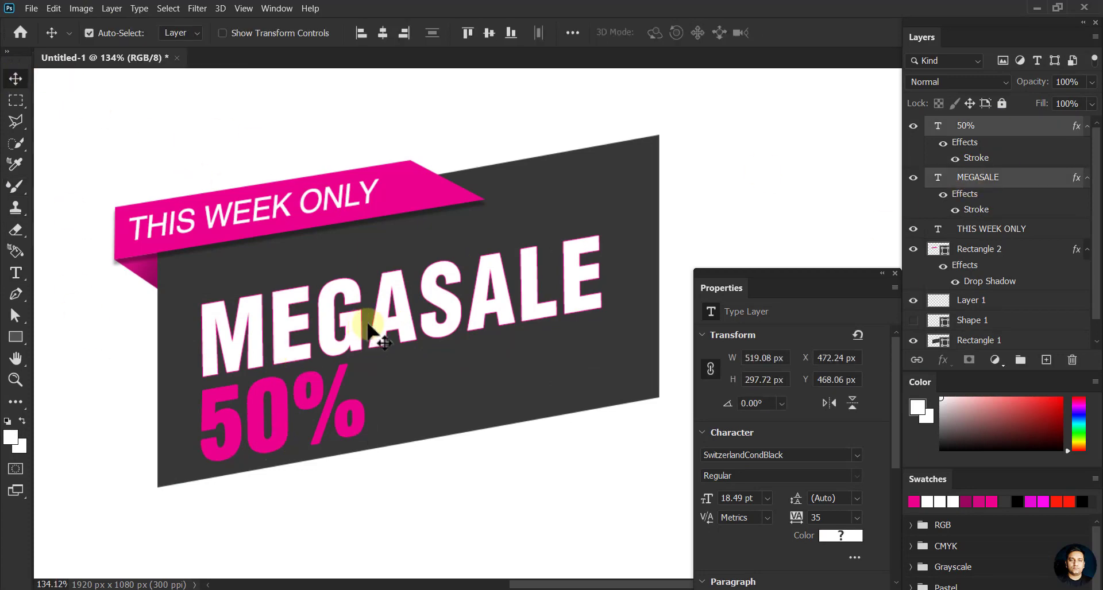
left_click_drag(369, 320, 384, 300)
key("ctrl+t")
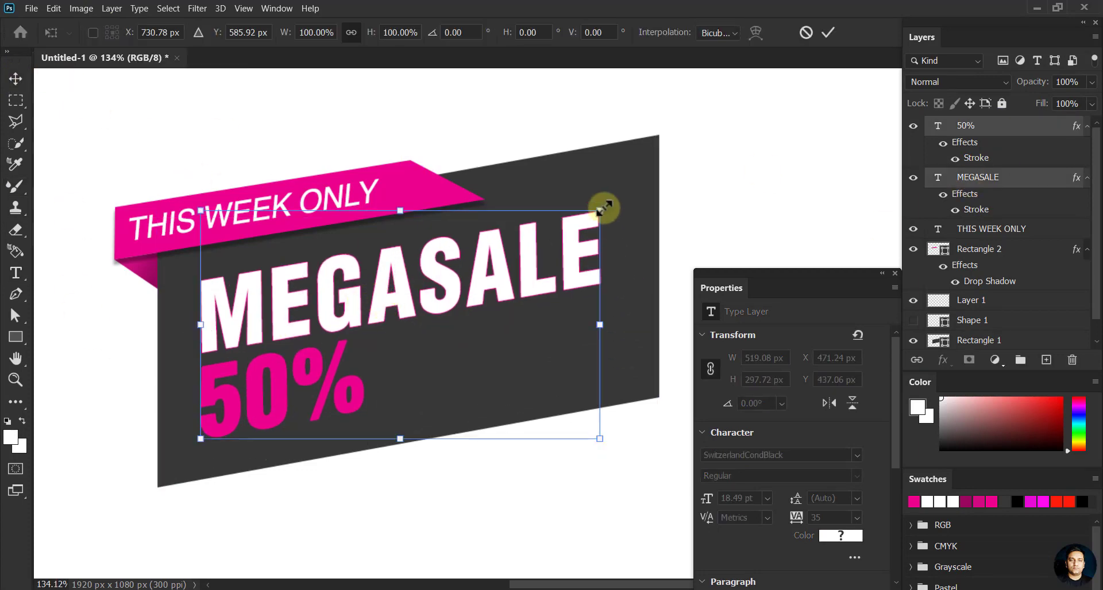
left_click_drag(603, 210, 613, 205)
left_click(833, 33)
scroll(464, 281, "down", 3)
left_click(488, 436, "ctrl")
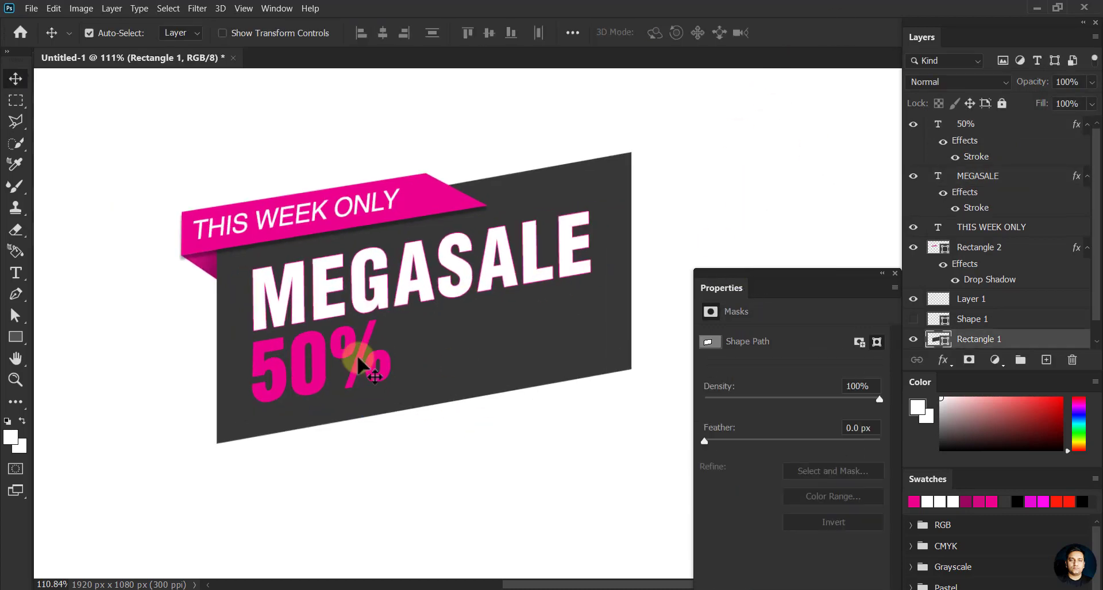
- Draw a green-filled rectangle bar below the MEGASALE text
key("u")
mouse_move(309, 362)
left_mouse_down()
mouse_move(458, 396)
mouse_move(654, 420)
left_mouse_up()
left_click(734, 451)
left_click(710, 411)
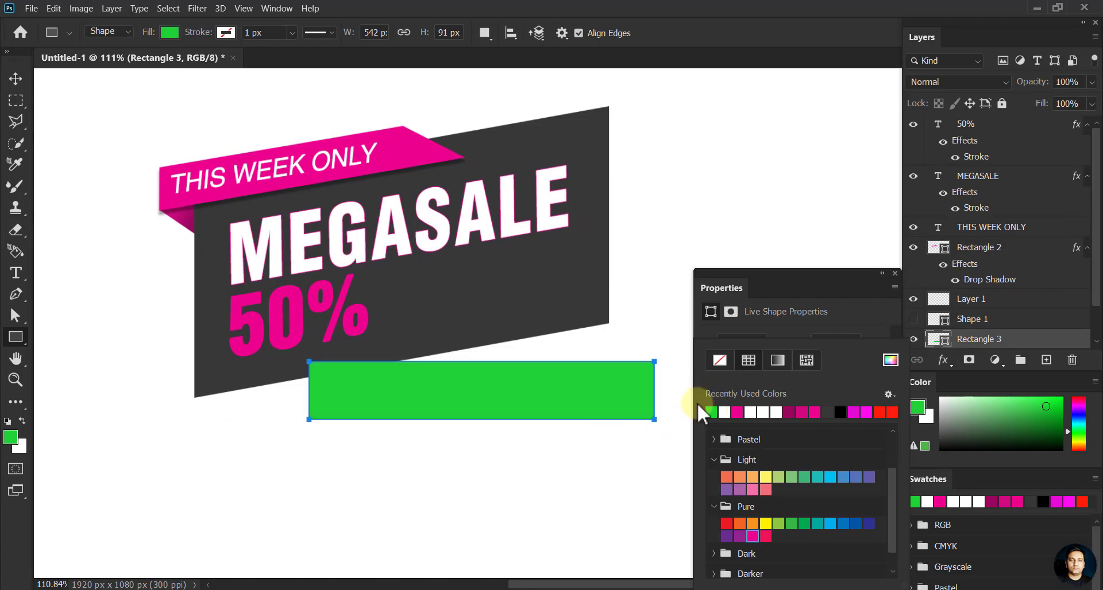
- Rotate the green bar to follow the dark banner's slant
key("Escape")
key("v")
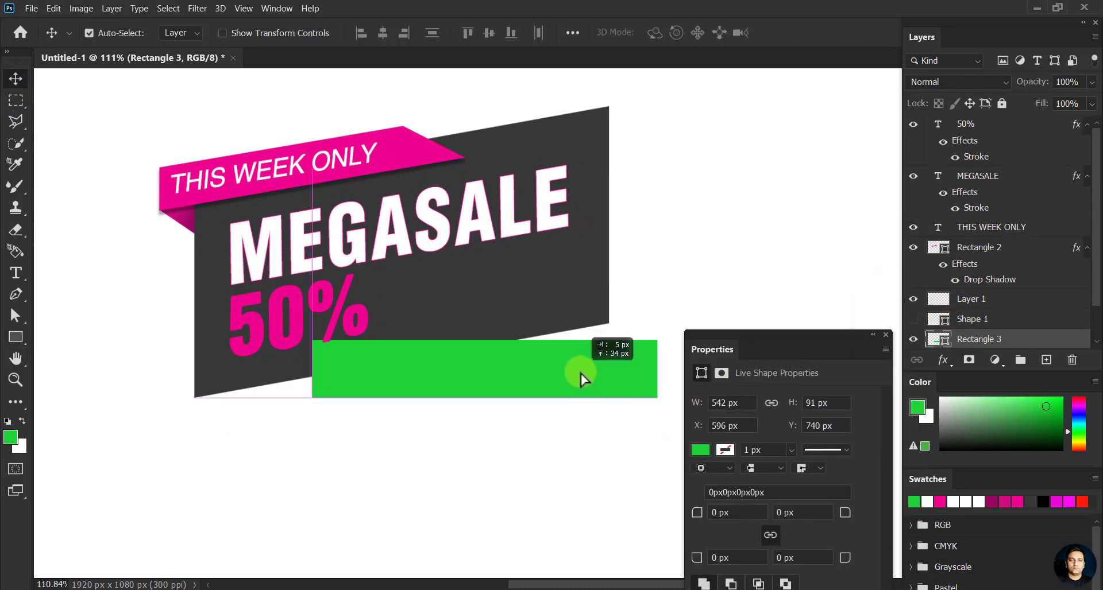
left_click_drag(664, 448, 674, 423)
left_click_drag(511, 353, 502, 353)
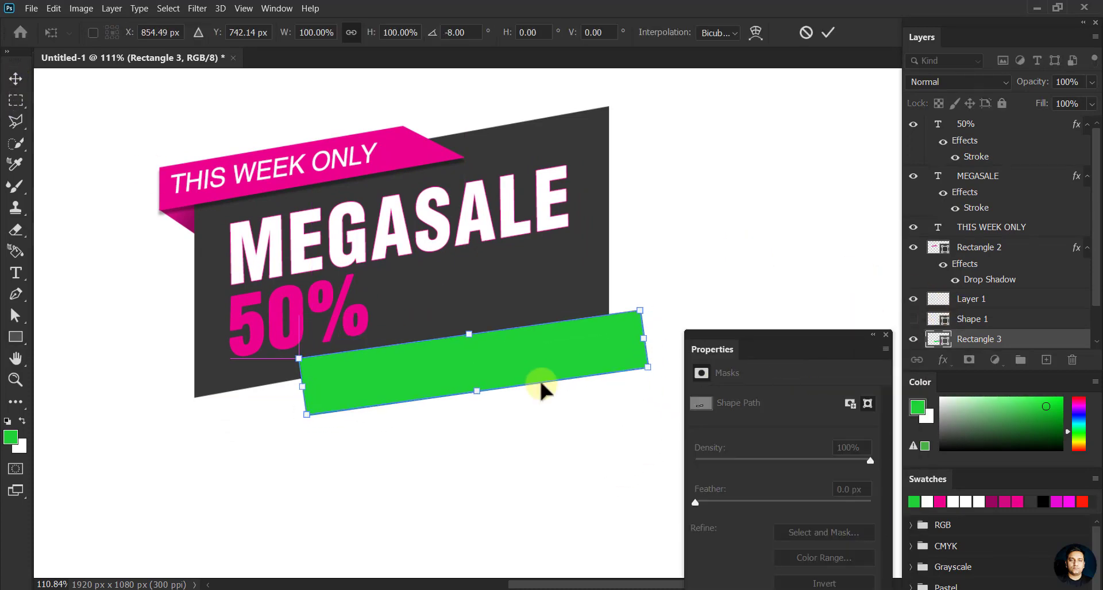
scroll(373, 428, "up", 2)
left_click(827, 32)
left_click_drag(543, 259, 512, 288)
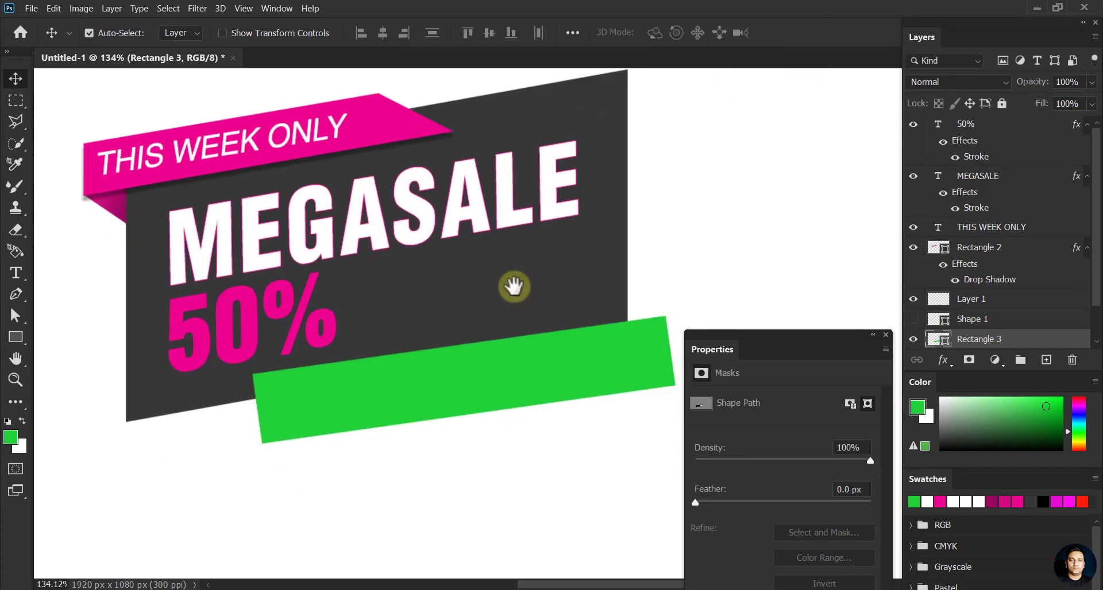
- Adjust the green bar's bottom-left corner point with Direct Selection
left_click(251, 357)
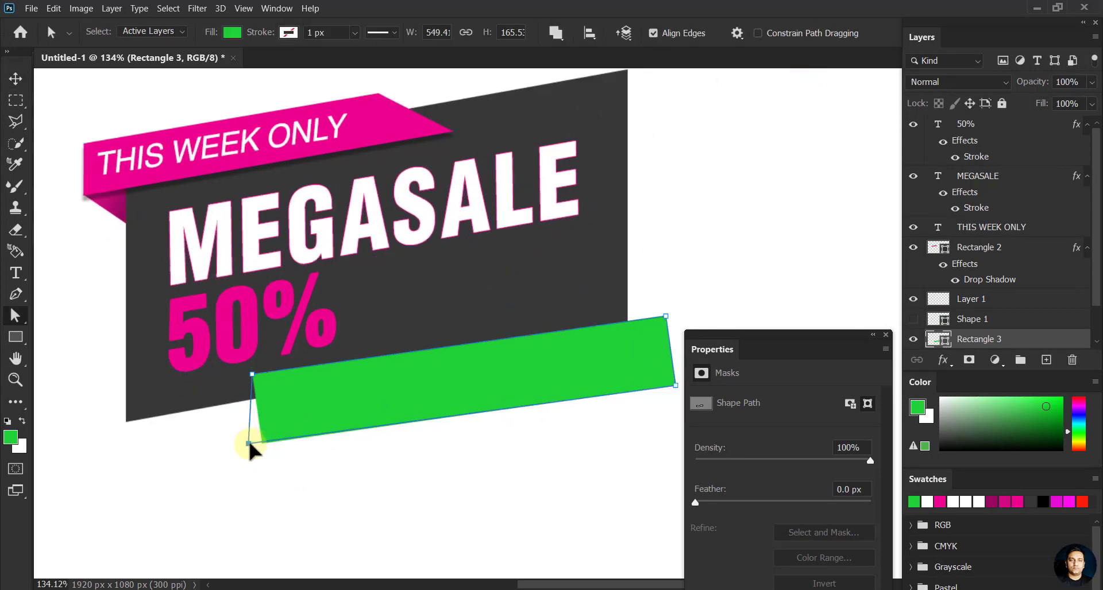
left_click_drag(252, 451, 255, 450)
scroll(654, 357, "right", 1)
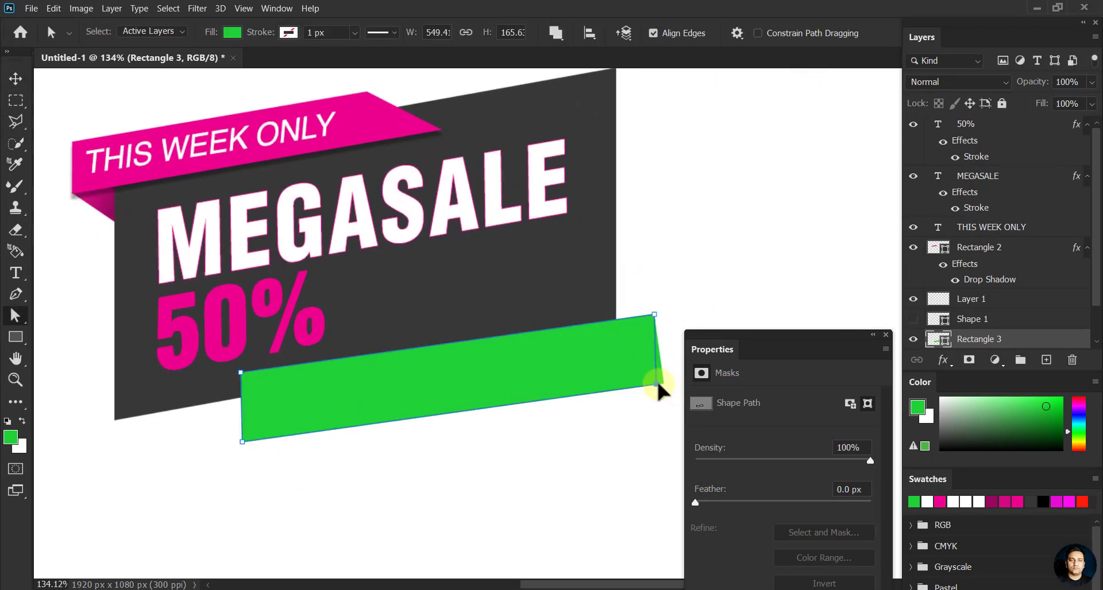
left_click(282, 393)
key("v")
left_click(647, 369)
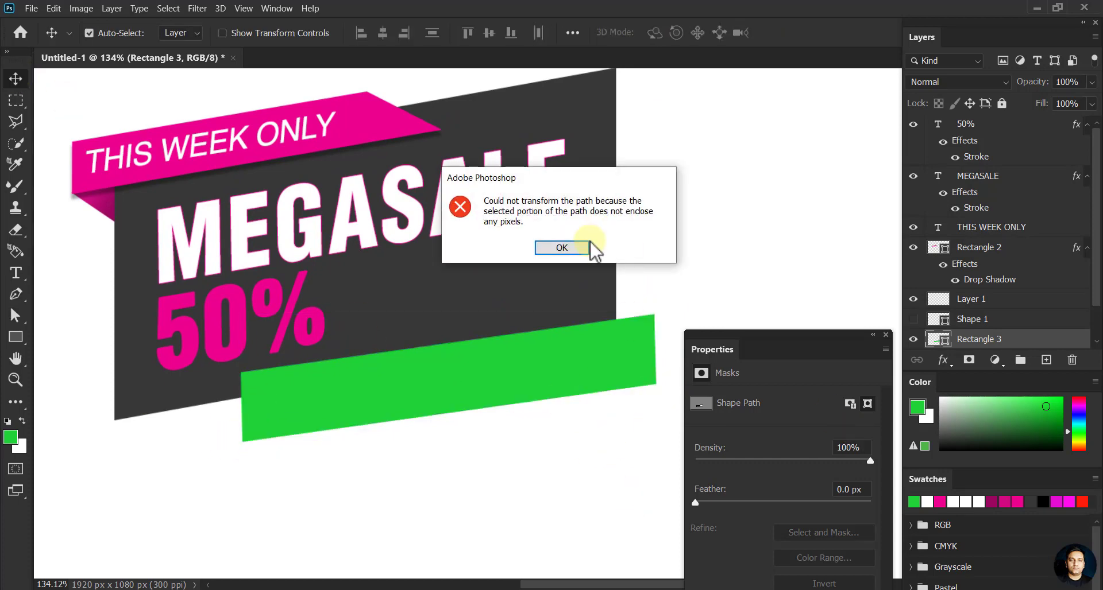
left_click(562, 246)
- Rotate the green bar slightly more counterclockwise, then reselect its layer
left_click(660, 459)
key("ctrl+t")
left_click_drag(653, 484, 658, 477)
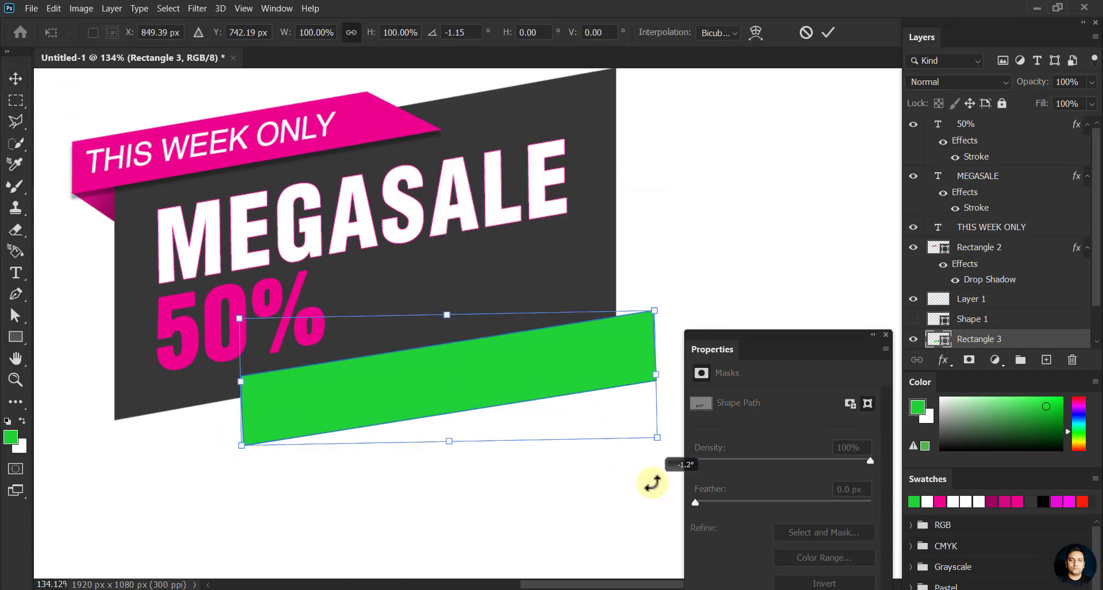
left_click(825, 32)
left_click(546, 425)
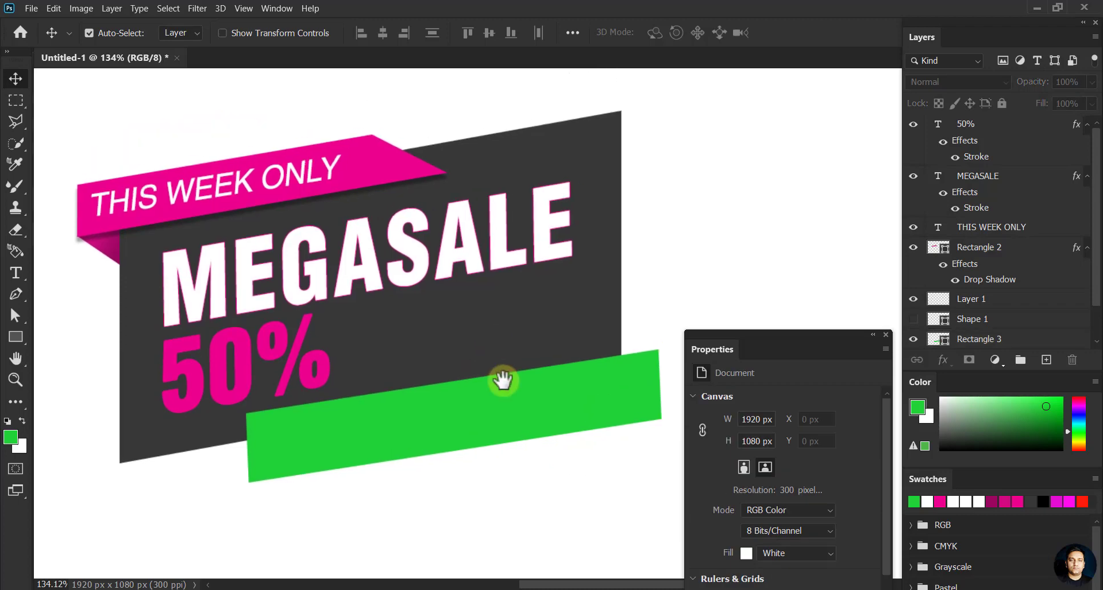
mouse_move(505, 391)
left_mouse_down()
mouse_move(499, 432)
mouse_move(507, 394)
left_mouse_up()
left_click(509, 401)
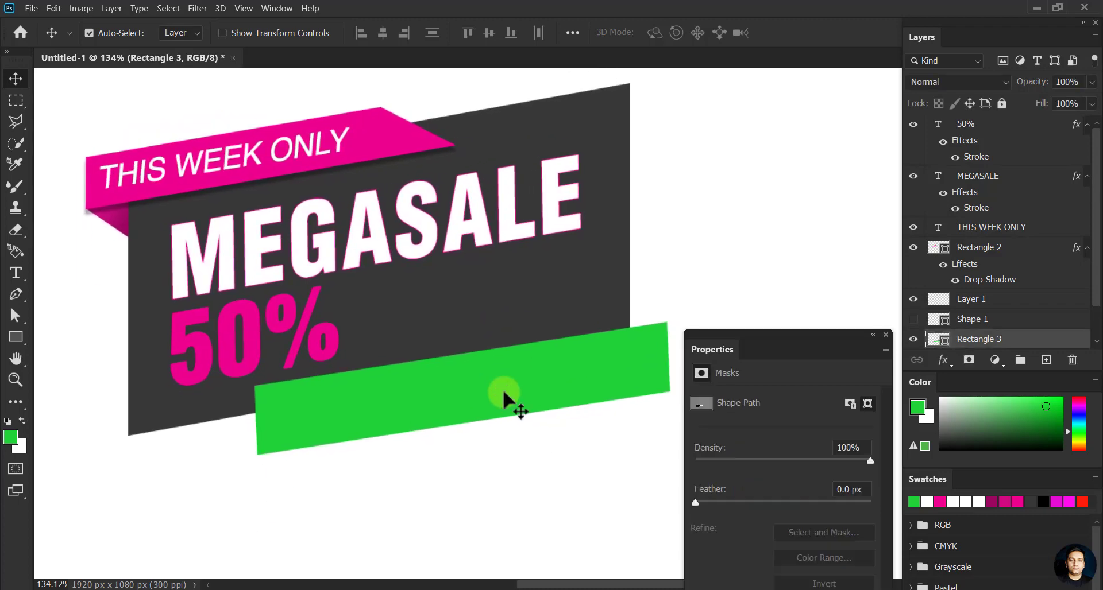
- Draw a thick slanted pink line above the green bar with the Line tool
right_click(15, 337)
left_click(57, 400)
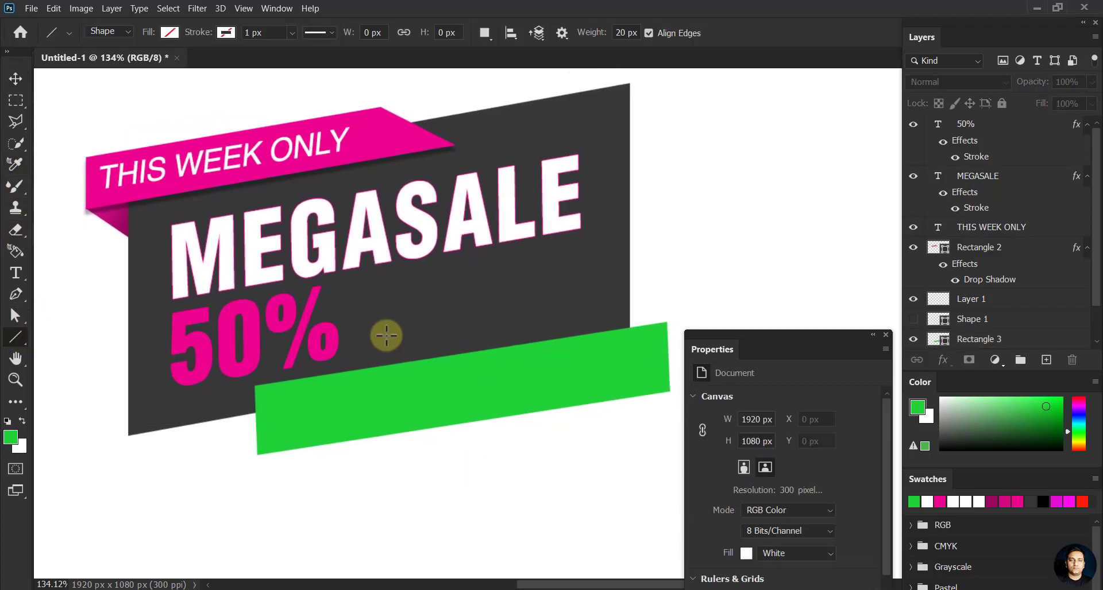
left_click_drag(387, 339, 661, 290)
left_click(169, 32)
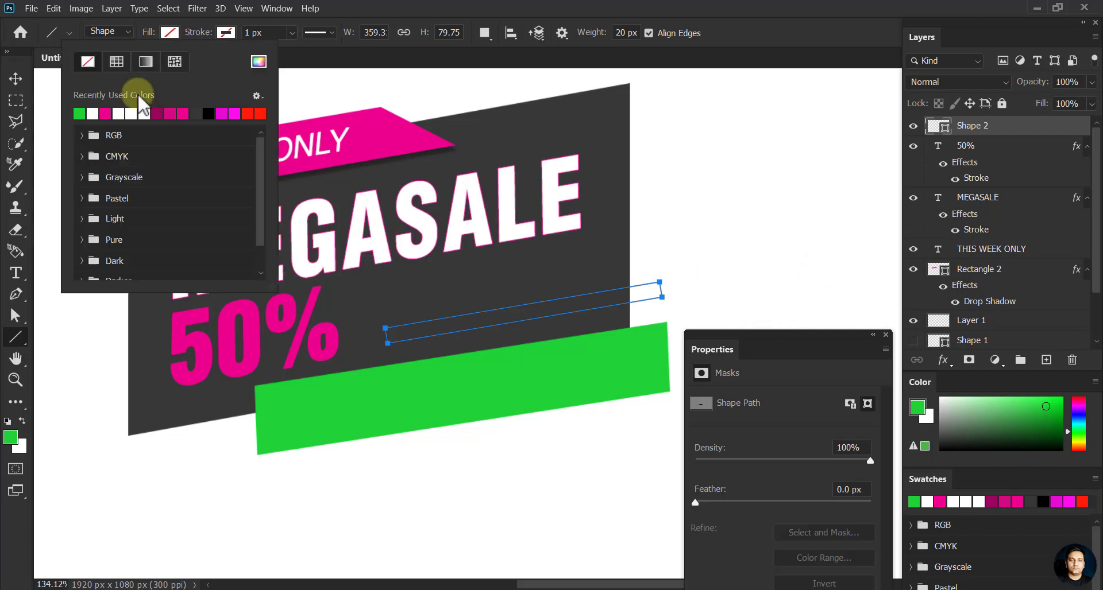
left_click(79, 113)
left_click(182, 112)
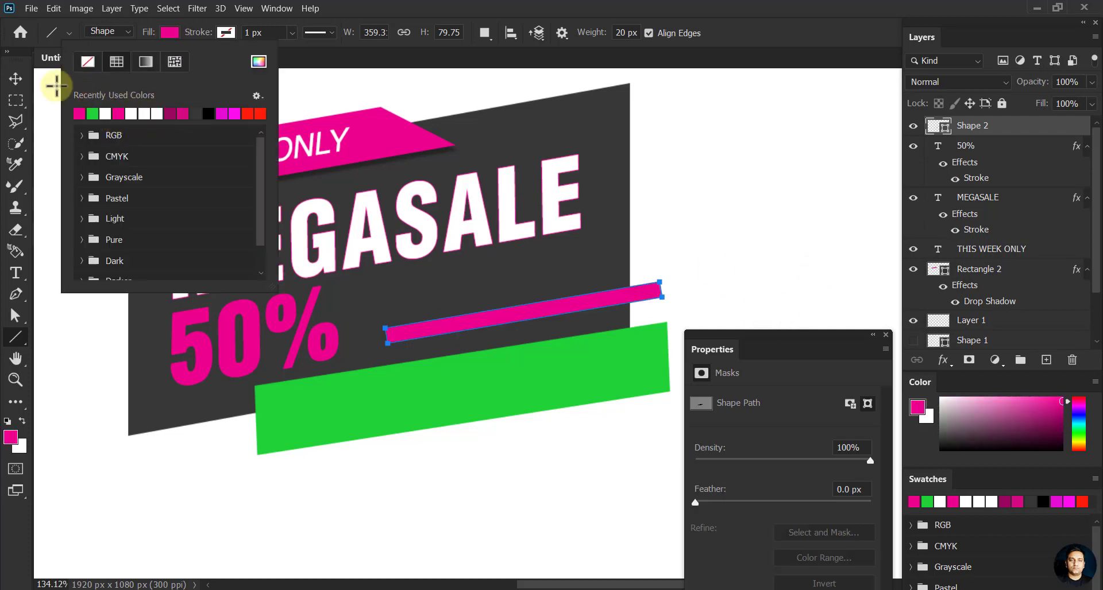
key("v")
- Widen, thin and tilt the pink line to follow the banner's slant
key("ctrl+t")
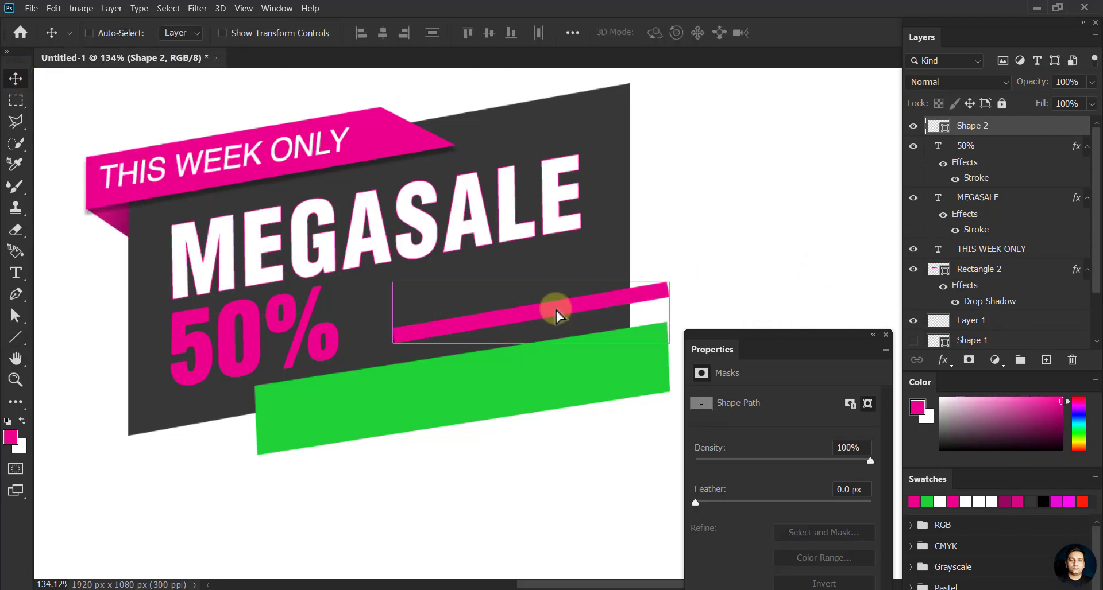
mouse_move(667, 313)
left_mouse_down()
mouse_move(718, 299)
mouse_move(758, 313)
left_mouse_up()
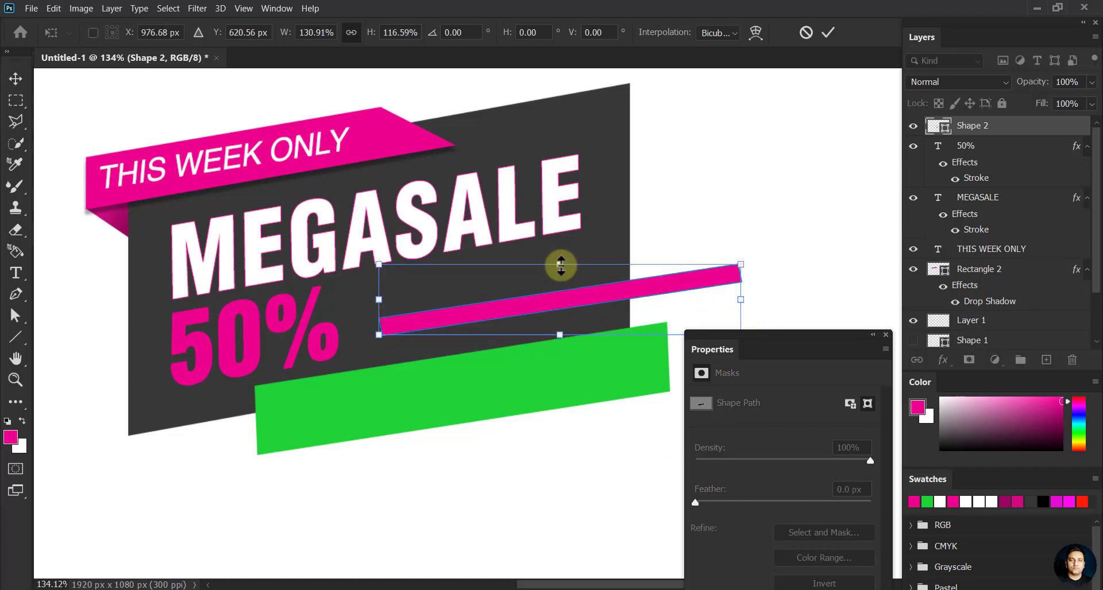
left_click_drag(561, 266, 571, 305)
mouse_move(741, 313)
left_mouse_down()
mouse_move(762, 322)
mouse_move(771, 296)
left_mouse_up()
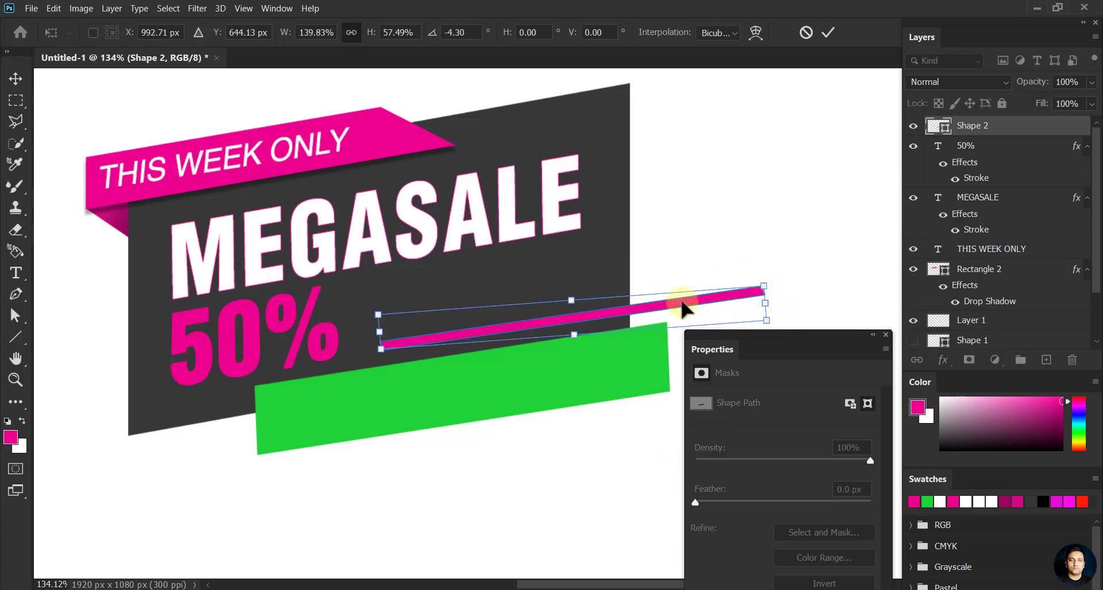
mouse_move(685, 305)
left_mouse_down()
mouse_move(694, 289)
mouse_move(138, 409)
mouse_move(251, 421)
left_mouse_up()
left_click(827, 35)
- Shorten the copied pink line and move its layer below the text layers
key("ctrl+t")
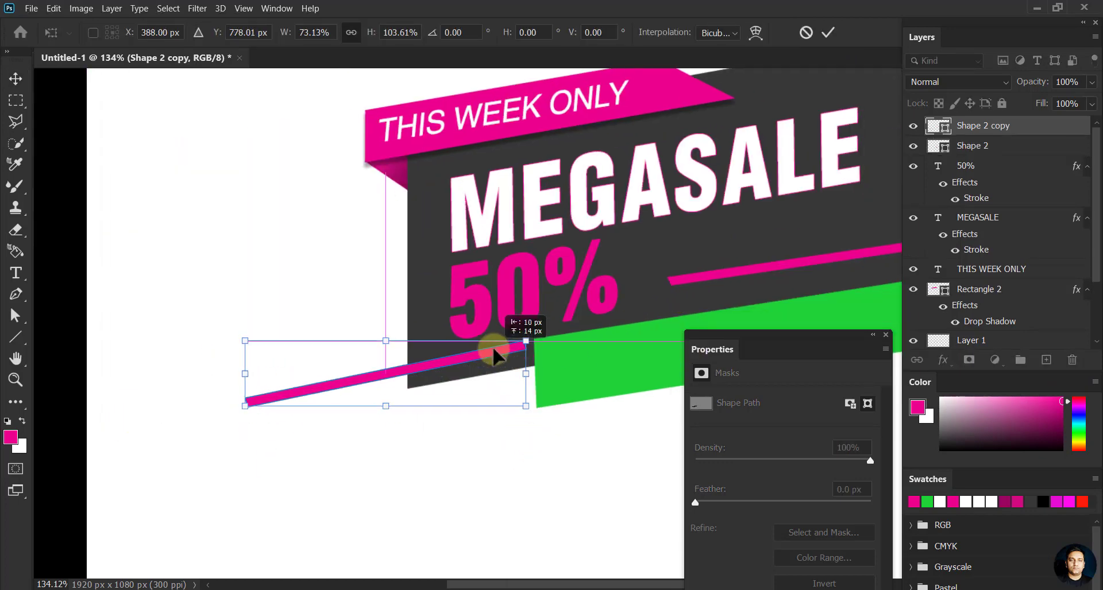
left_click_drag(498, 373, 552, 346)
left_click(828, 32)
left_click_drag(985, 124, 906, 313)
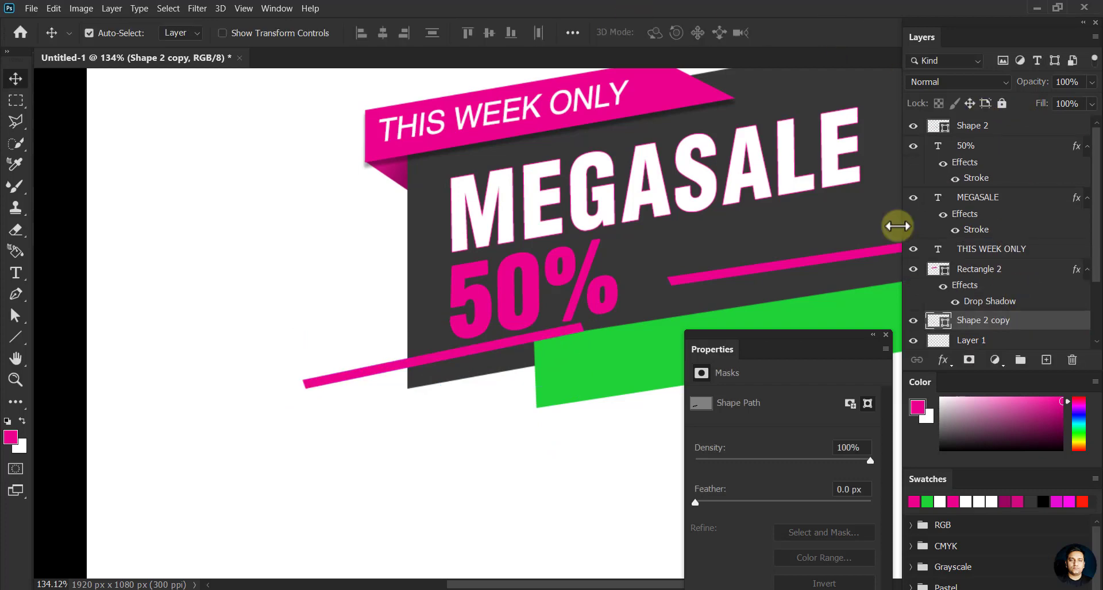
left_click_drag(343, 388, 339, 402)
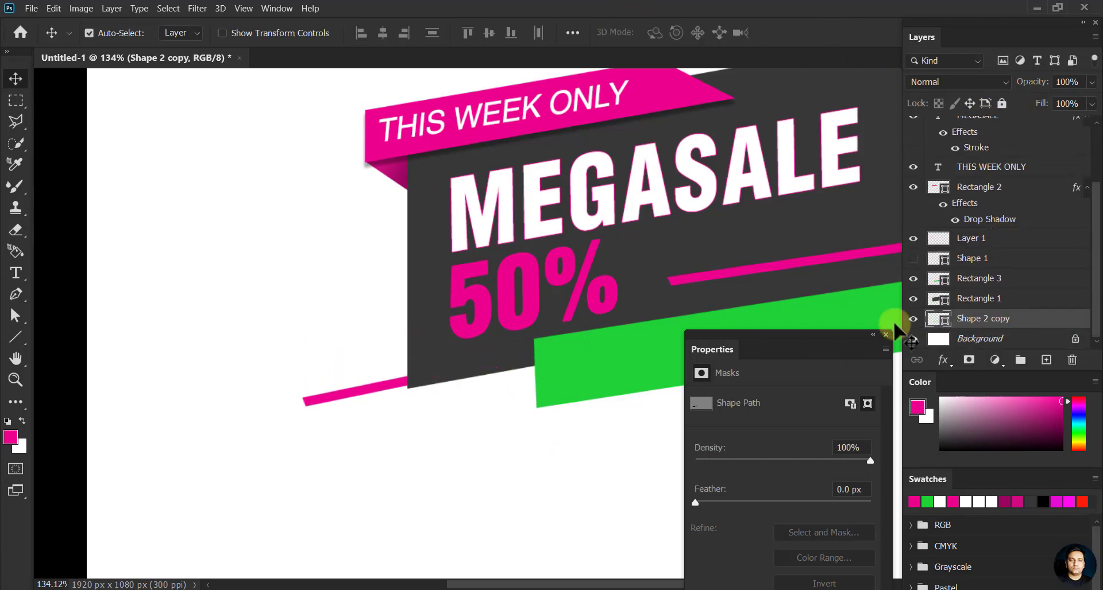
left_click_drag(977, 319, 950, 233)
- Tuck the short pink copy partly behind the dark panel's lower-left edge
left_click(463, 370)
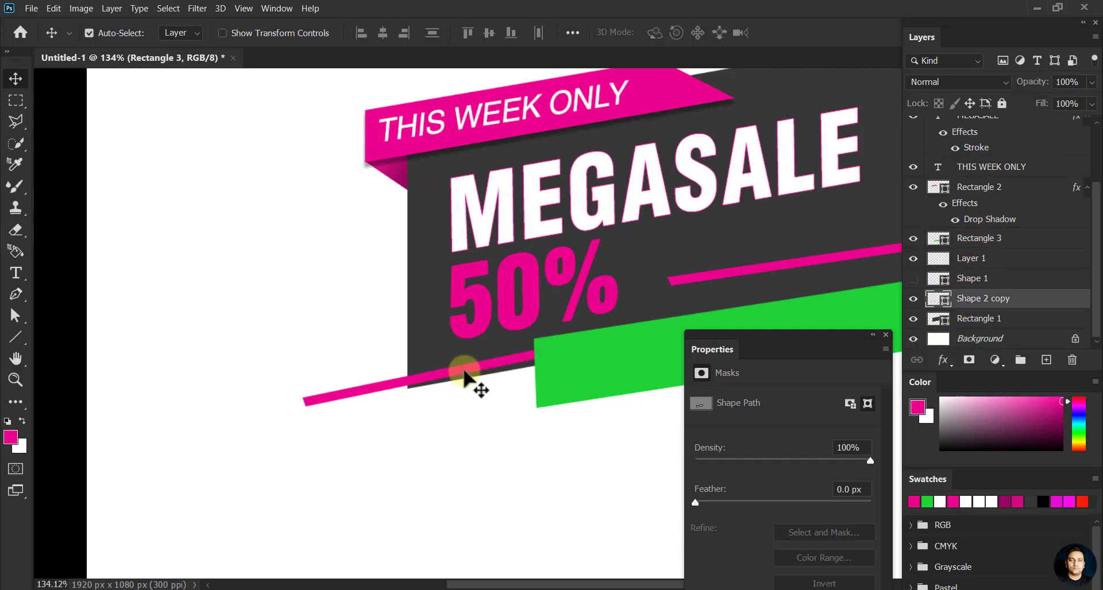
key("ctrl+t")
left_click_drag(308, 468, 305, 472)
left_click(776, 32)
left_click_drag(402, 381, 456, 364)
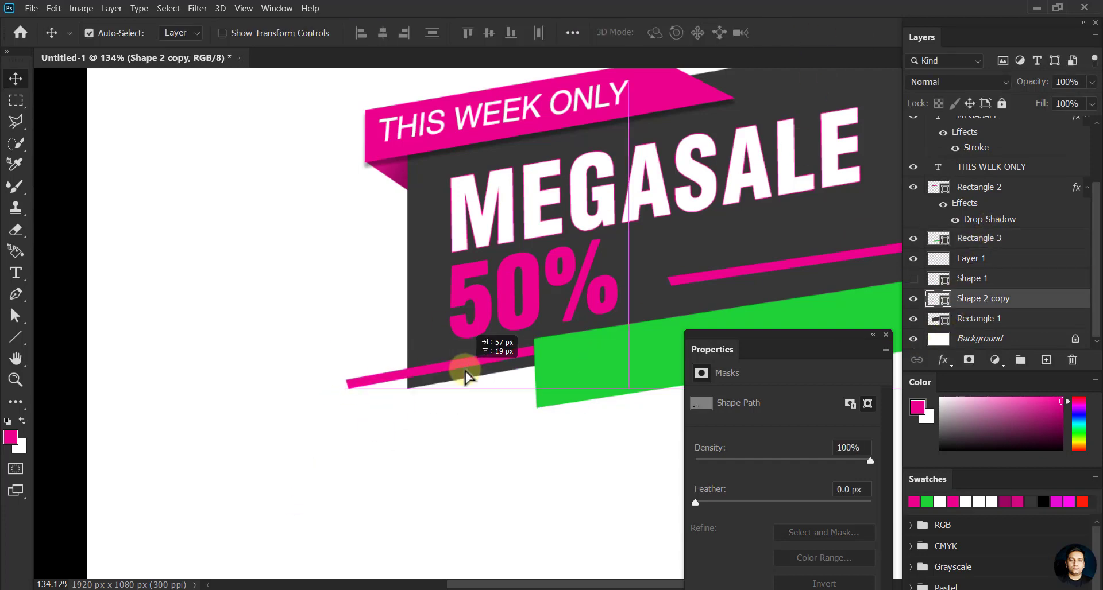
left_click(502, 391)
mouse_move(502, 390)
left_mouse_down()
mouse_move(298, 379)
mouse_move(305, 393)
left_mouse_up()
left_click(689, 310)
- Tilt the long pink line right of 50% slightly more
key("ctrl+t")
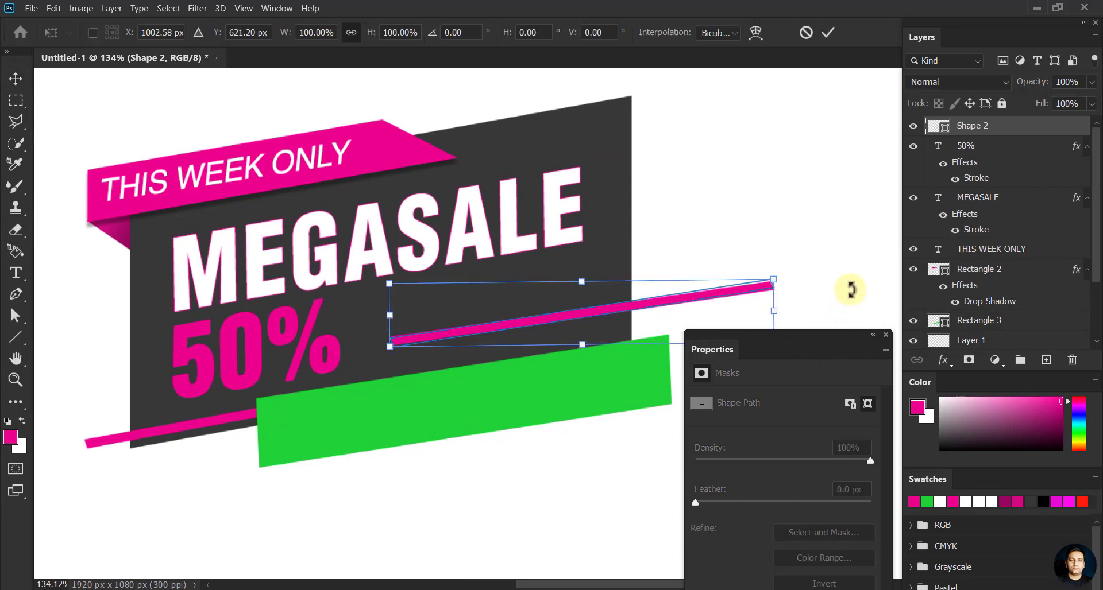
left_click_drag(848, 357, 854, 285)
left_click(827, 33)
- Place a thinner, shorter, steeper copy of the pink line above the panel's top
left_click_drag(552, 362, 596, 182)
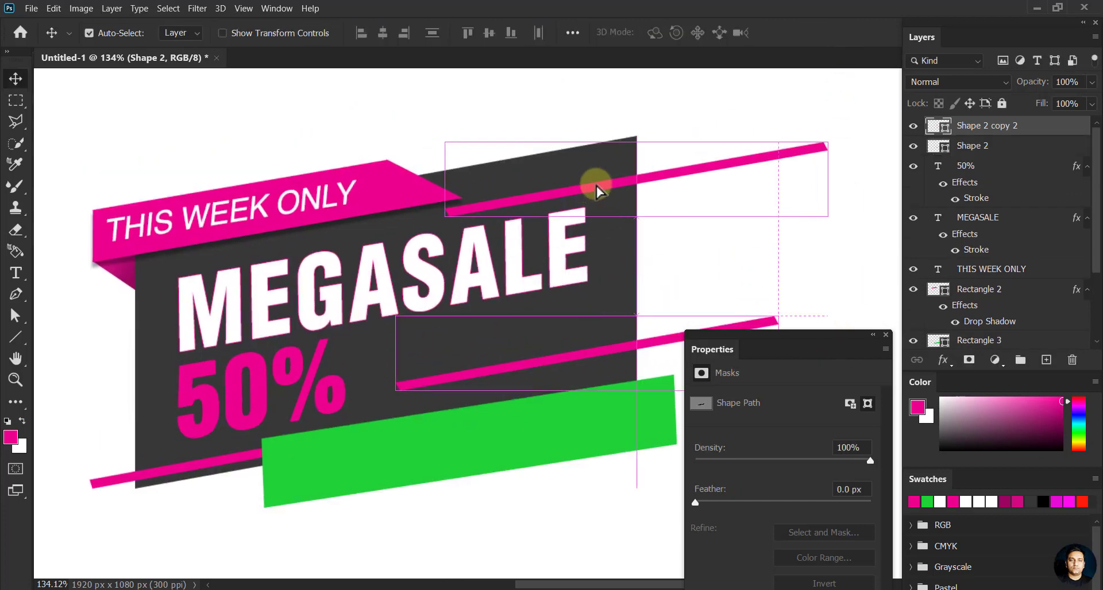
key("ctrl+t")
left_click_drag(635, 142, 665, 187)
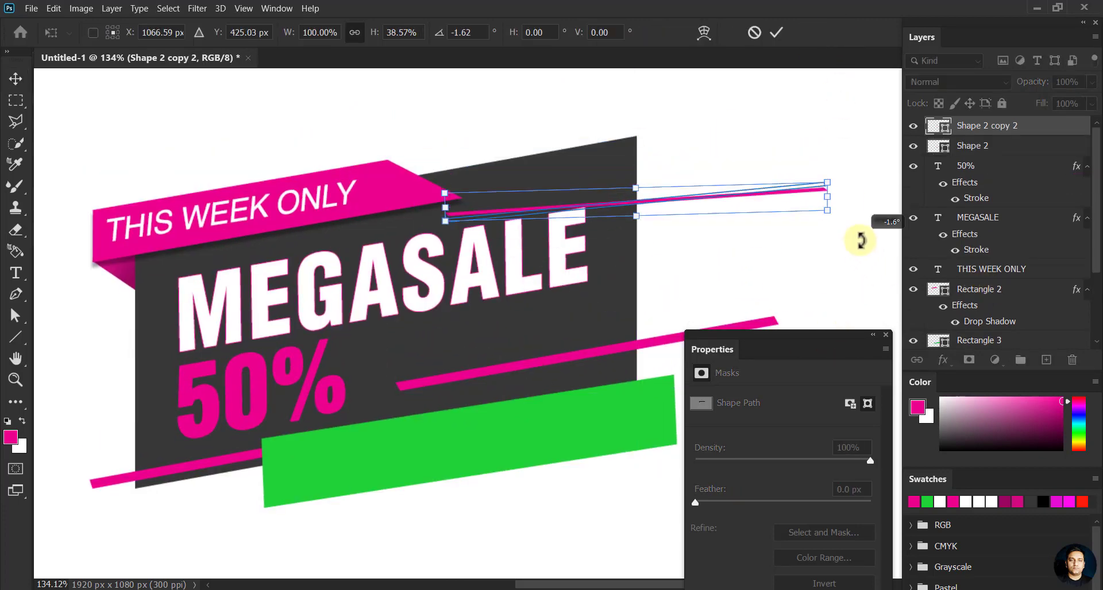
left_click_drag(859, 239, 856, 244)
left_click_drag(827, 182, 718, 216)
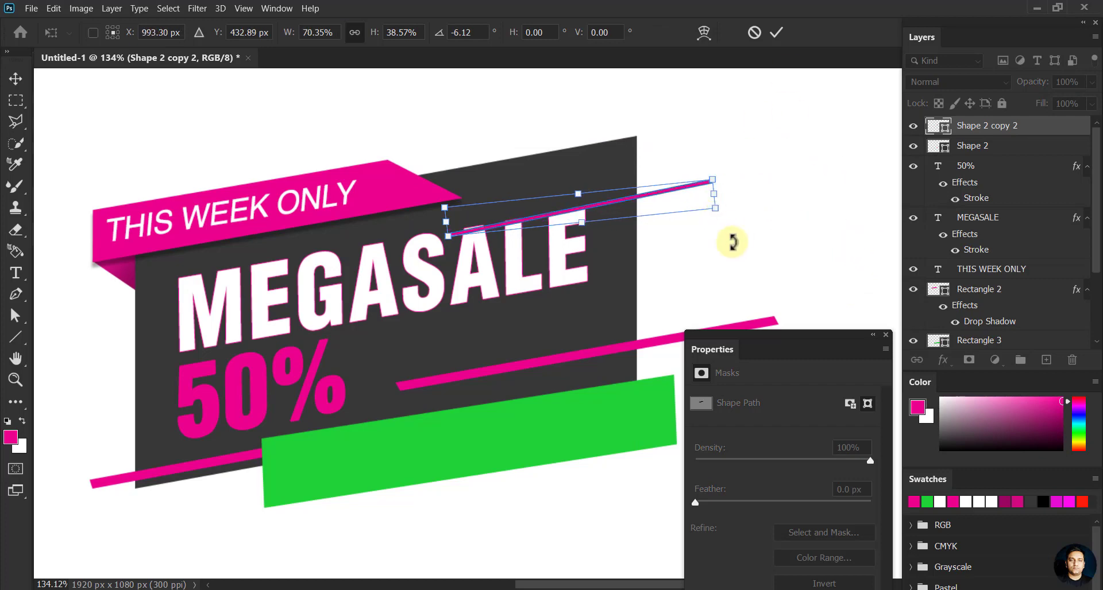
left_click(776, 32)
- Narrow the thin streak, tilt it to the banner's slant and place it above the corner
mouse_move(637, 201)
left_mouse_down()
mouse_move(695, 168)
mouse_move(645, 203)
left_mouse_up()
key("ctrl+t")
left_click_drag(705, 197, 702, 219)
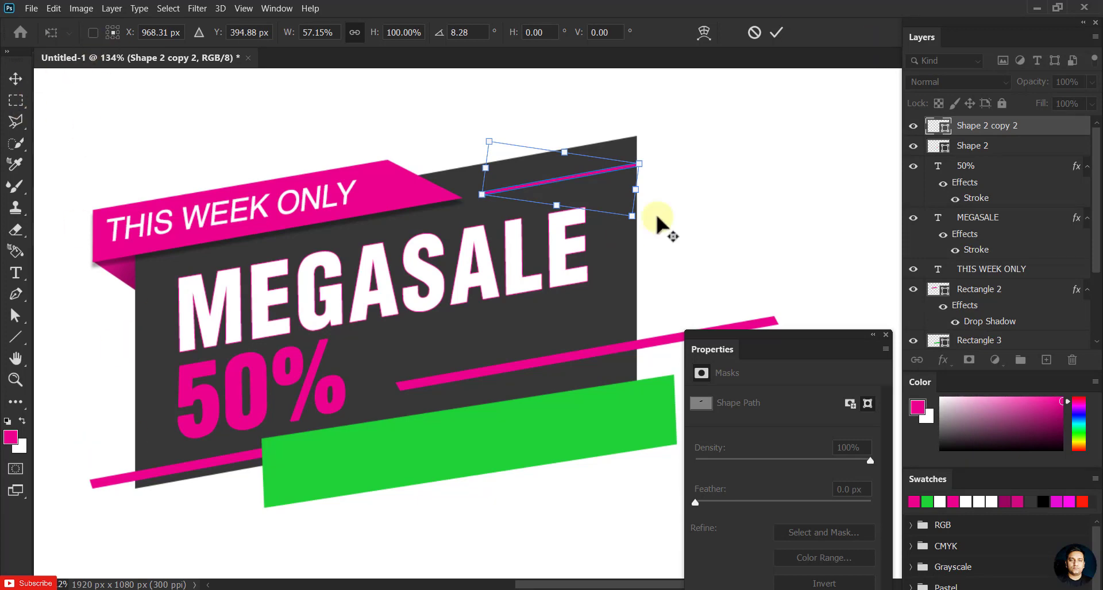
scroll(658, 218, "up", 3)
scroll(608, 254, "up", 2)
left_click_drag(608, 226, 775, 188)
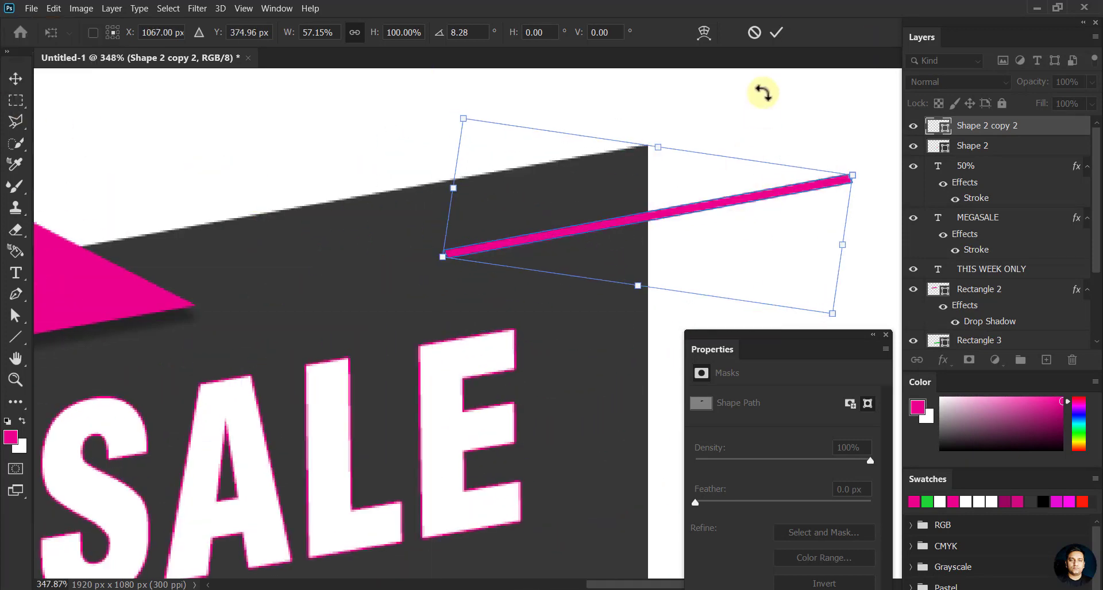
key("Return")
- Add a higher copy of the streak shrunk to about 75%, positioned along the panel's top
scroll(682, 261, "up", 3)
left_click_drag(649, 295, 687, 209)
key("ctrl+t")
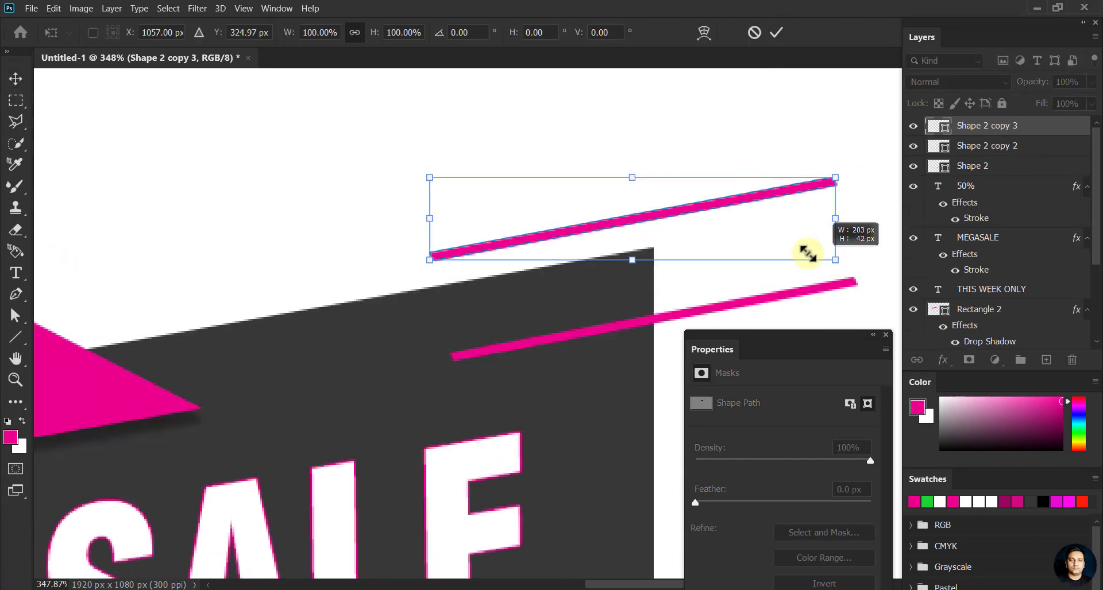
left_click_drag(807, 253, 713, 239)
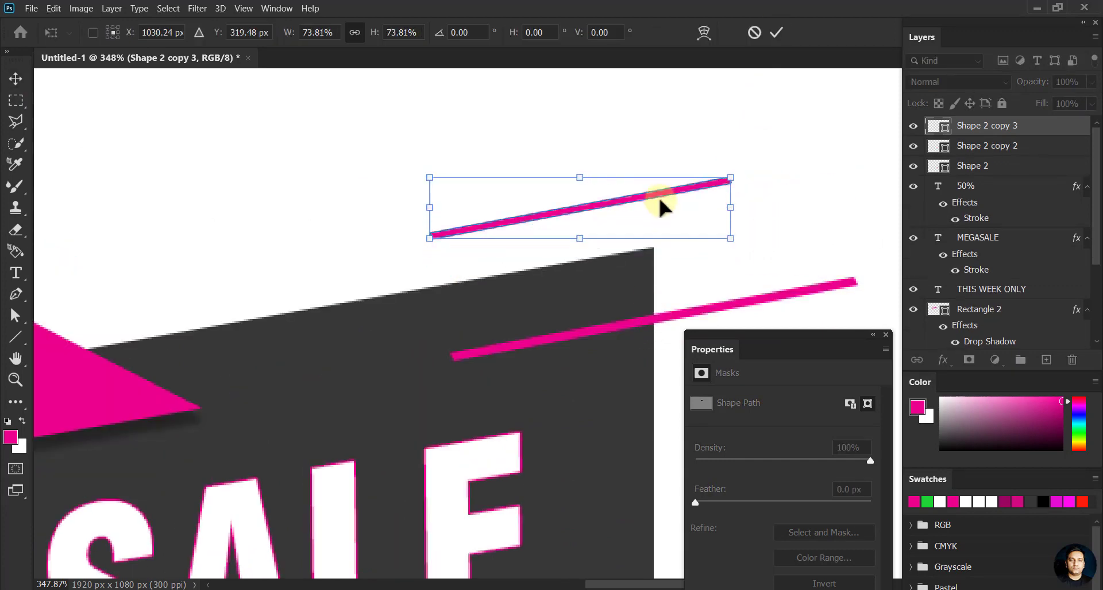
left_click(770, 35)
left_click_drag(529, 203, 603, 221)
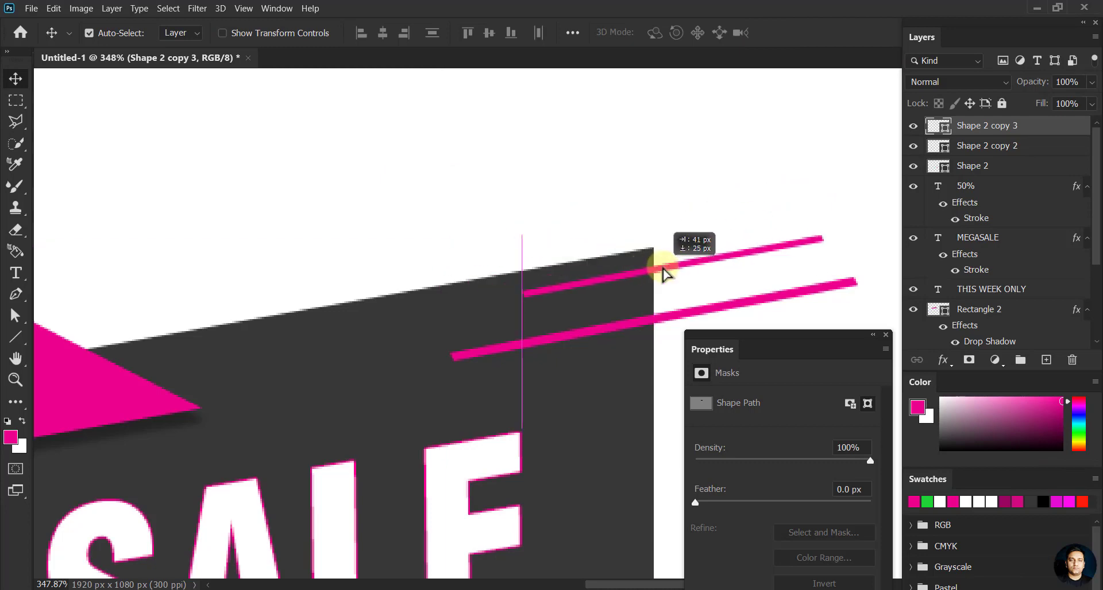
left_click_drag(503, 232, 353, 258)
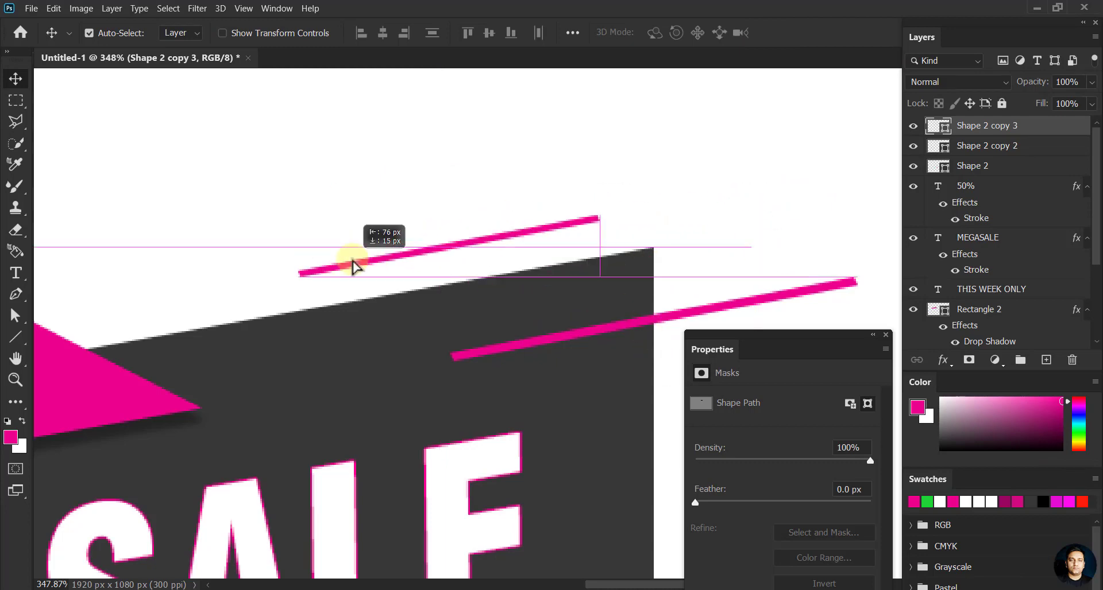
scroll(546, 222, "down", 3)
left_click_drag(488, 244, 403, 208)
- Add a lengthened middle streak between the others, load its outline and add a new layer
left_click_drag(632, 275, 603, 226)
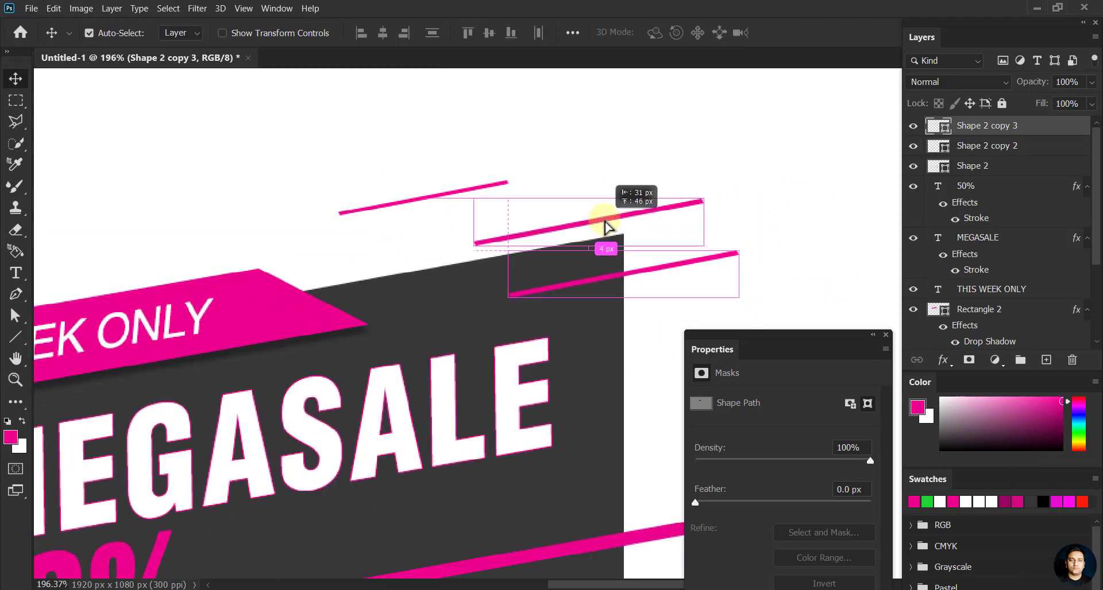
key("ctrl+t")
left_click_drag(690, 246, 739, 254)
left_click(776, 33)
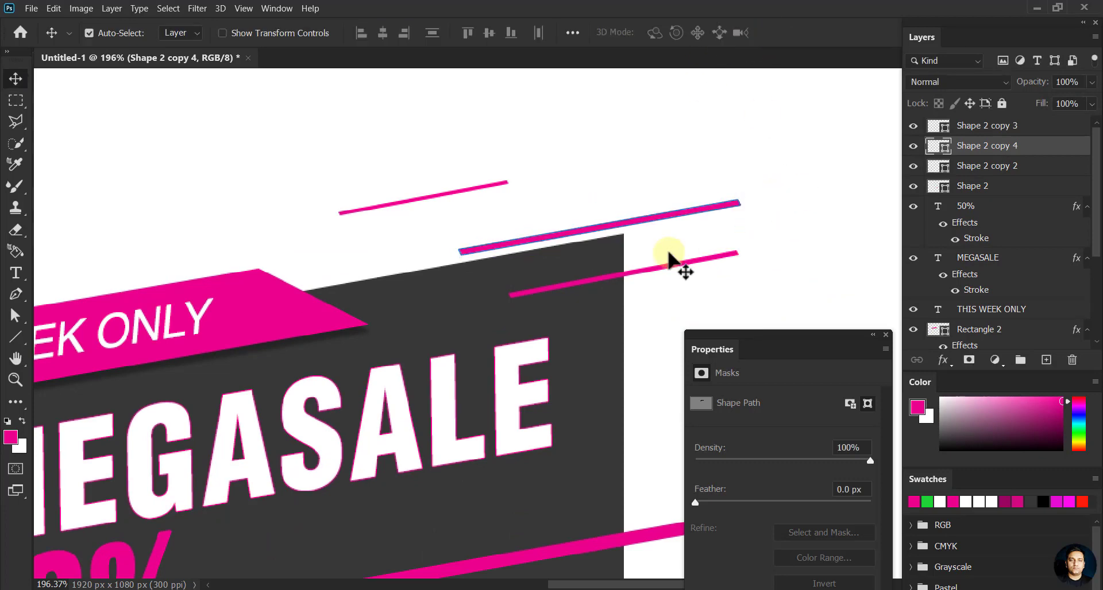
key("shift+Left")
key("shift+Left")
key("shift+Left")
left_click(938, 146, "ctrl")
left_click(1046, 360)
- Fill the middle streak selection on Layer 2 with green #1dd235 and deselect
scroll(425, 241, "down", 2)
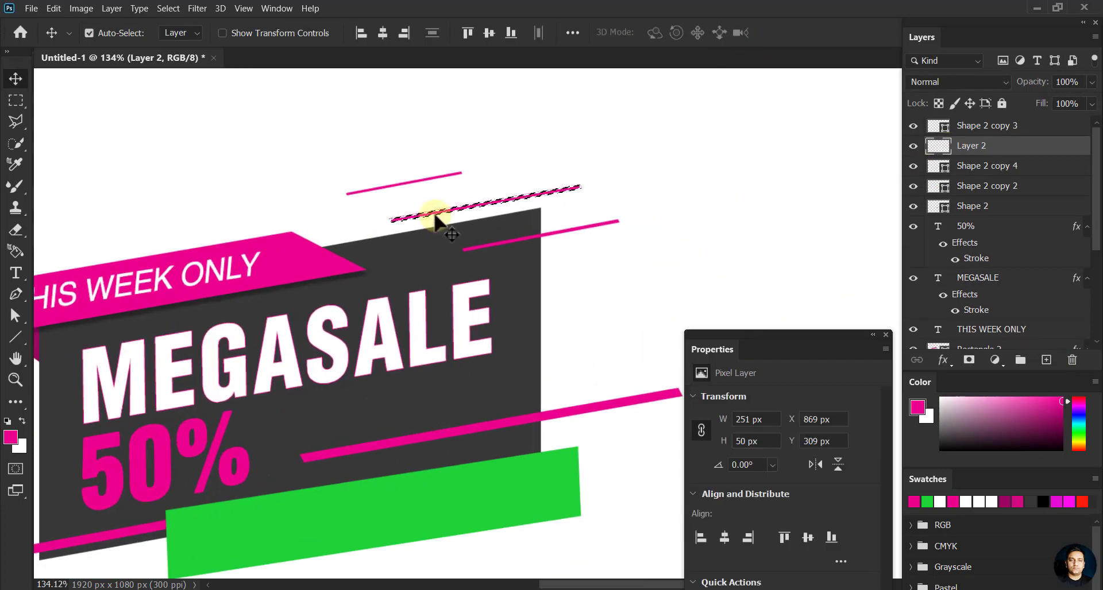
left_click(10, 438)
left_click(517, 488)
left_click(405, 333)
key("v")
key("alt+BackSpace")
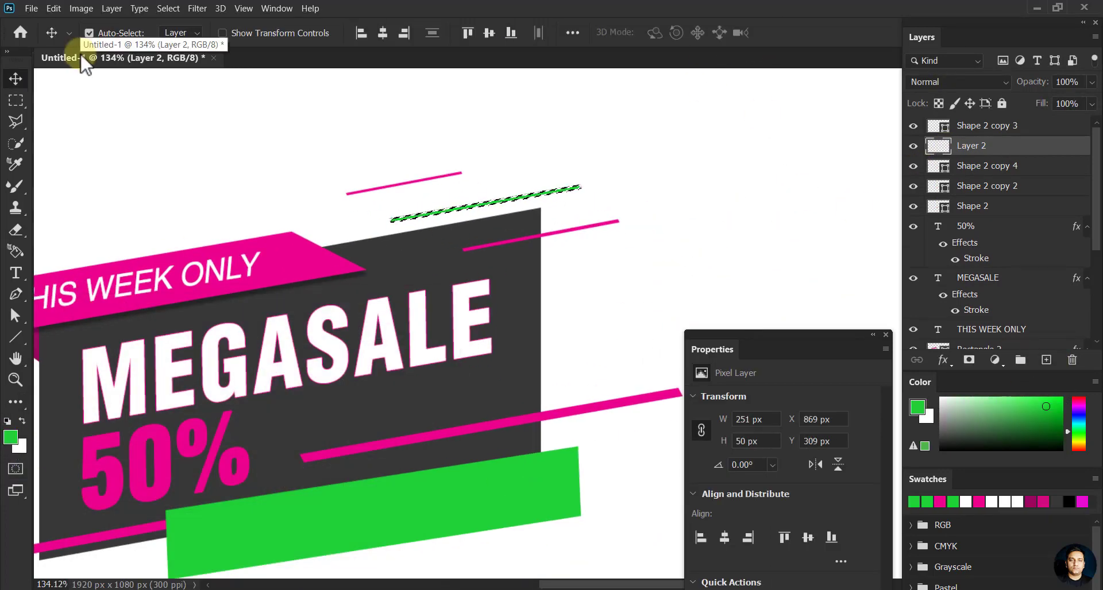
key("ctrl+d")
- Hide the original magenta middle line (Shape 2 copy 4) and raise the top magenta streak
left_click(911, 171)
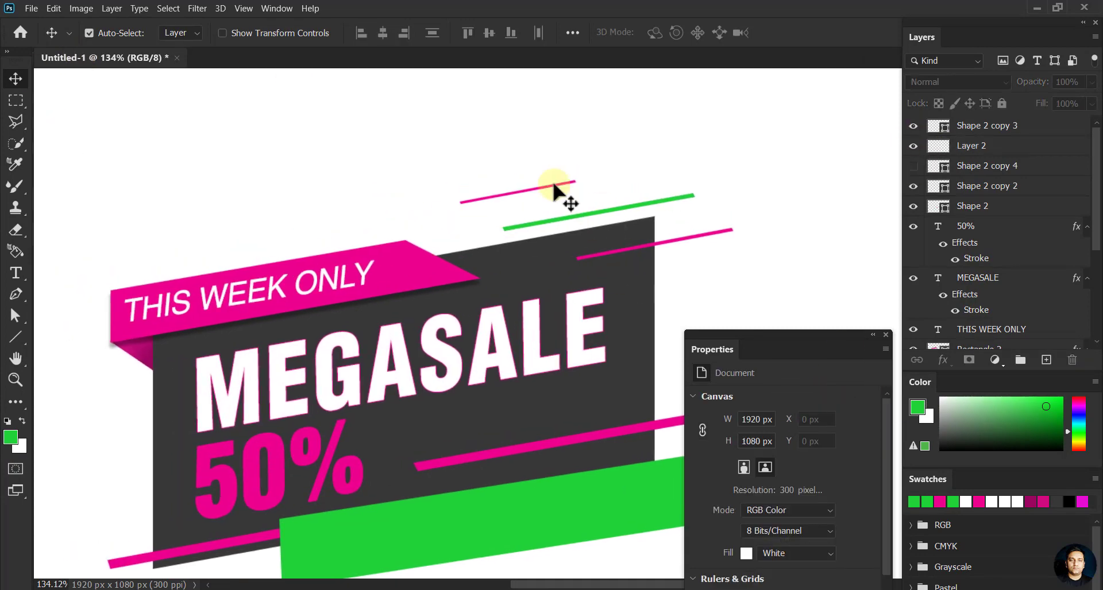
mouse_move(561, 192)
left_mouse_down()
mouse_move(508, 217)
mouse_move(531, 194)
left_mouse_up()
left_click(755, 89, "ctrl")
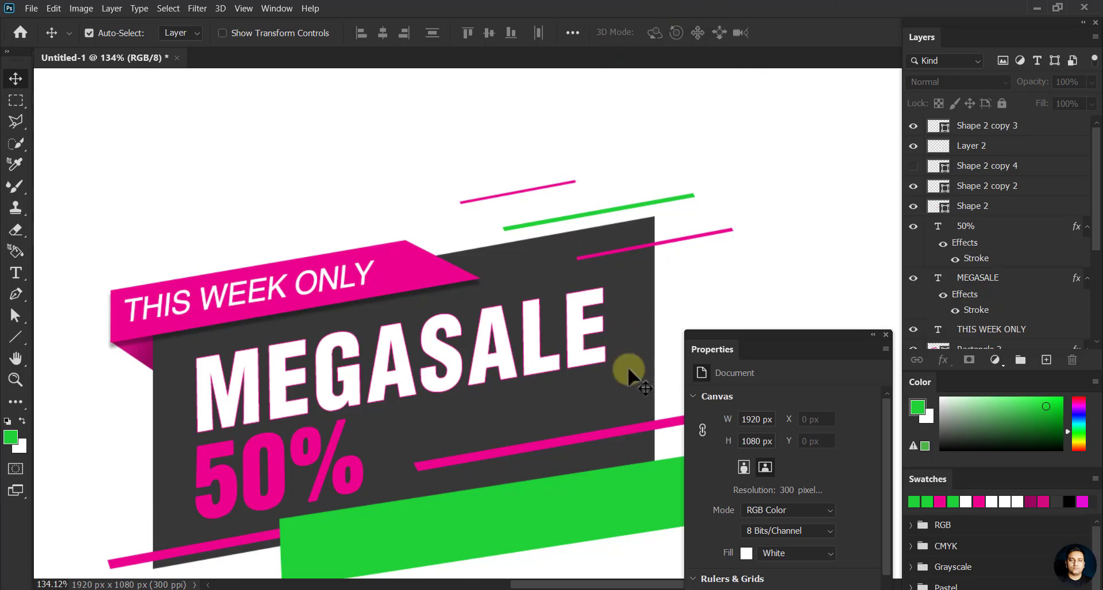
- Add a long green streak copy and a shrunken, tilted green dash at the banner's lower left
mouse_move(627, 376)
left_mouse_down()
mouse_move(625, 190)
mouse_move(180, 413)
left_mouse_up()
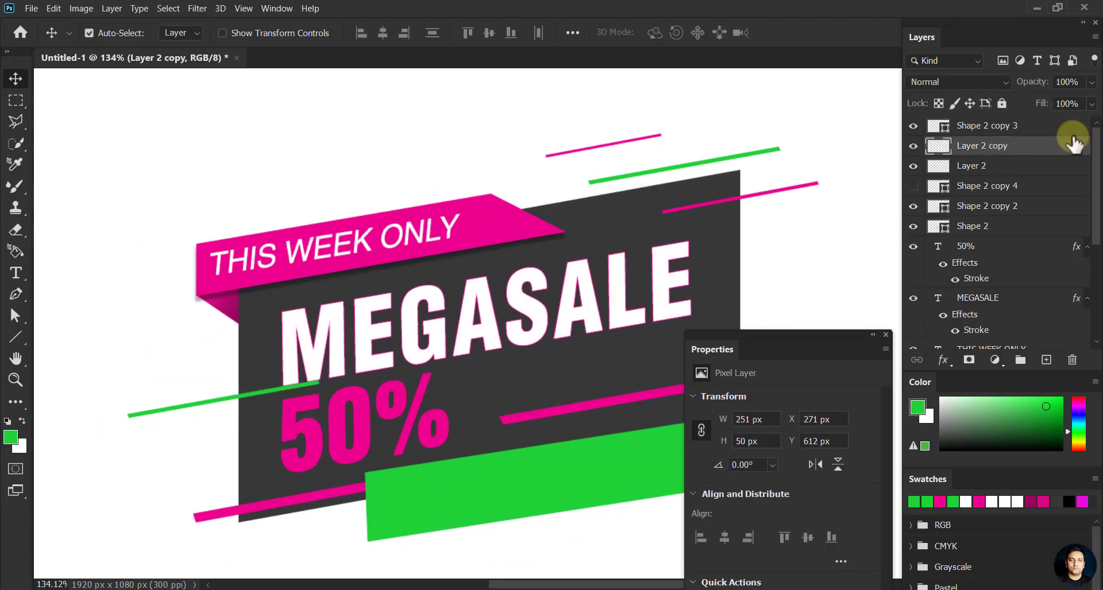
mouse_move(977, 145)
left_mouse_down()
mouse_move(996, 321)
mouse_move(1013, 316)
mouse_move(1016, 328)
left_mouse_up()
left_click_drag(191, 412, 99, 454)
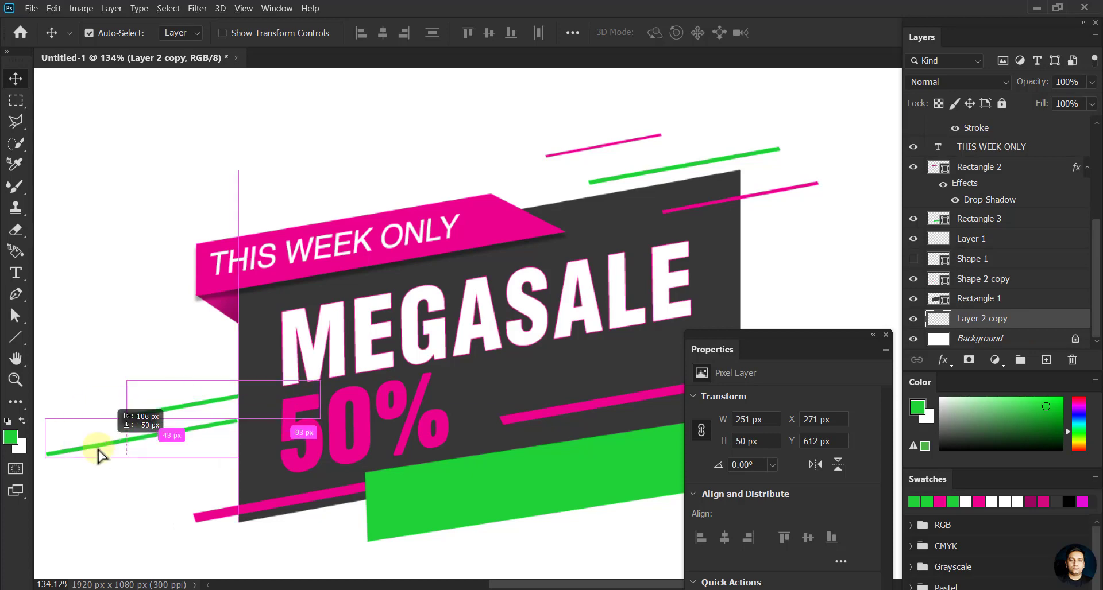
key("ctrl+t")
mouse_move(381, 455)
left_mouse_down()
mouse_move(366, 463)
mouse_move(322, 430)
mouse_move(328, 470)
mouse_move(303, 490)
left_mouse_up()
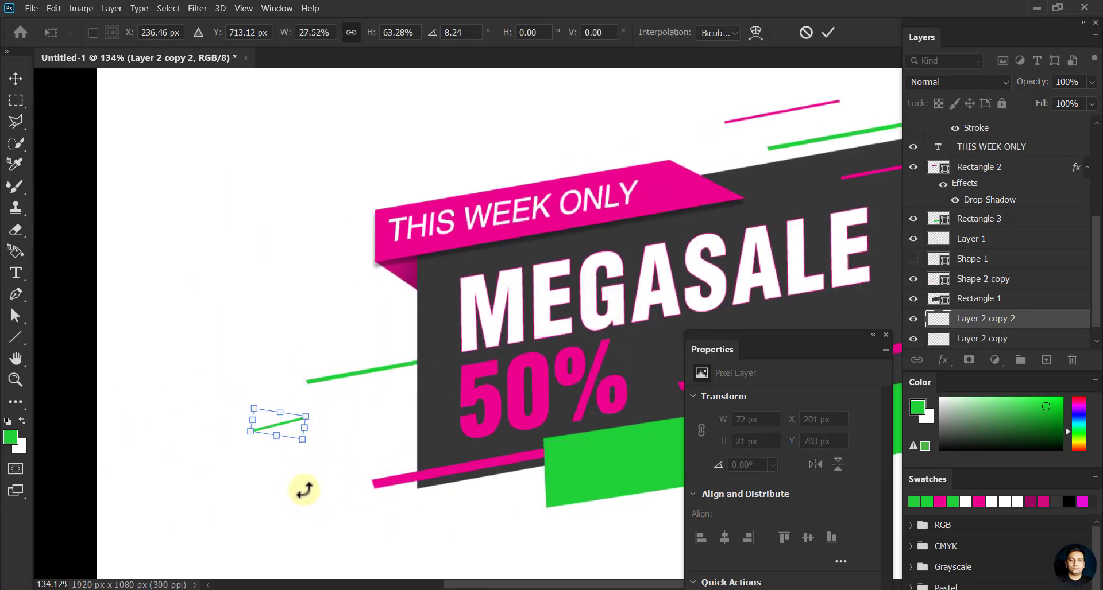
left_click(827, 35)
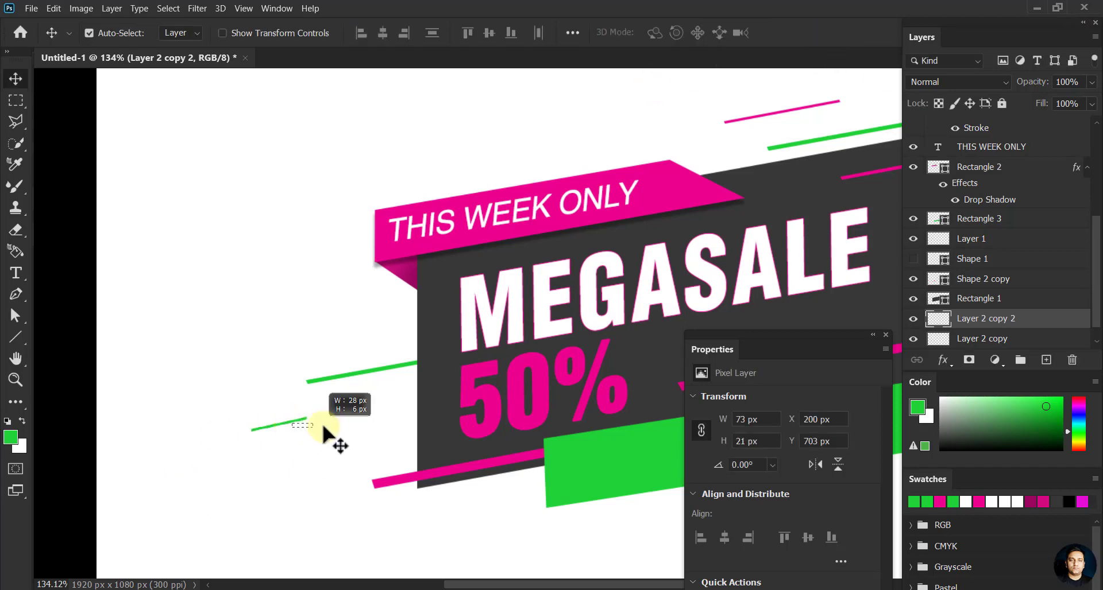
left_click_drag(293, 428, 339, 442)
- Pan the view over the banner and select the MEGASALE text layer
mouse_move(475, 388)
left_mouse_down()
mouse_move(421, 389)
mouse_move(493, 270)
mouse_move(517, 331)
left_mouse_up()
left_click_drag(310, 137, 379, 264)
left_click(414, 352)
- Skew the THIS WEEK ONLY text to follow the ribbon's slant
left_click(424, 263)
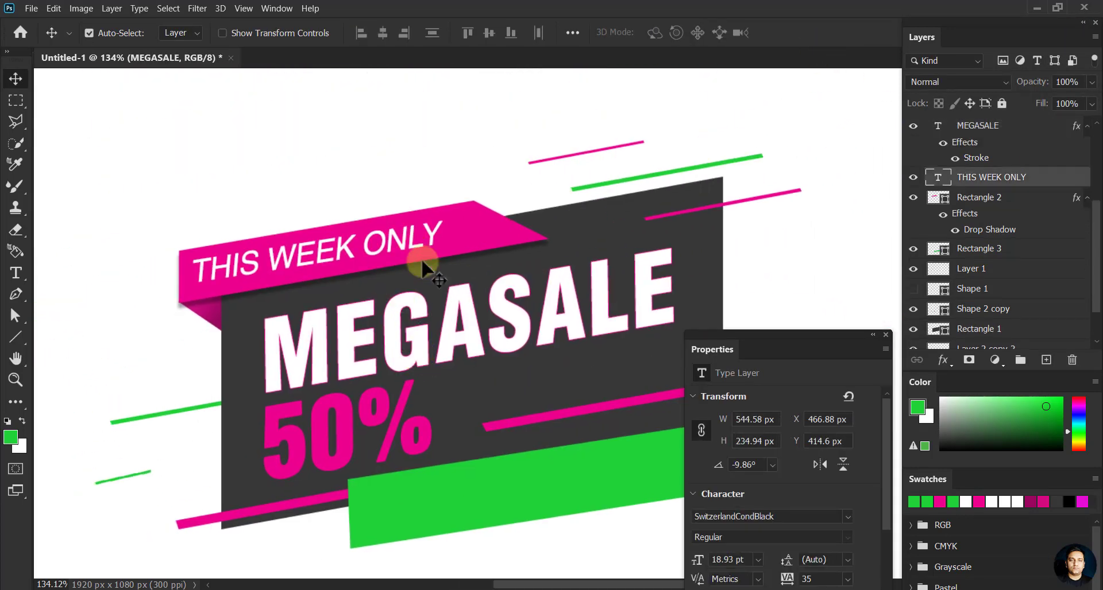
scroll(504, 283, "up", 2)
key("ctrl+t")
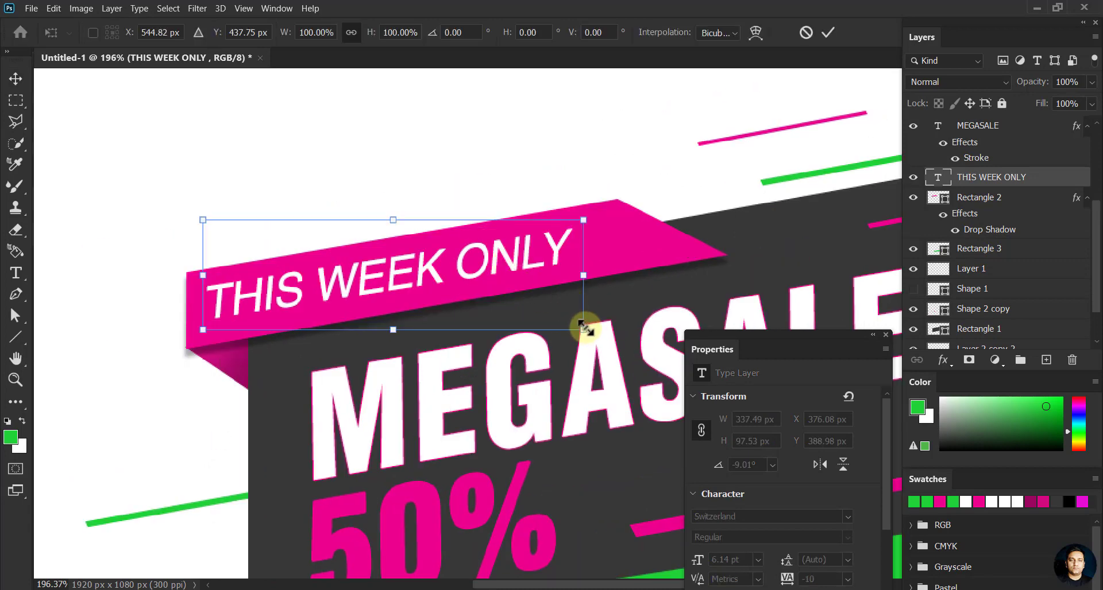
left_click_drag(586, 328, 593, 337)
left_click(806, 34)
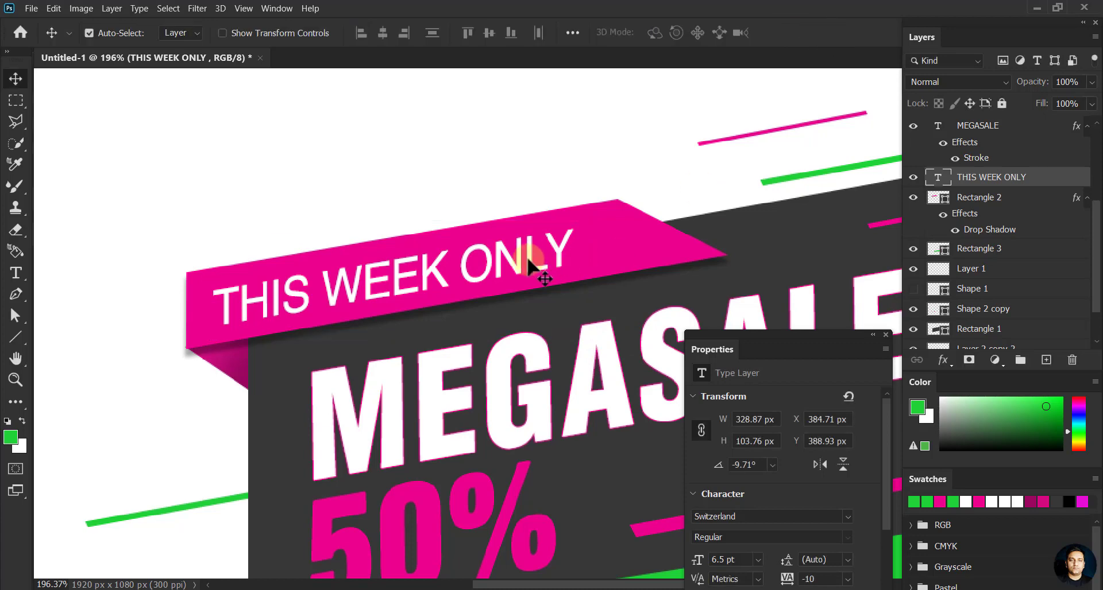
scroll(402, 241, "down", 5)
- Copy THIS WEEK ONLY onto the green bar and retype it as BEST OFFER
mouse_move(376, 244)
left_mouse_down()
mouse_move(494, 379)
mouse_move(484, 412)
left_mouse_up()
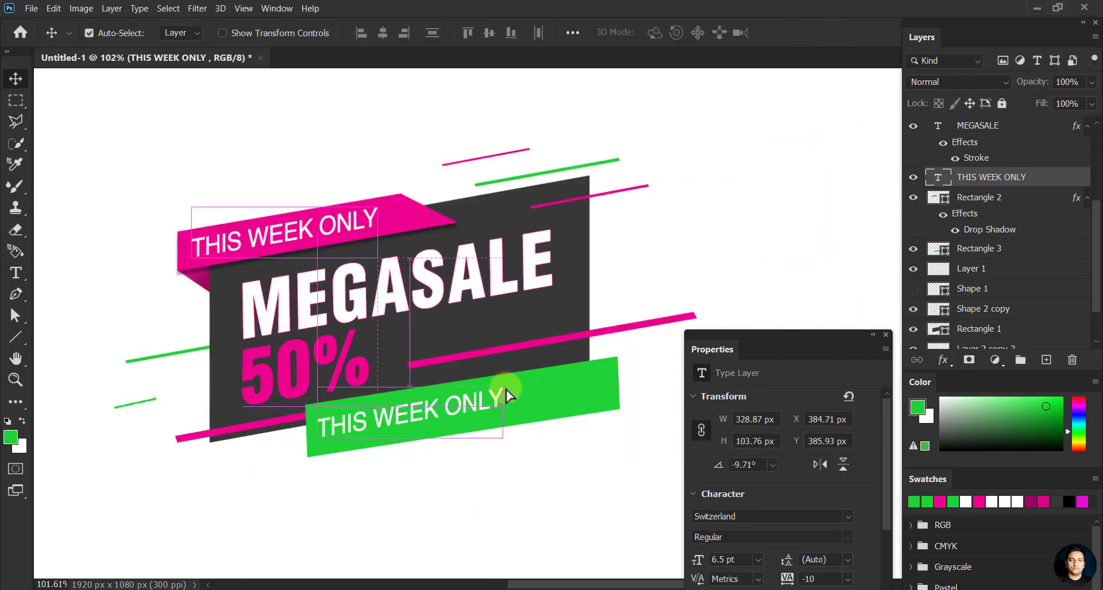
key("s")
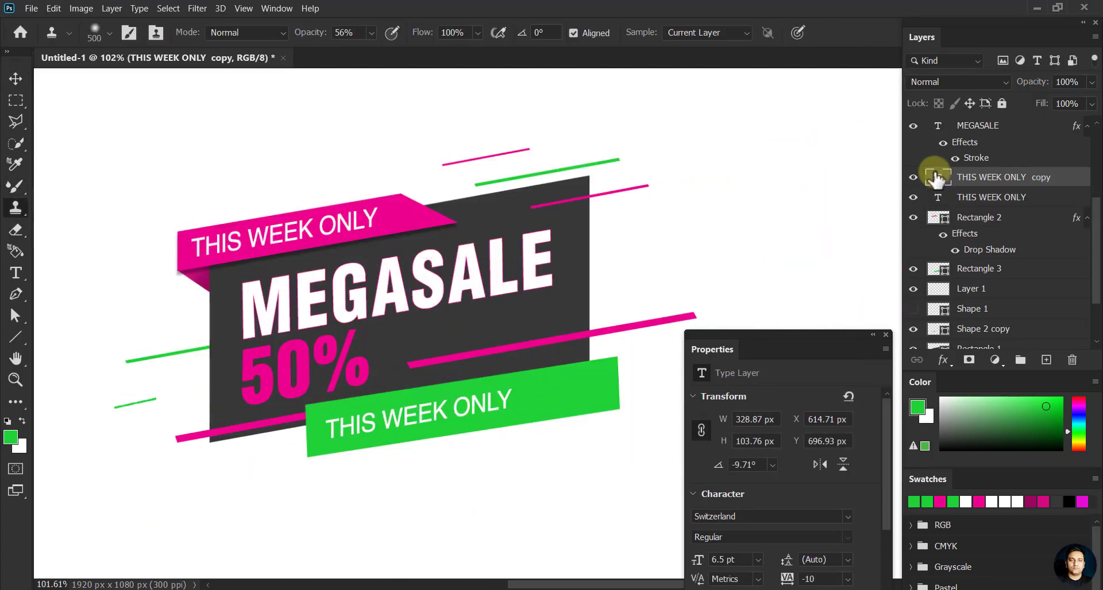
key("v")
key("t")
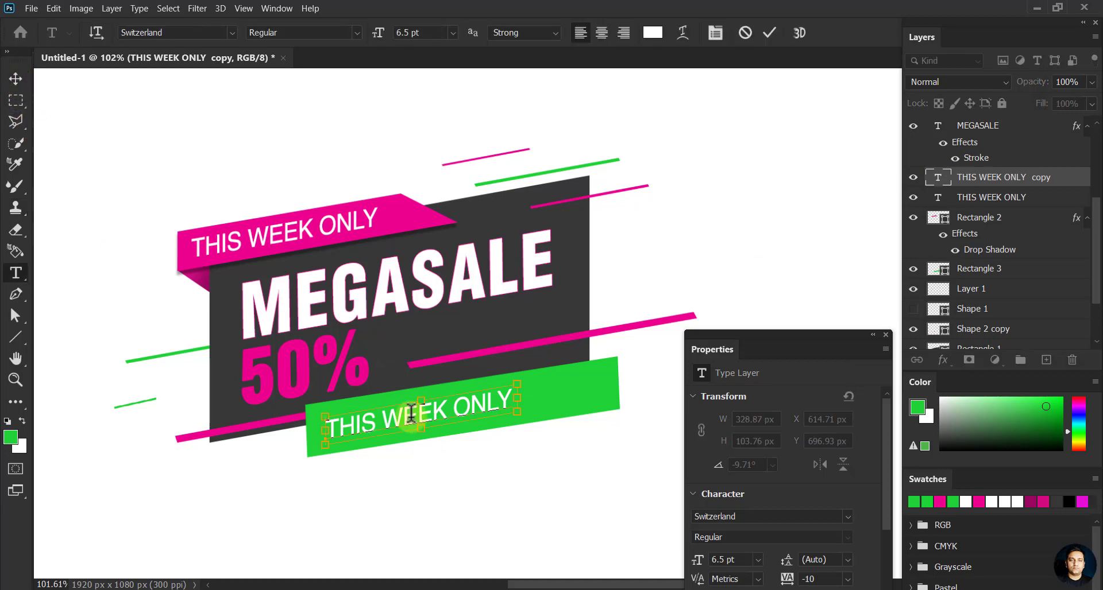
left_click(411, 413)
key("ctrl+a")
type("BES")
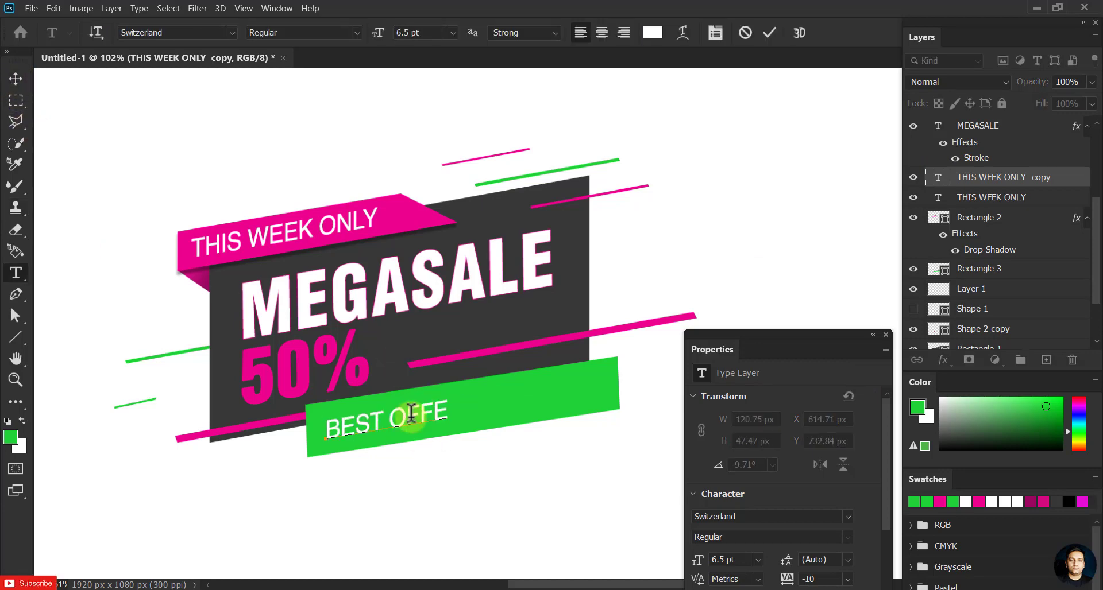
key("ctrl+Return")
- Scale up BEST OFFER and centre it on the green bar
key("ctrl+t")
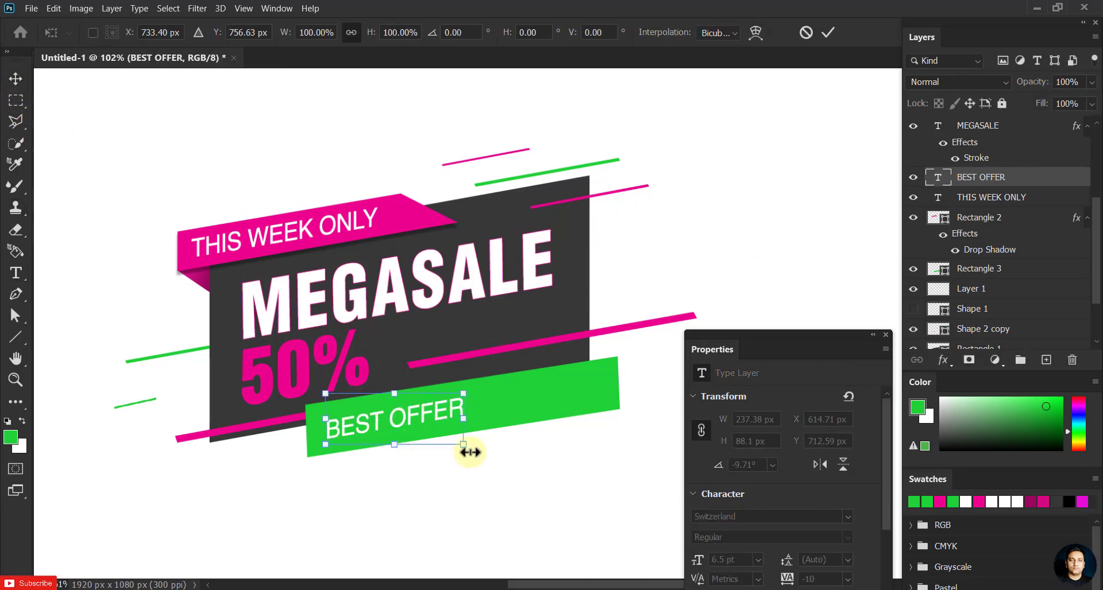
left_click_drag(464, 444, 586, 445)
left_click_drag(534, 423, 583, 399)
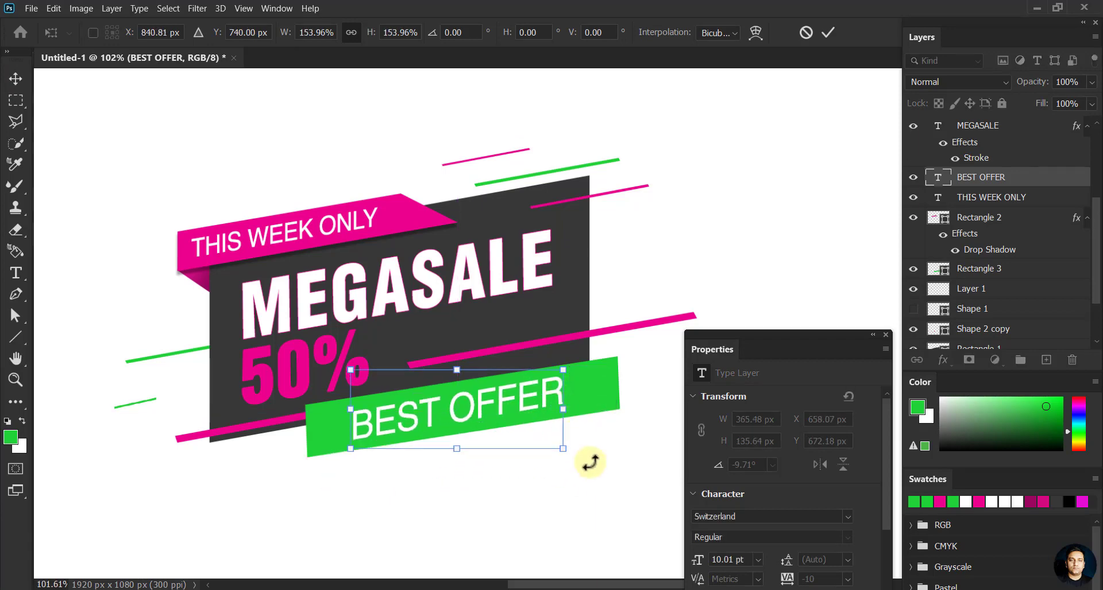
- Recolour the BEST OFFER text dark grey #383838
double_click(937, 177)
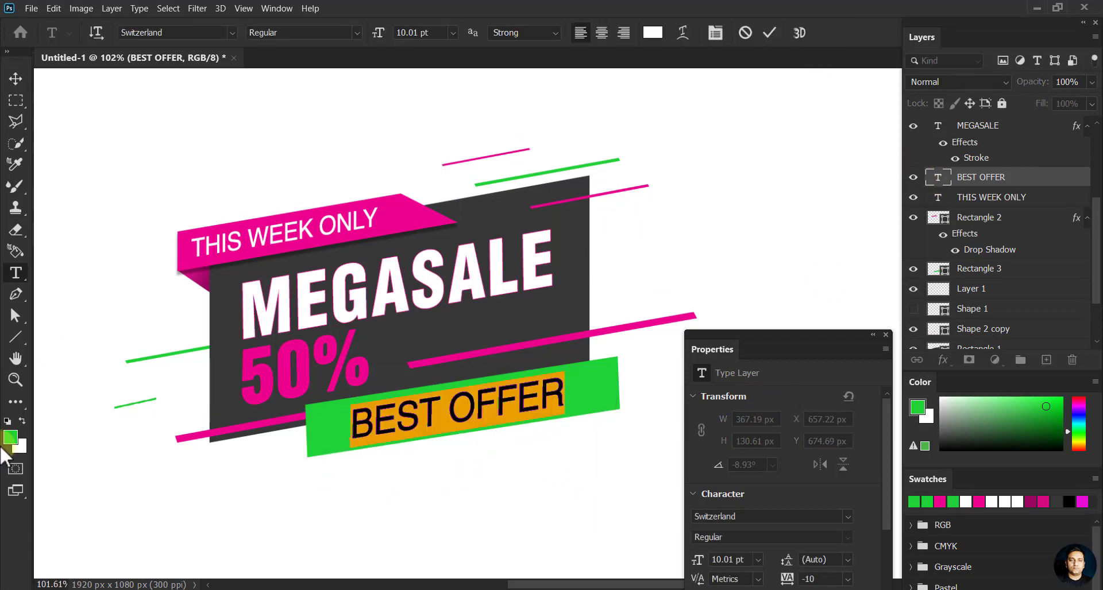
left_click(11, 438)
left_click(374, 325)
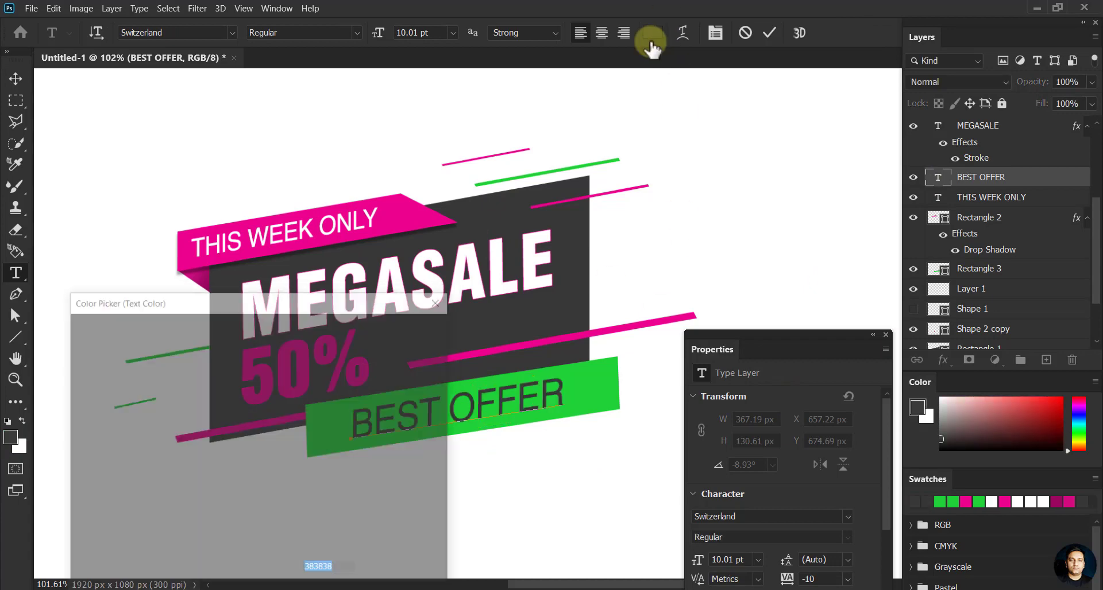
left_click(16, 78)
left_click(784, 250)
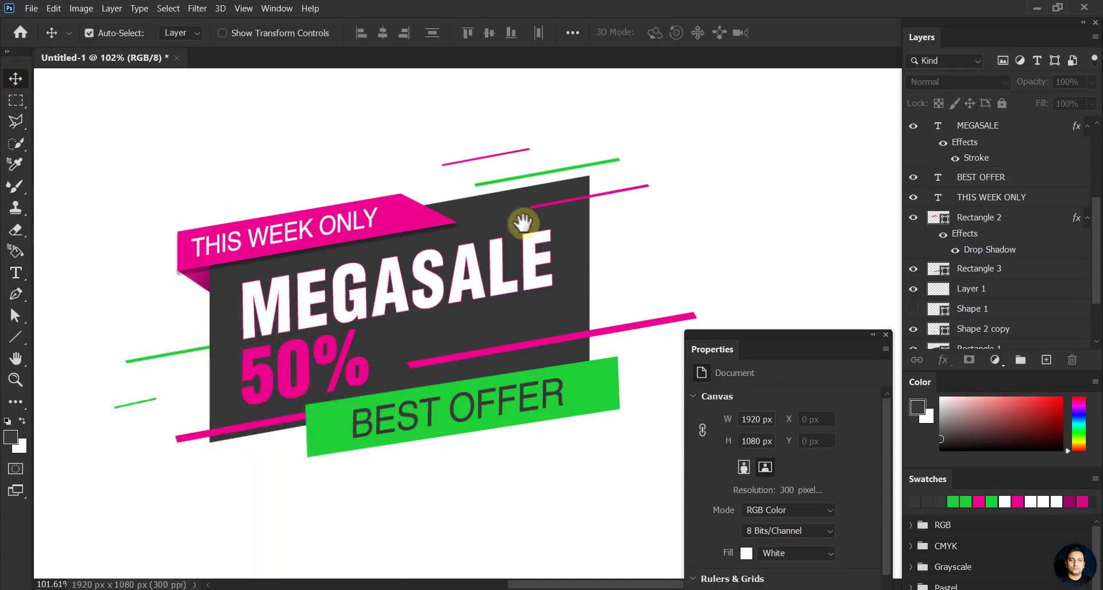
- Outline a Pen triangle under the green bar's left end and load it as a selection on new Layer 3
scroll(276, 347, "up", 3)
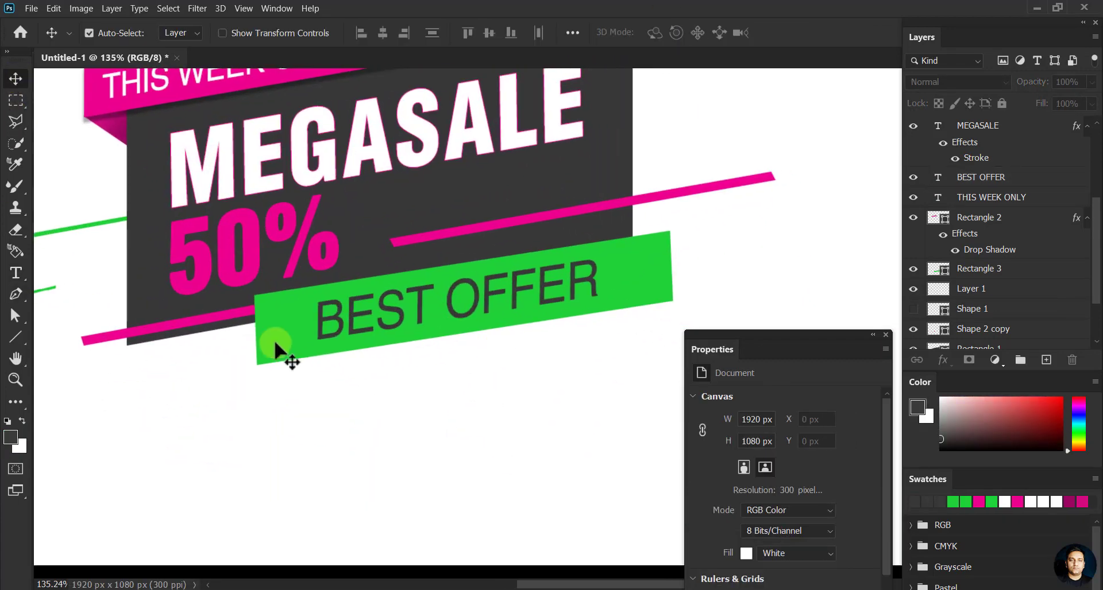
left_click(276, 348)
left_click(16, 294)
left_click(256, 365)
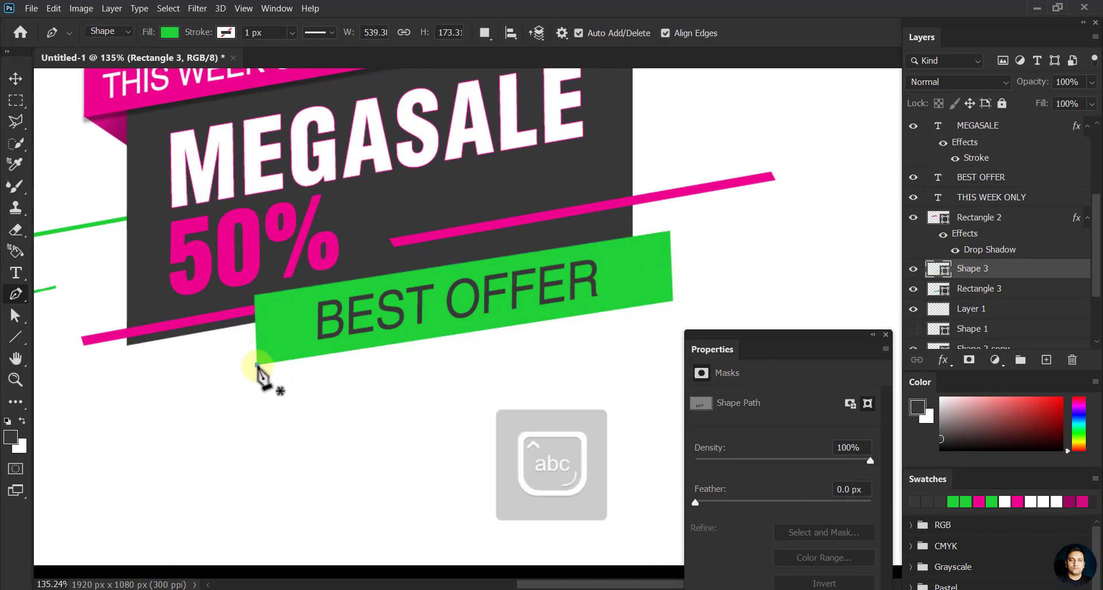
left_click(330, 355)
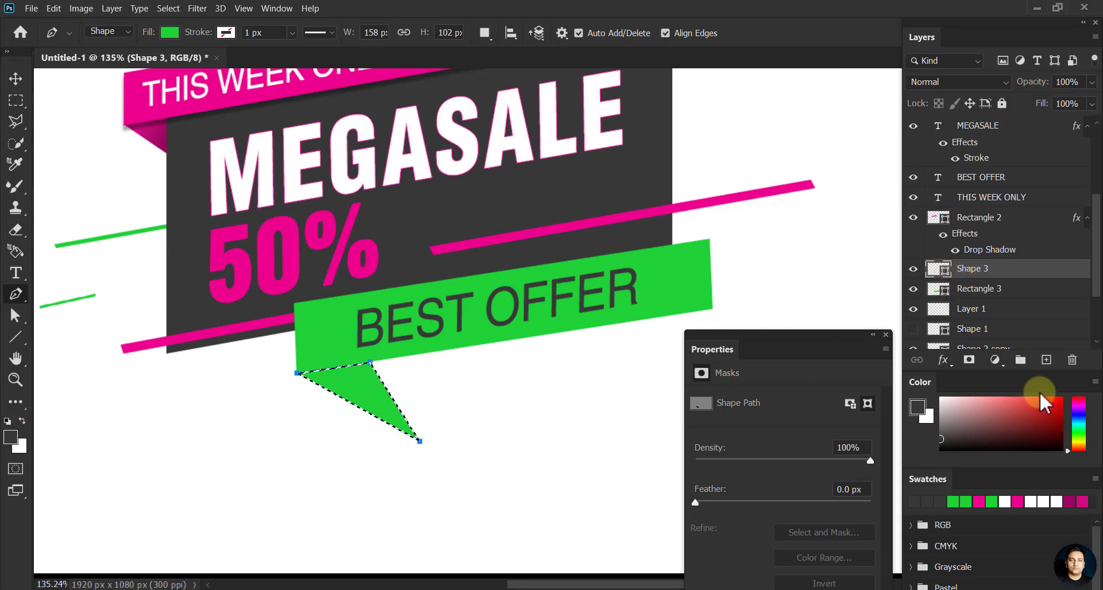
left_click(1046, 361)
left_click(928, 294, "ctrl")
key("g")
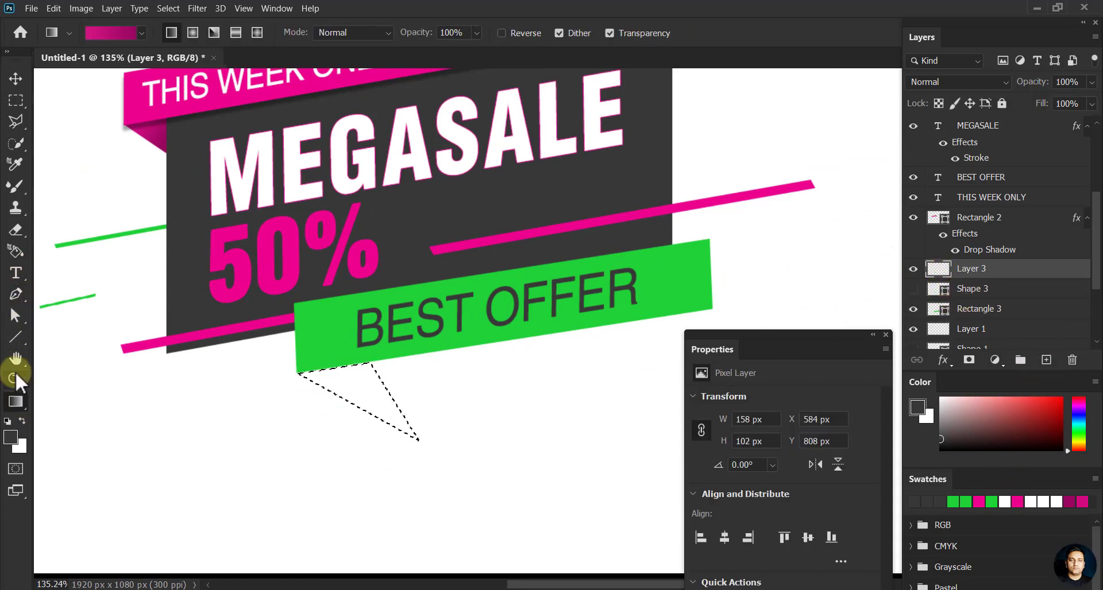
left_click(125, 29)
- Set the gradient's left stop to a bright green
scroll(699, 304, "down", 2)
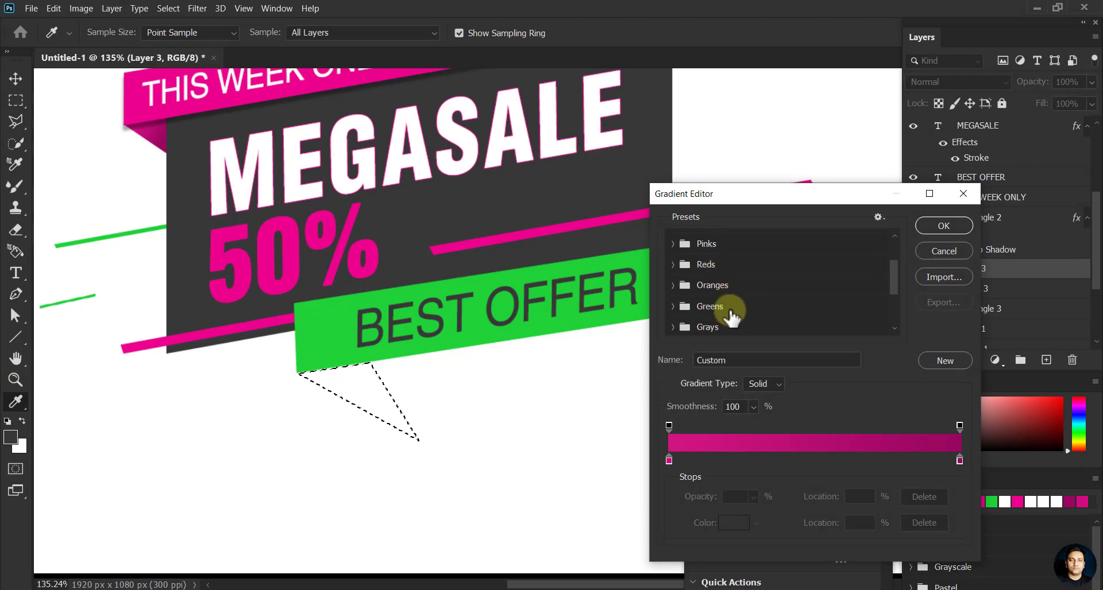
scroll(723, 315, "down", 2)
scroll(715, 319, "down", 1)
left_click(712, 318)
scroll(770, 310, "up", 3)
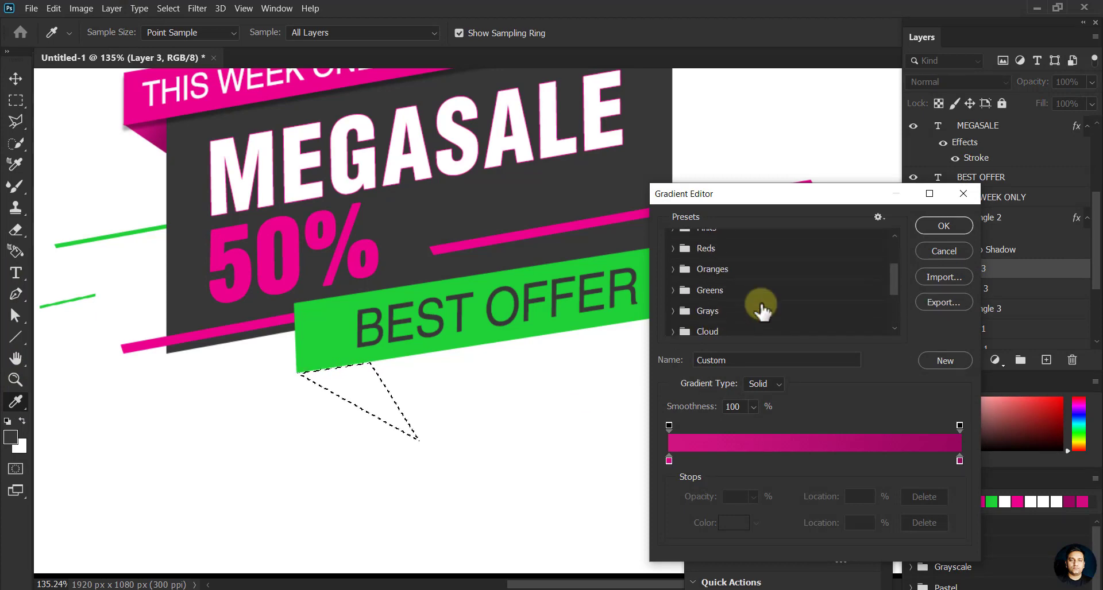
scroll(760, 308, "up", 1)
left_click(723, 531)
left_click(403, 328)
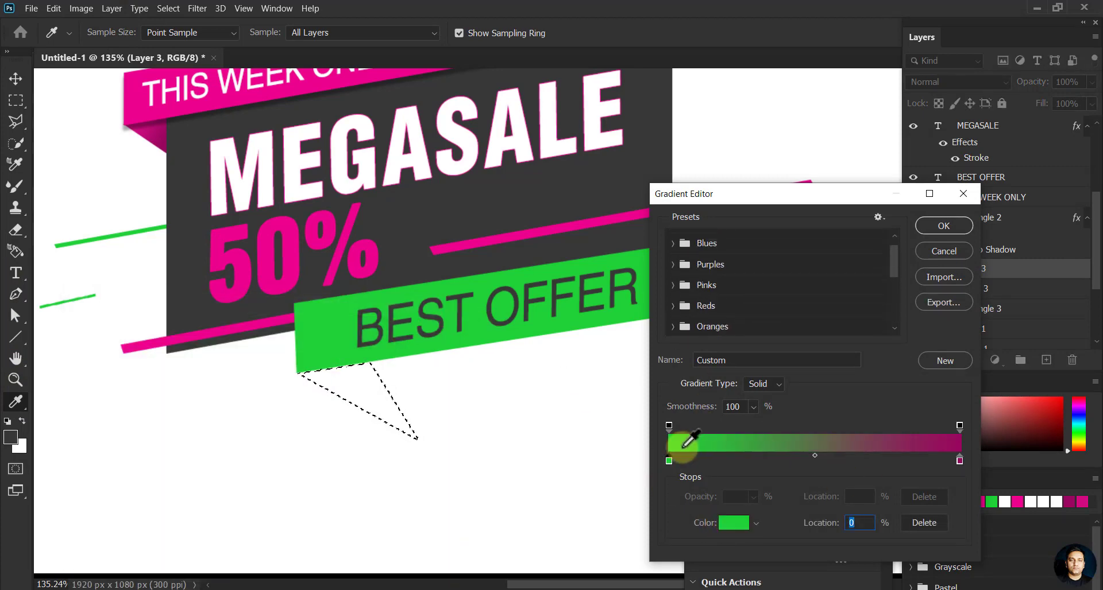
double_click(668, 460)
mouse_move(204, 387)
left_mouse_down()
mouse_move(244, 412)
mouse_move(226, 335)
left_mouse_up()
left_click(403, 327)
- Set the gradient's right stop to dark green and accept the gradient
left_click(960, 460)
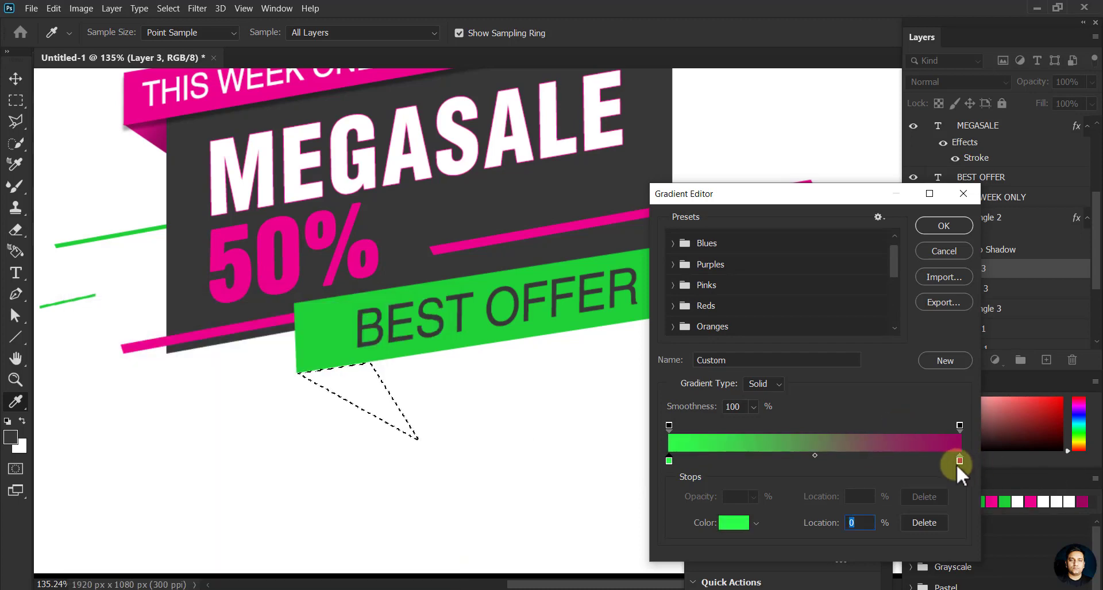
left_click(741, 528)
left_click(239, 423)
left_click(403, 328)
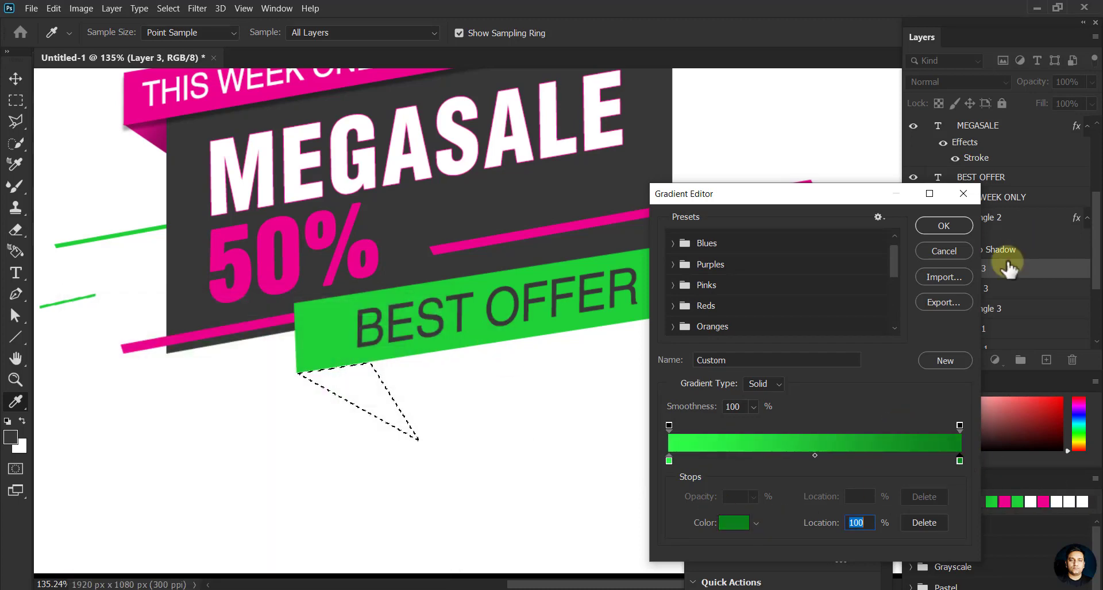
left_click(944, 226)
- Fill the triangle with the green gradient, dark at top-left, then deselect
left_click_drag(376, 413, 350, 421)
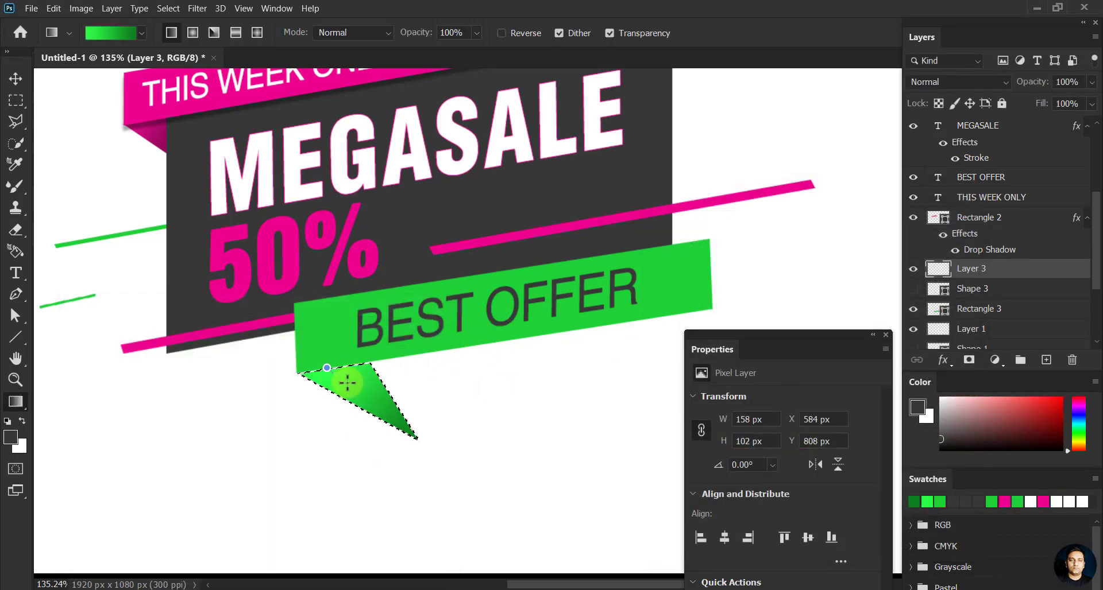
left_click_drag(368, 381, 388, 425)
left_click(168, 8)
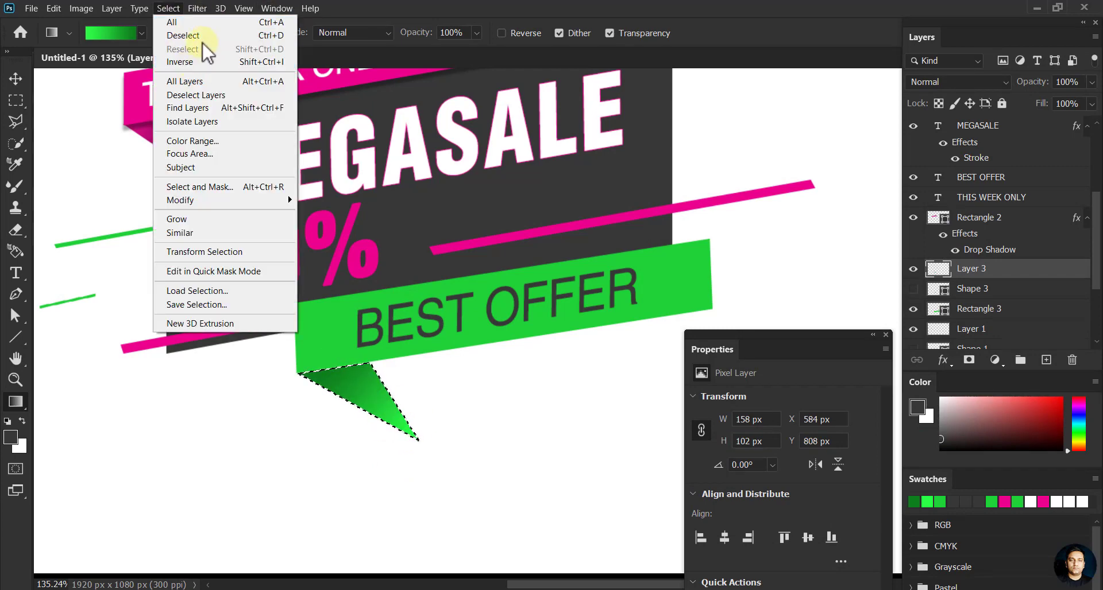
left_click(171, 34)
left_click(15, 78)
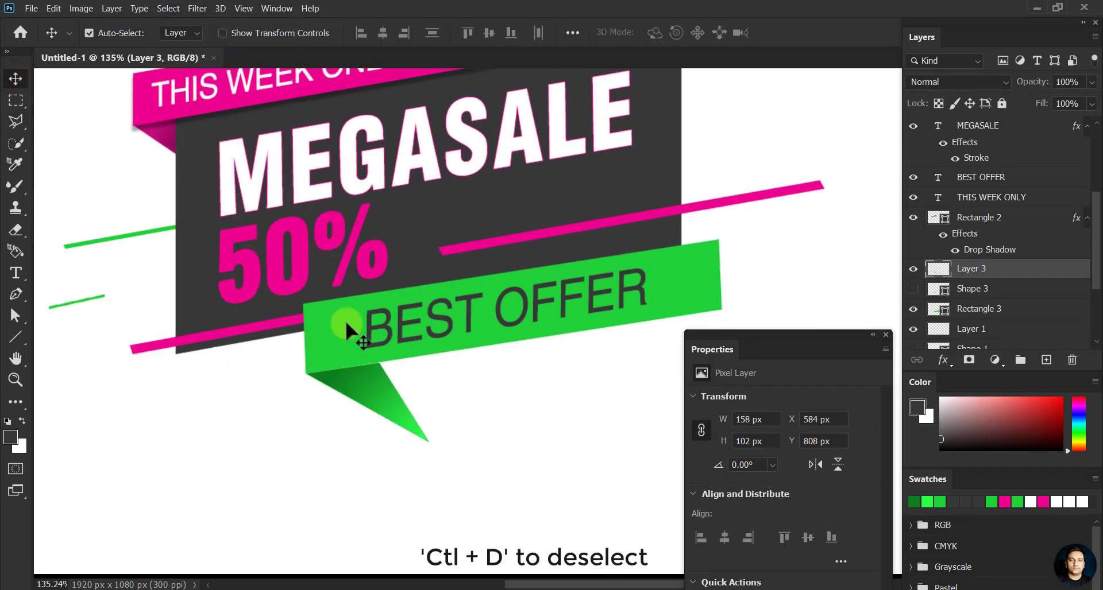
- Outline another triangle at the green ribbon tip as a selection on a new layer
left_click(1046, 359)
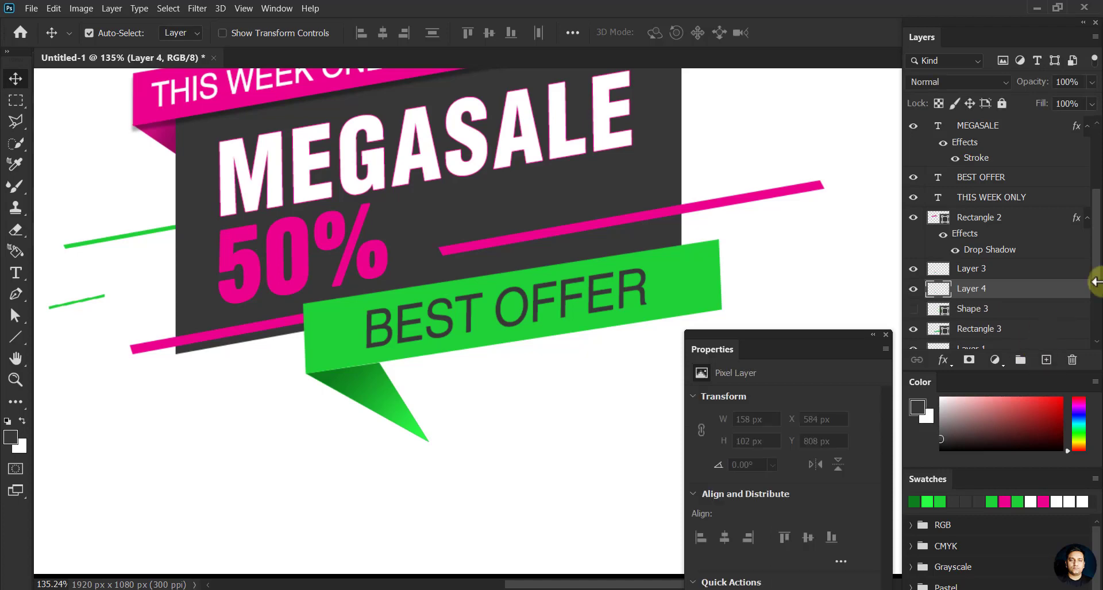
left_click(16, 293)
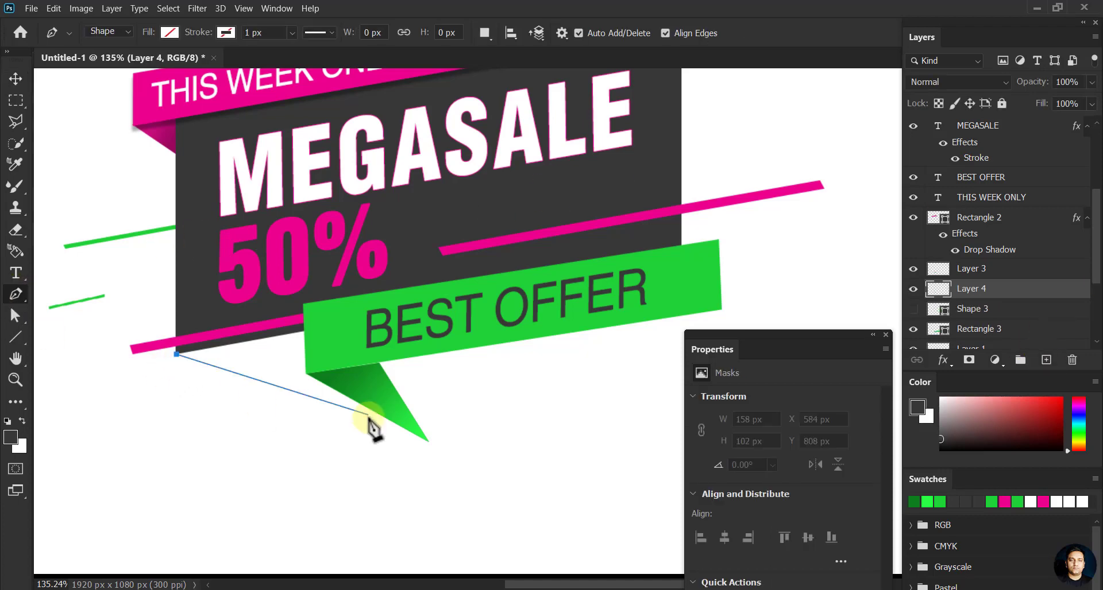
left_click(428, 442)
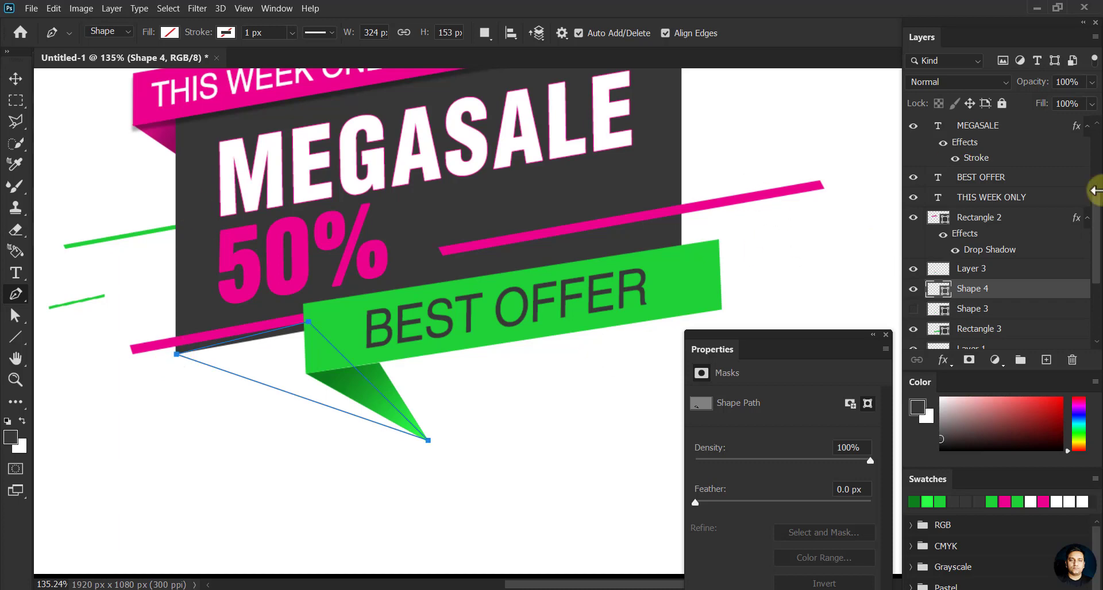
left_click(936, 290, "ctrl")
left_click(1046, 360)
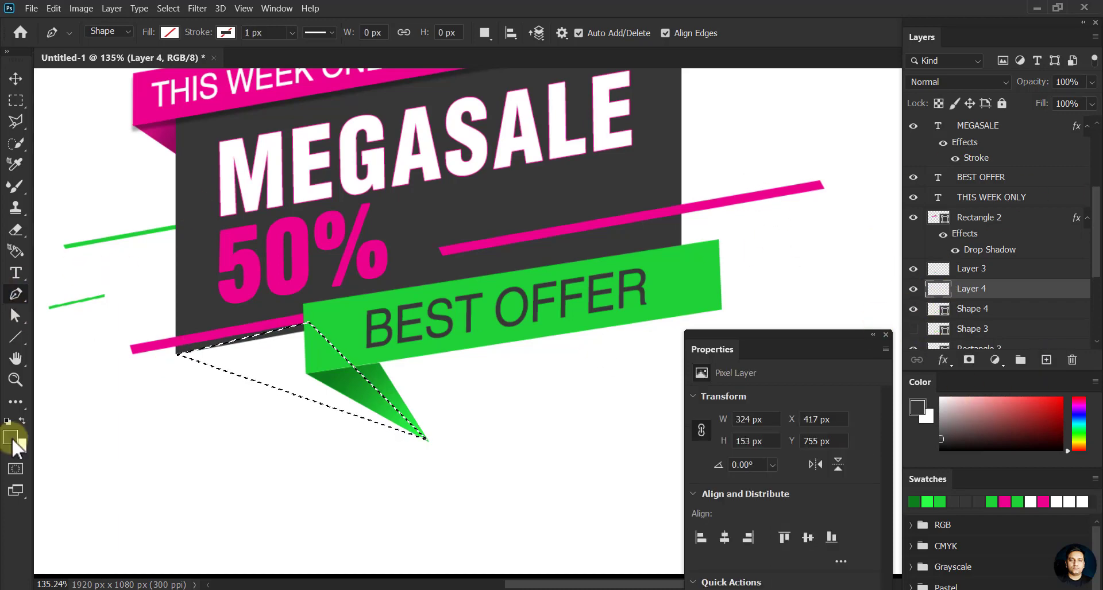
key("g")
- Set the gradient's left end to near-black
left_click(112, 33)
left_click(668, 460)
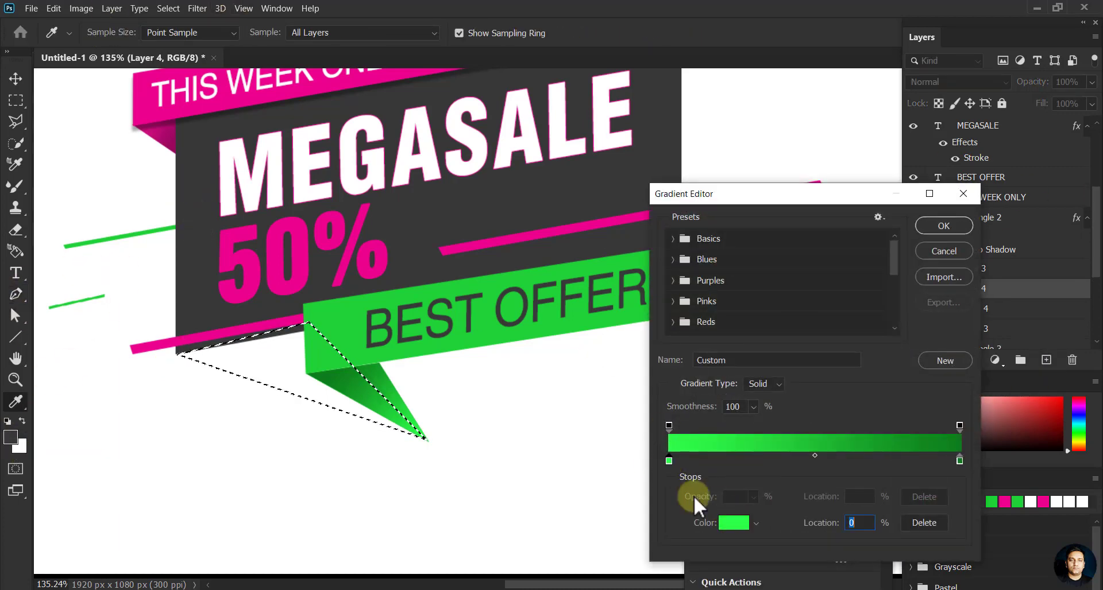
left_click(733, 523)
left_click_drag(74, 492, 98, 507)
left_click(404, 328)
- Set the gradient's right end to gray 5c5c5c and accept the gradient
left_click(959, 461)
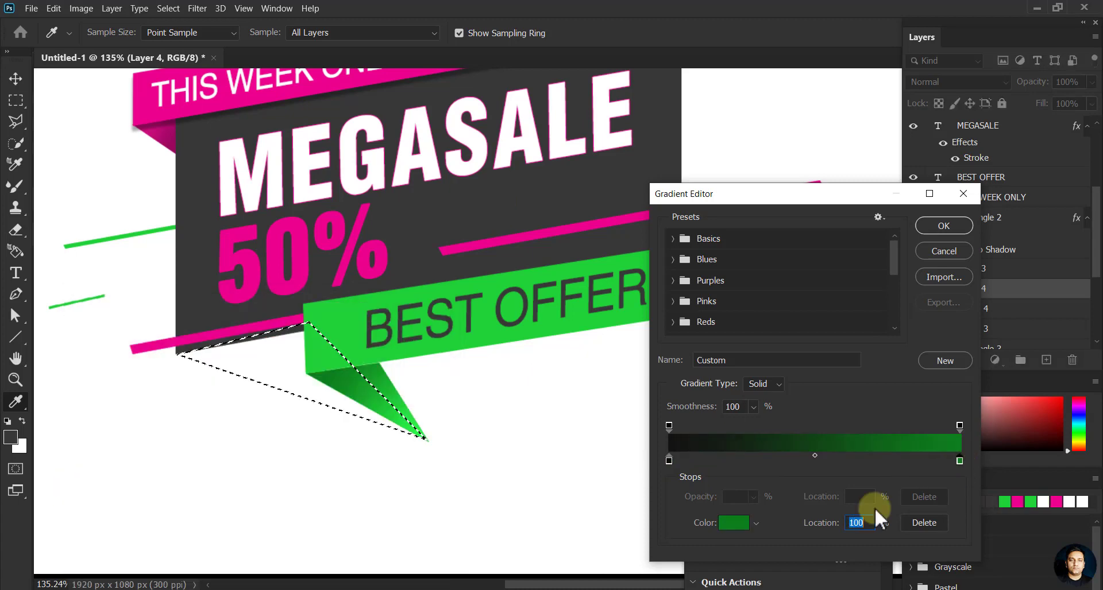
left_click(733, 522)
left_click(431, 210)
left_click_drag(74, 468, 75, 451)
left_click(403, 328)
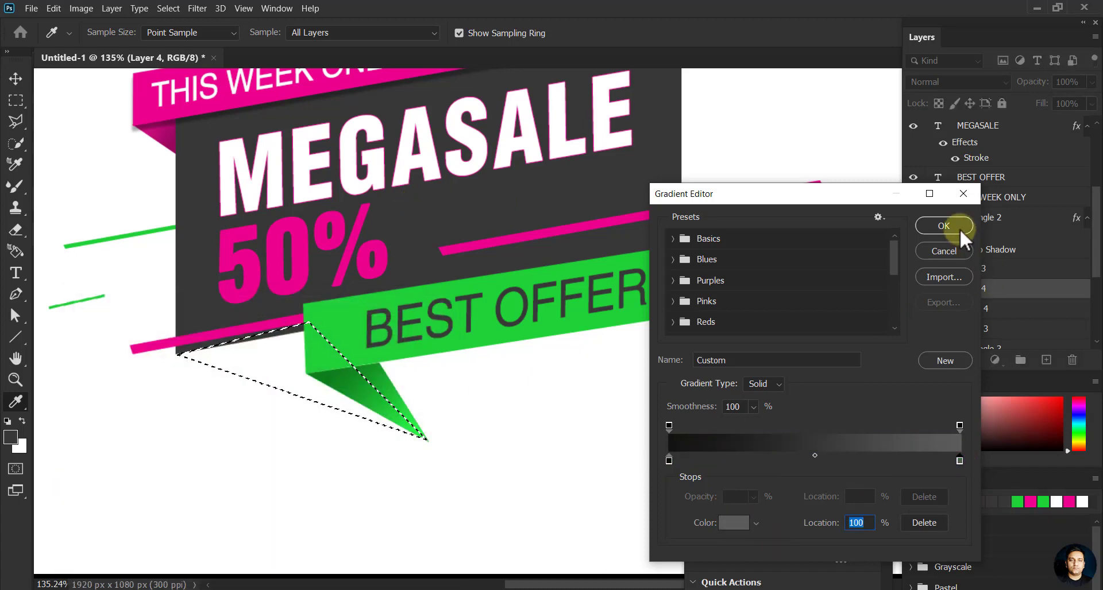
left_click(944, 225)
- Fill the flap with the black-to-gray gradient, deselect, and move Layer 4 below Rectangle 1
left_click_drag(247, 336, 304, 386)
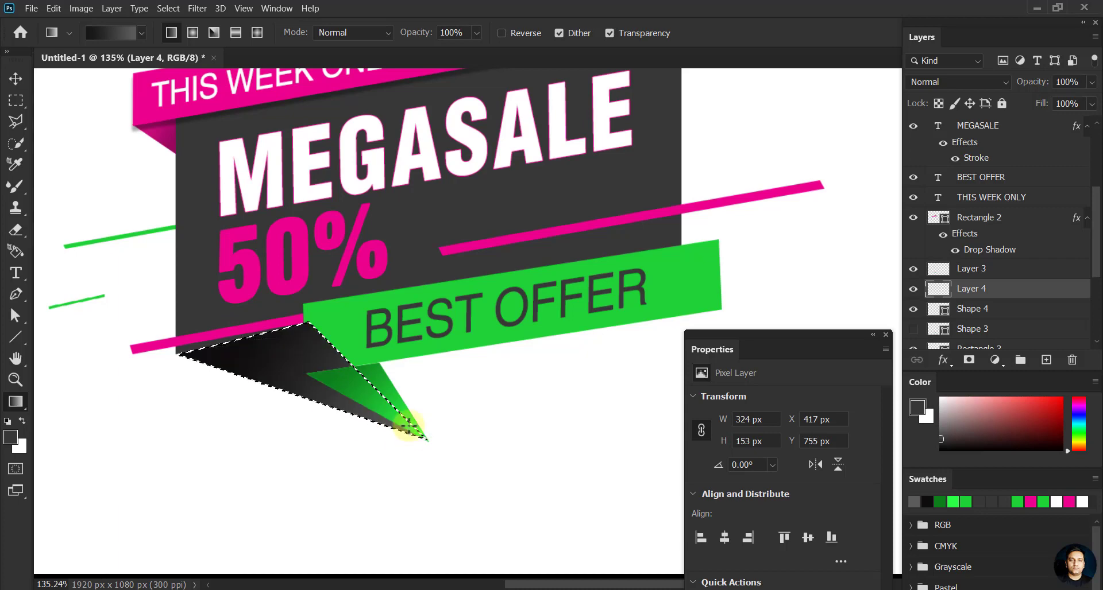
left_click(16, 78)
key("ctrl+d")
scroll(1008, 172, "down", 3)
left_click_drag(1008, 172, 1009, 318)
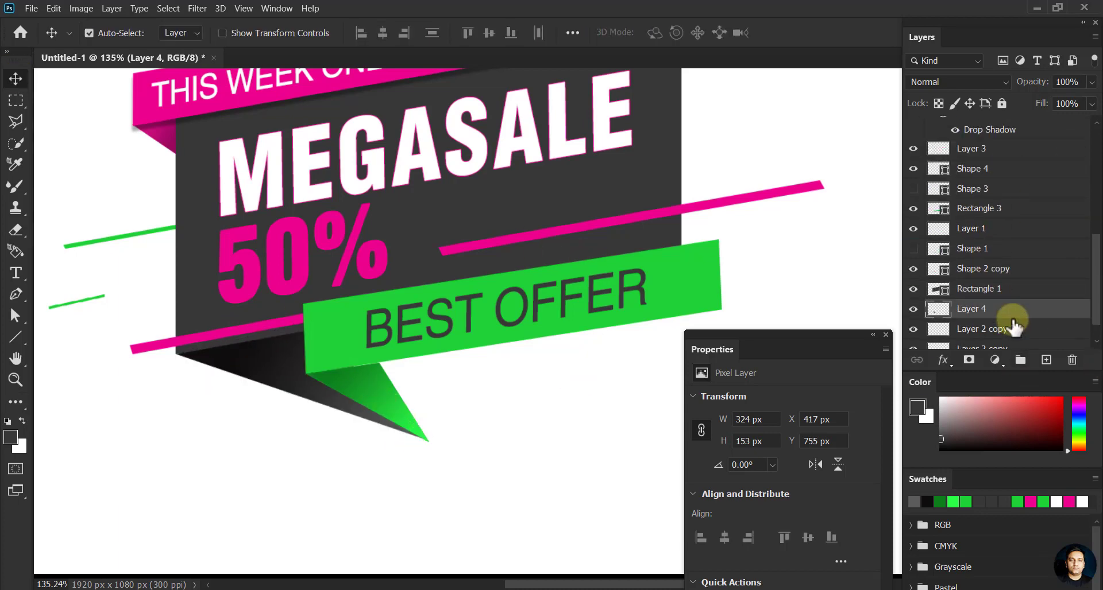
left_click(506, 406)
- Fit the canvas in view and float the Layers panel, making it taller
key("ctrl+0")
left_click_drag(785, 339, 802, 491)
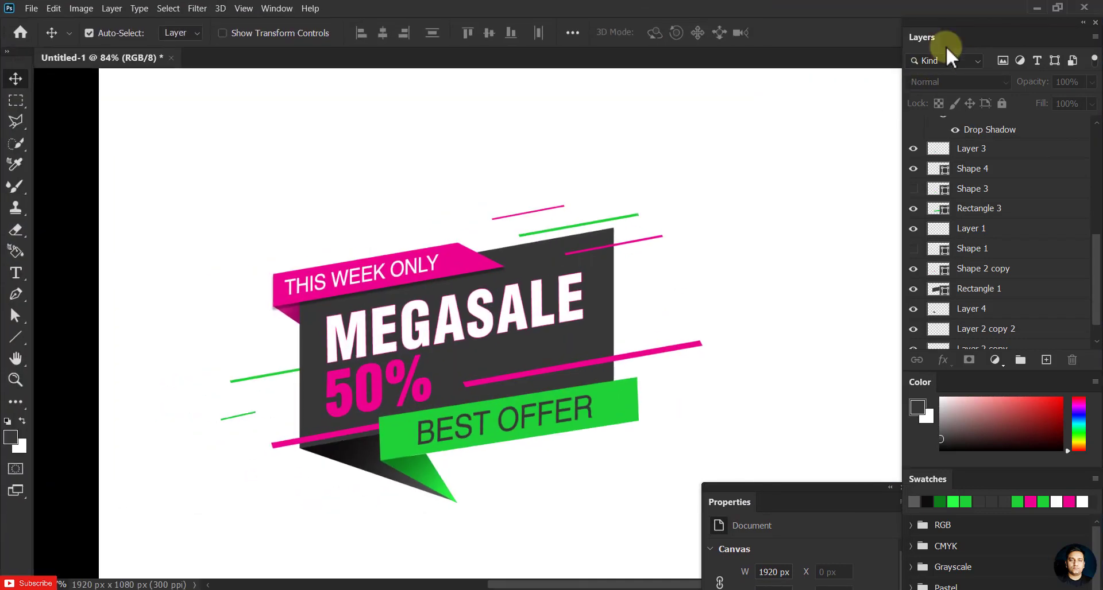
left_click_drag(961, 27, 791, 53)
left_click_drag(859, 400, 858, 573)
- Select all banner layers, group them into Group 1, and unlock the group
scroll(861, 242, "up", 5)
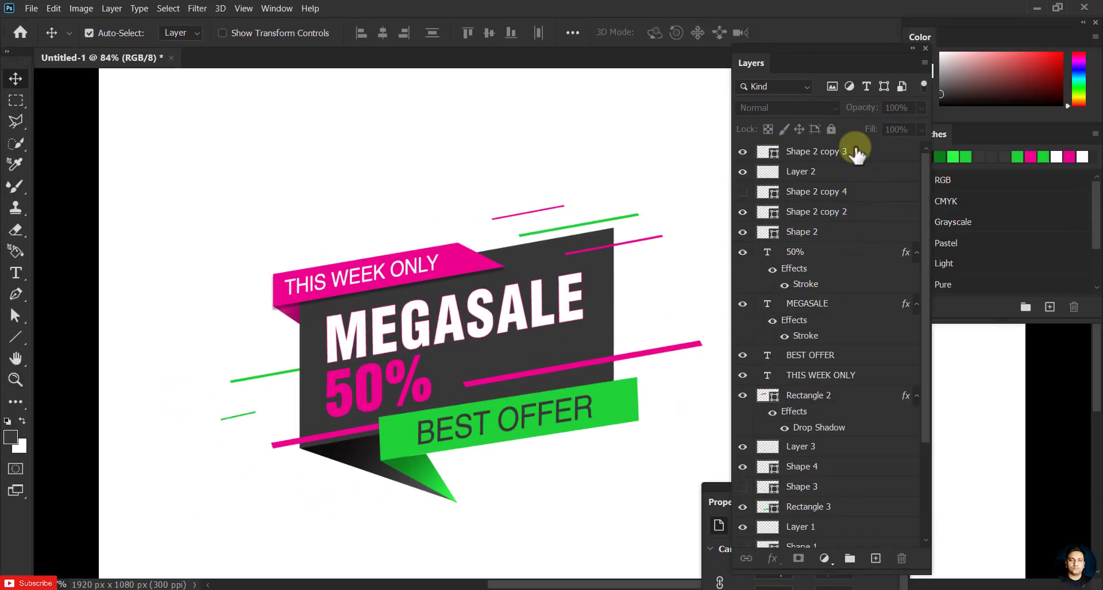
left_click(854, 147)
scroll(854, 241, "down", 5)
left_click(856, 518, "shift")
left_click(849, 559)
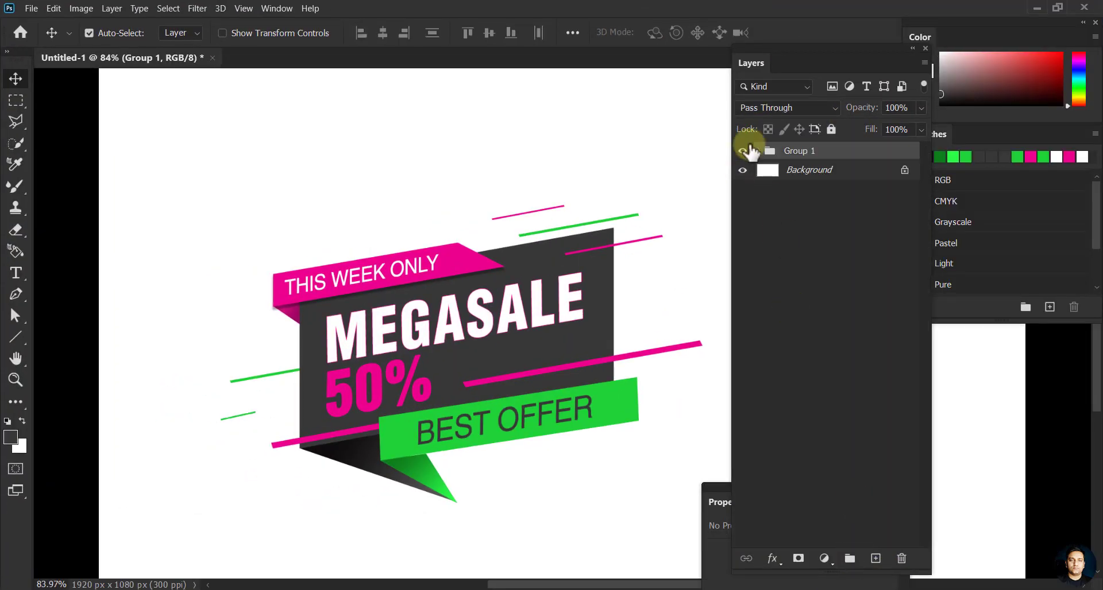
left_click(831, 128)
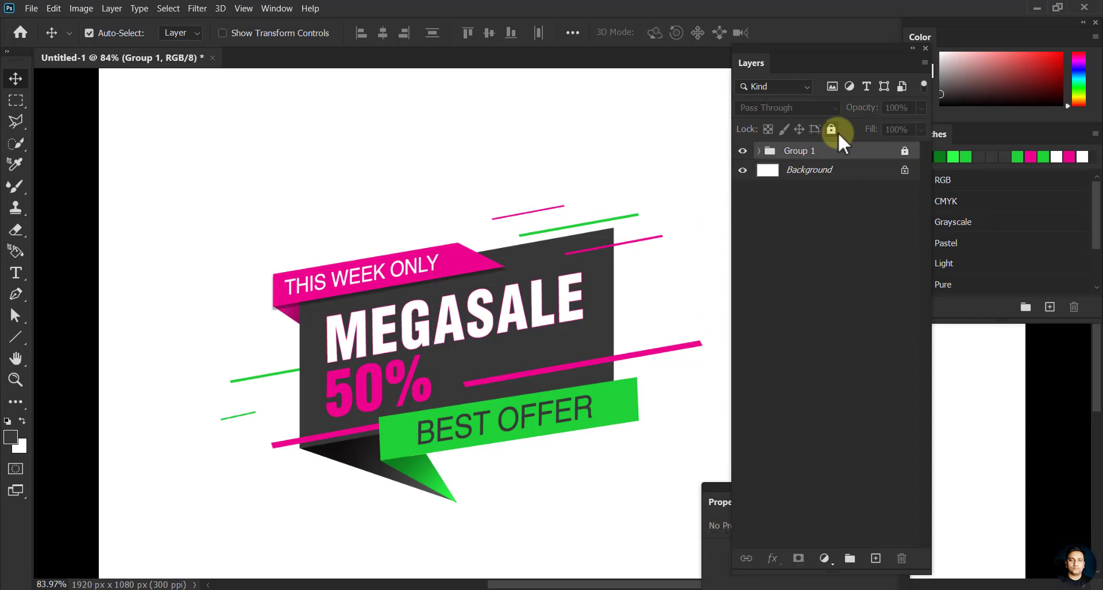
- Scale the banner group down to about 90%, then add empty Layer 5 above it
key("ctrl+t")
scroll(394, 329, "down", 3)
scroll(570, 331, "up", 1)
left_click_drag(655, 244, 566, 266)
scroll(567, 266, "down", 2)
left_click(828, 33)
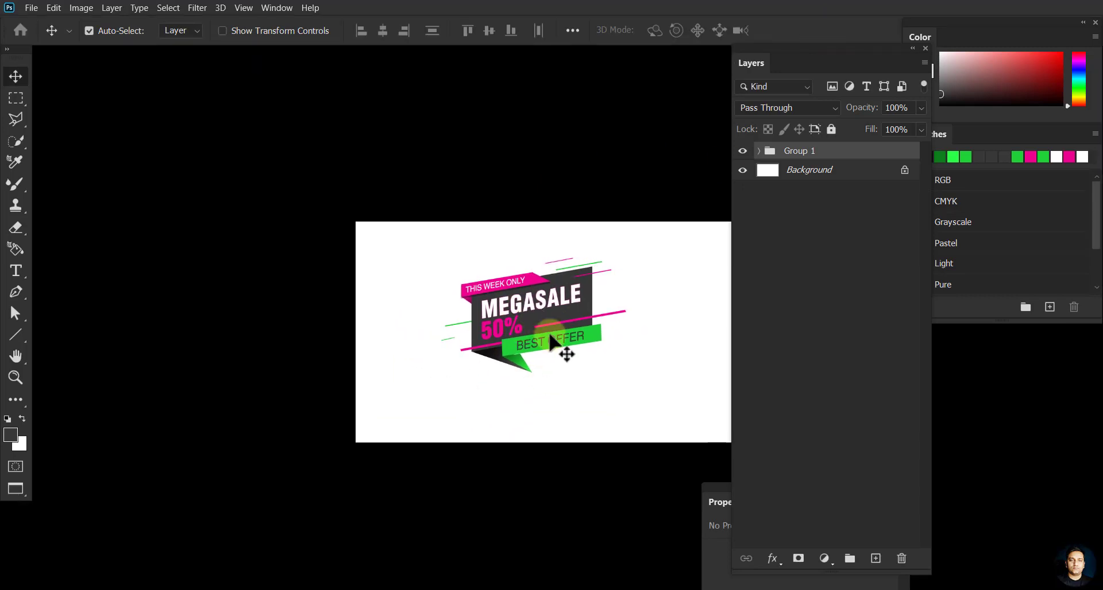
scroll(628, 381, "up", 1)
scroll(468, 283, "up", 2)
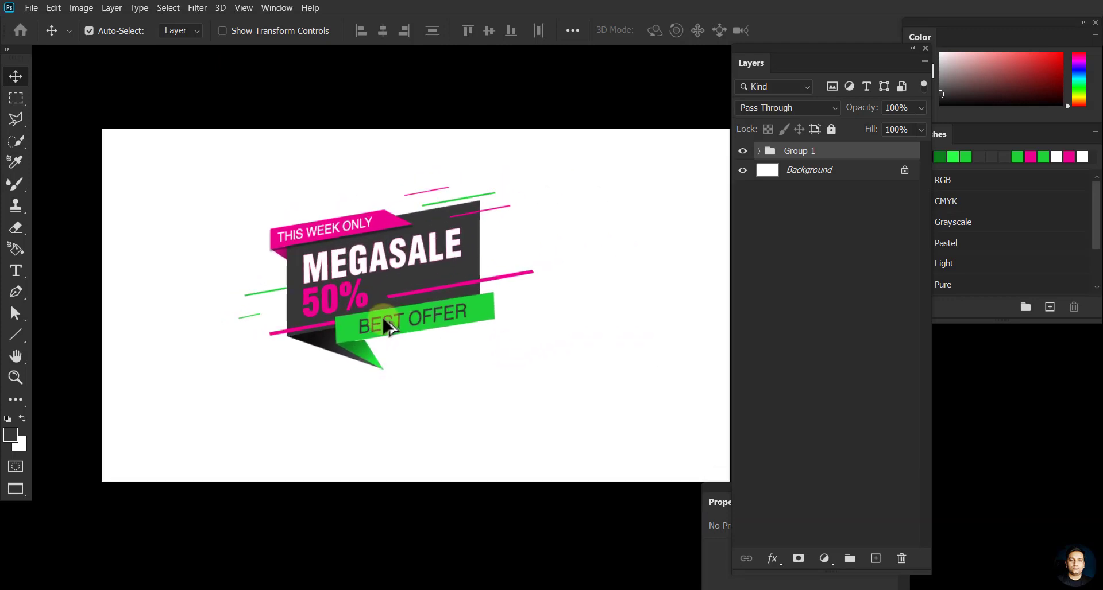
scroll(390, 327, "down", 1)
key("ctrl+shift+alt+n")
right_click(16, 184)
- Paint a soft dark 400 px round brush dab below the banner
left_click(92, 182)
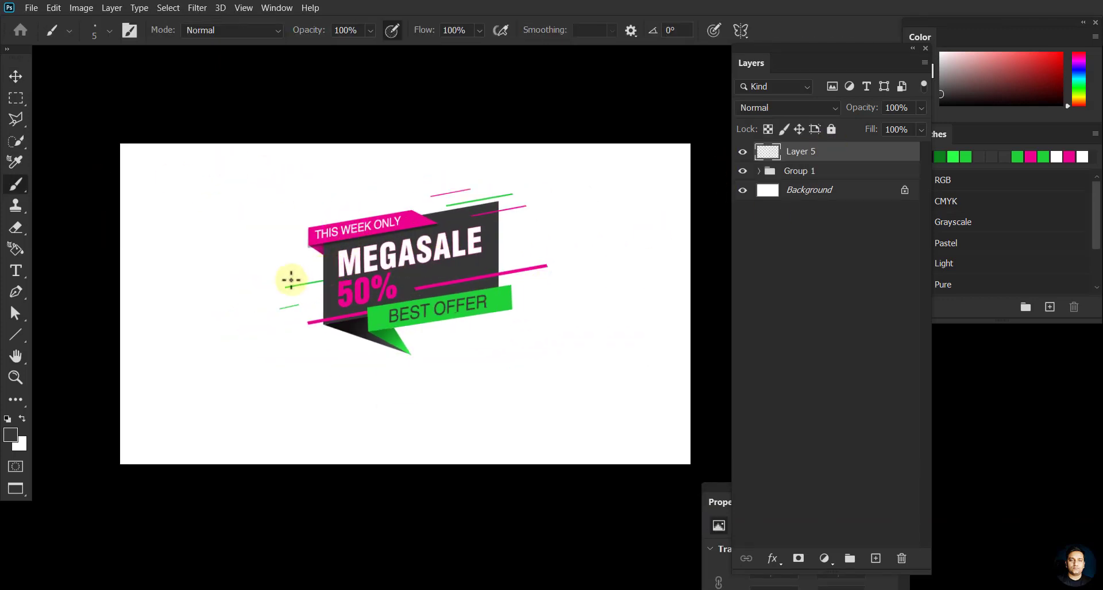
key("bracketright")
key("bracketright")
key("bracketright")
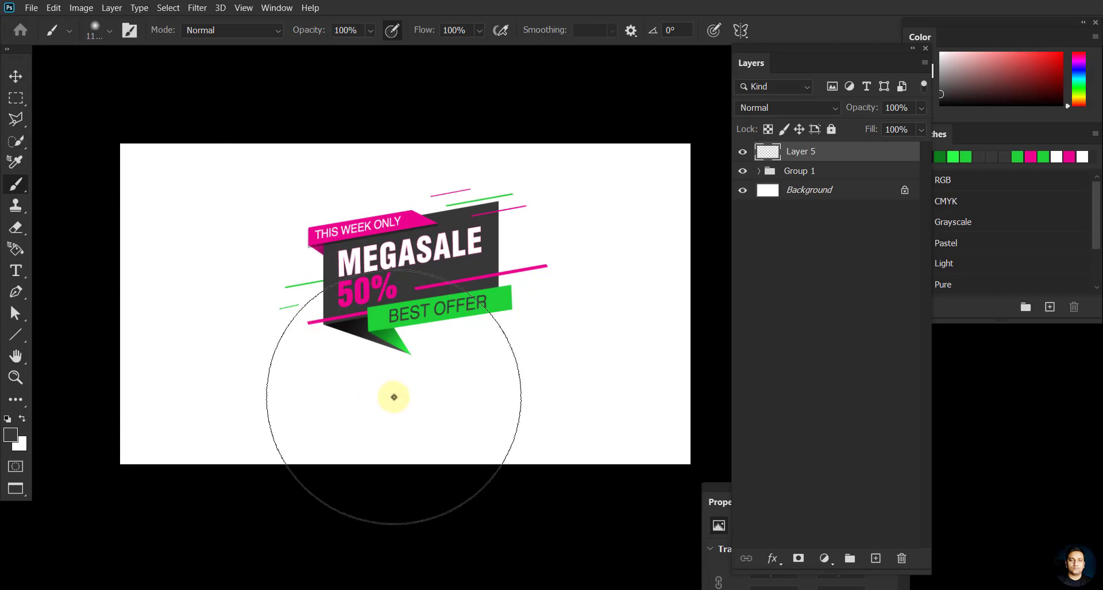
key("bracketleft")
key("bracketleft")
key("bracketleft")
key("bracketleft")
key("bracketleft")
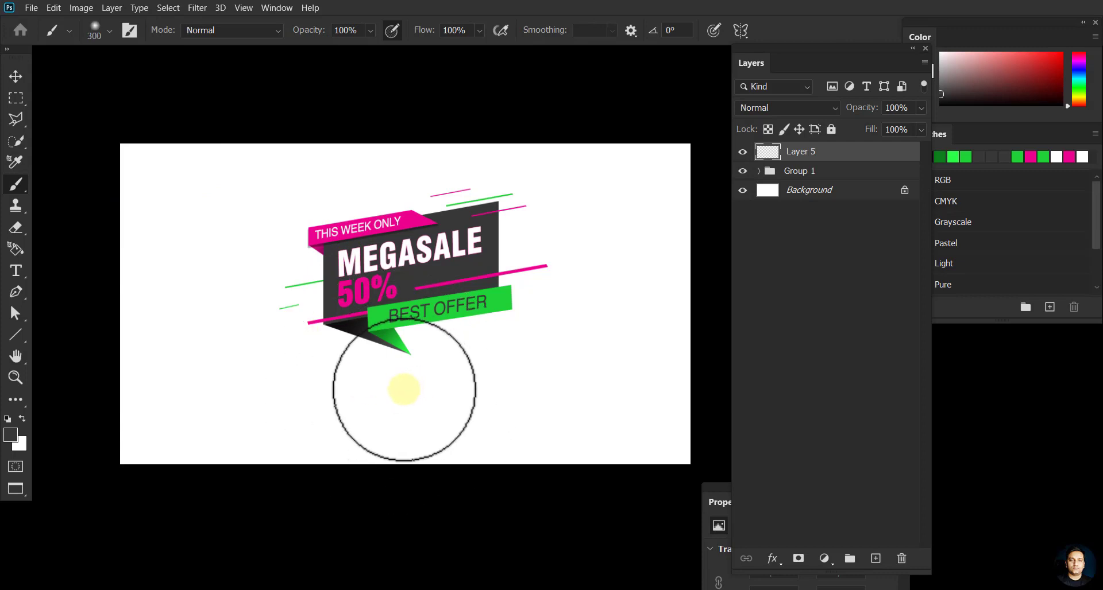
right_click(393, 390)
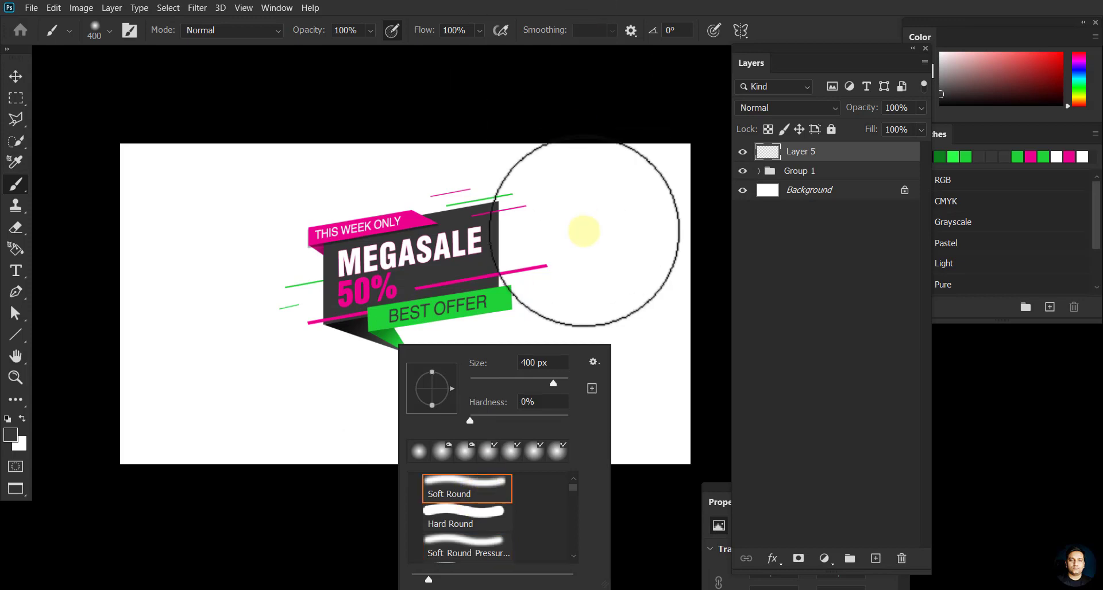
left_click(679, 164)
key("ctrl+z")
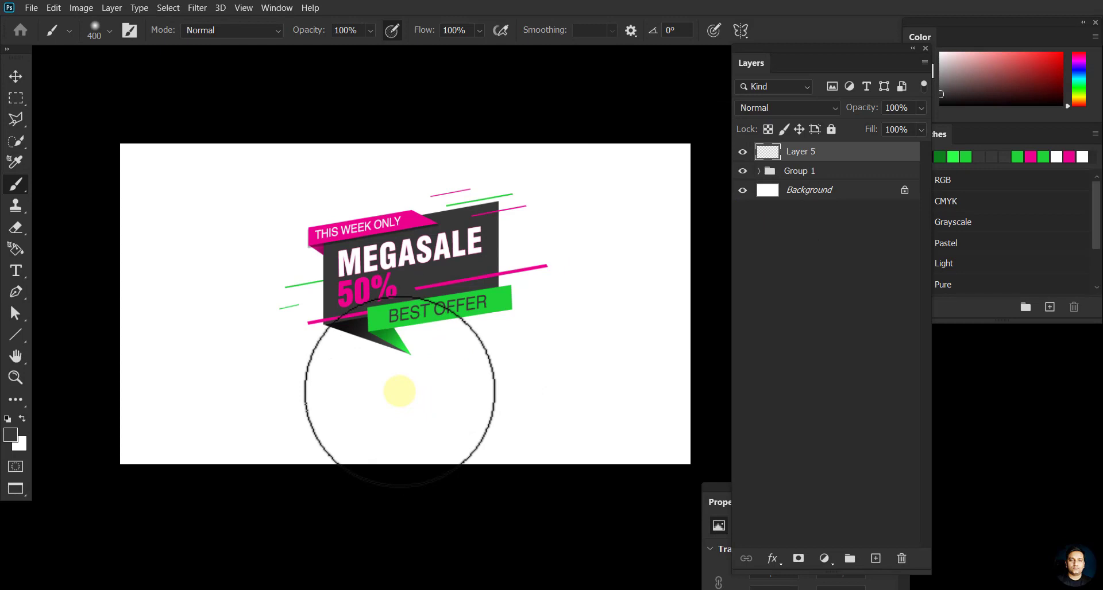
left_click(399, 391)
- Distort the dab into a flat, thin shadow ellipse and commit it
left_click(15, 77)
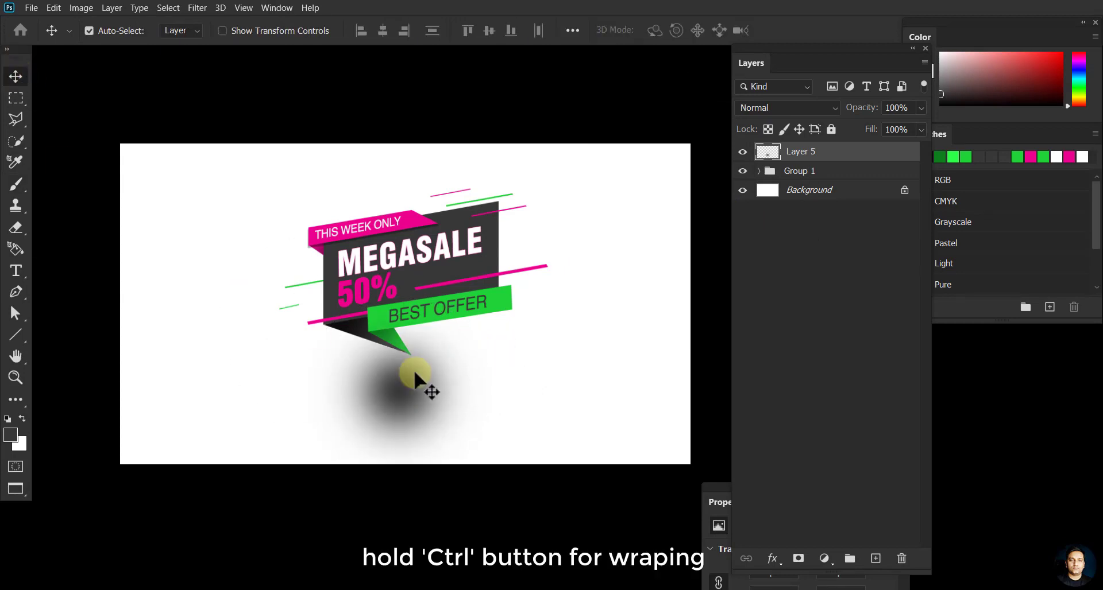
key("ctrl+t")
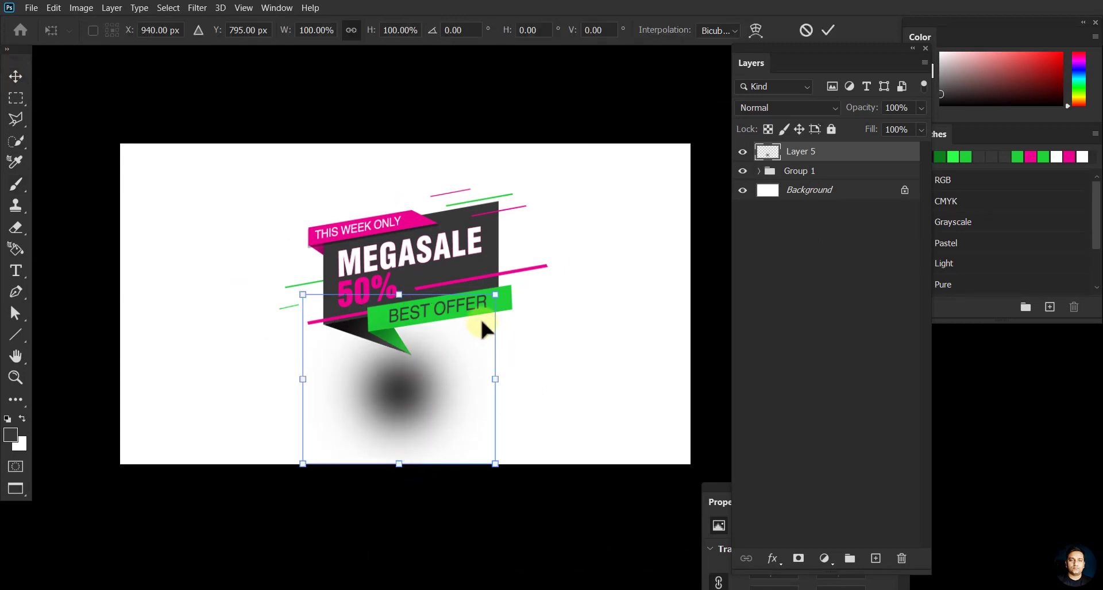
left_click_drag(494, 297, 488, 357)
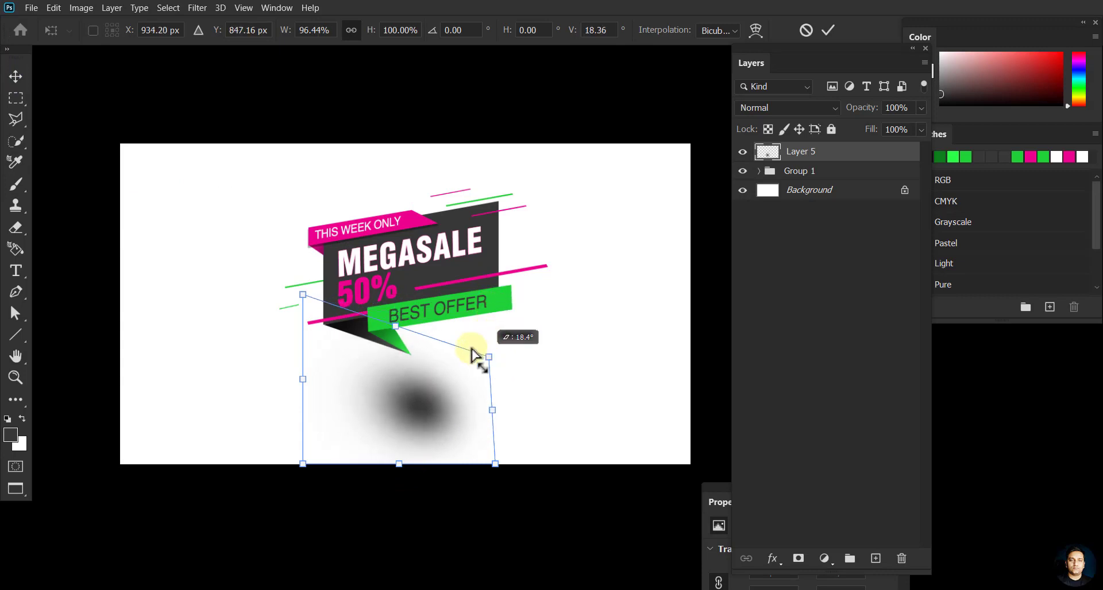
left_click_drag(303, 295, 261, 387)
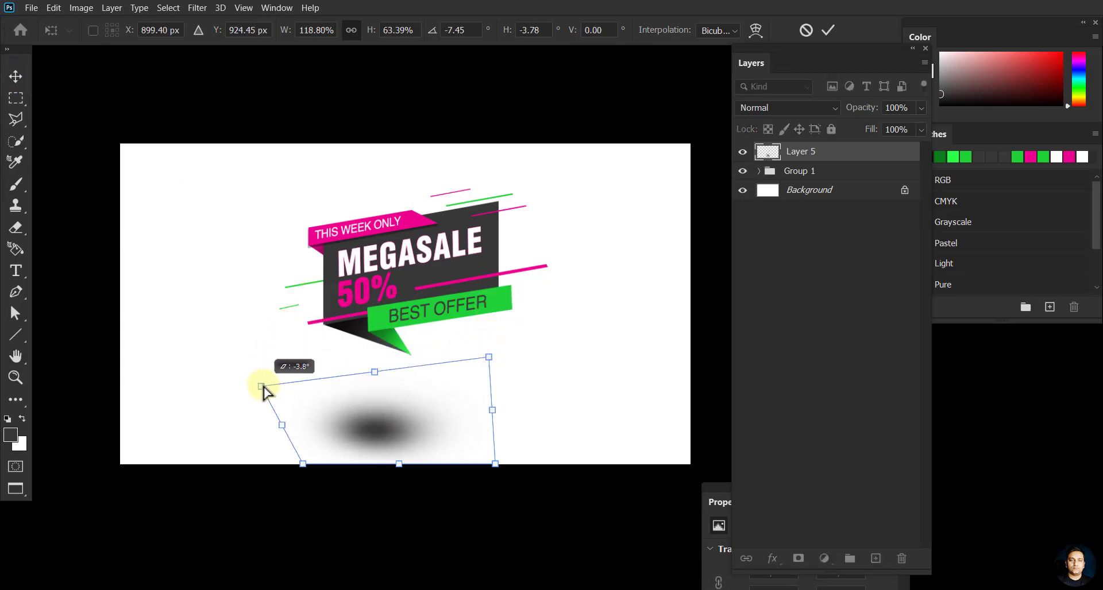
mouse_move(489, 356)
left_mouse_down()
mouse_move(501, 393)
mouse_move(589, 406)
left_mouse_up()
left_click_drag(421, 438, 404, 421)
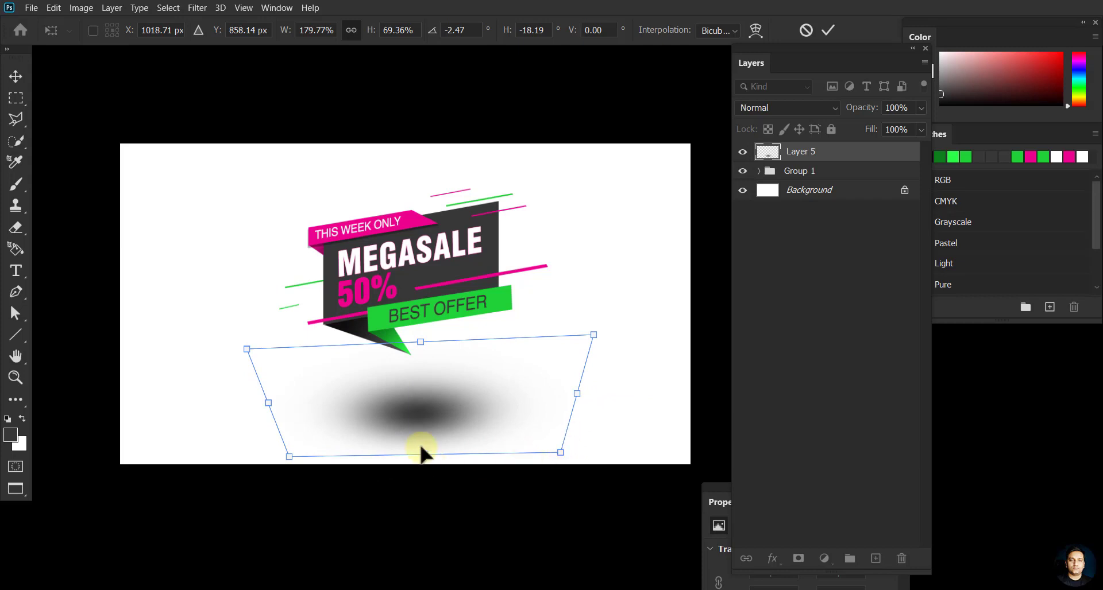
left_click_drag(424, 457, 424, 414)
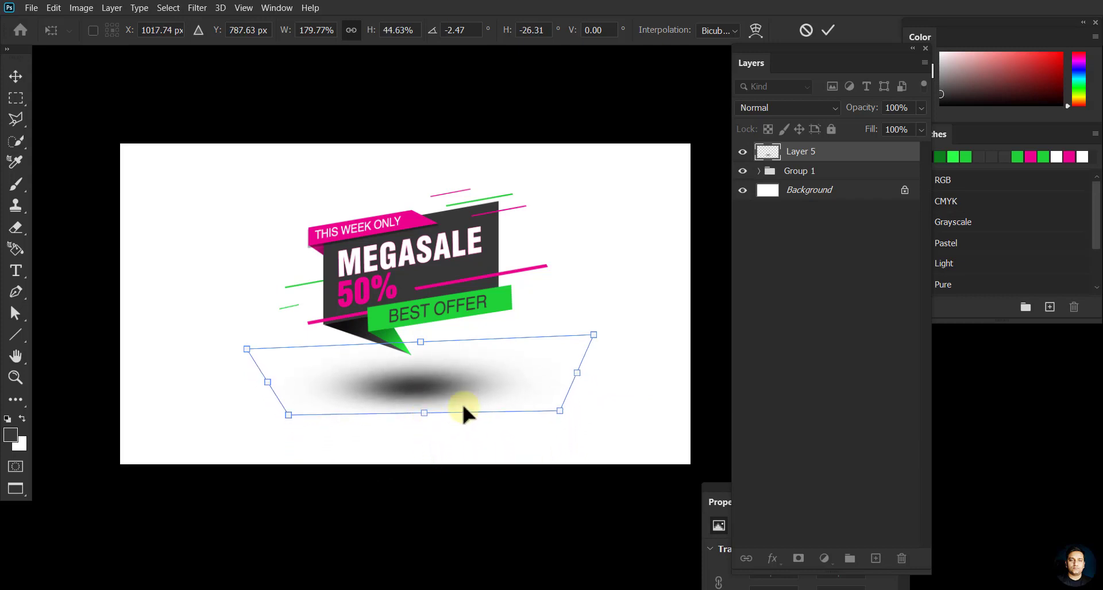
left_click(16, 76)
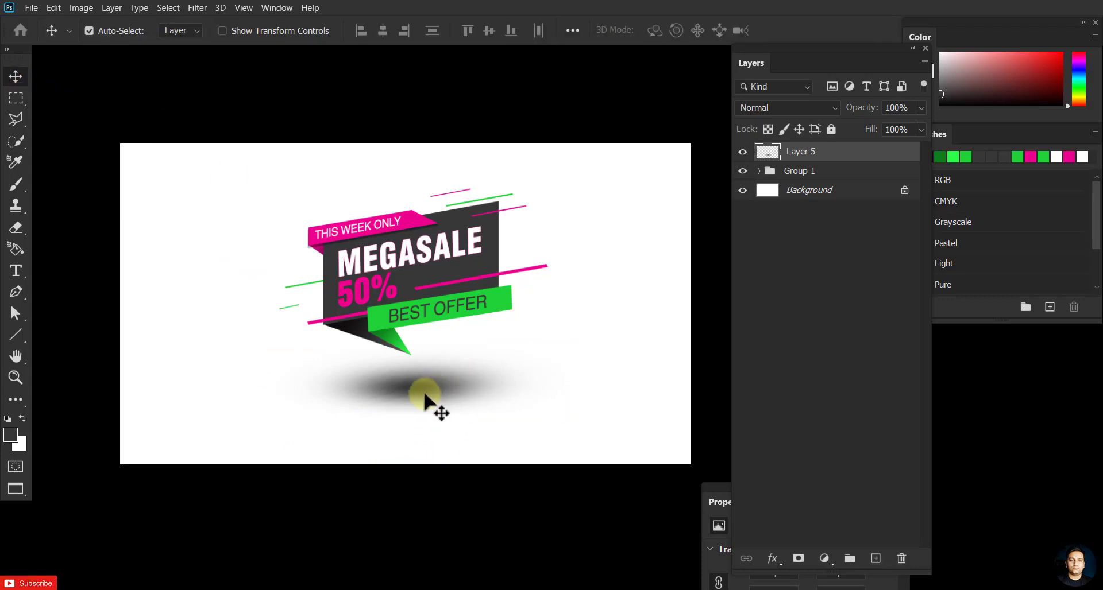
- Nudge the Layer 5 shadow slightly lower and set its opacity to 40%
left_click_drag(425, 396, 421, 403)
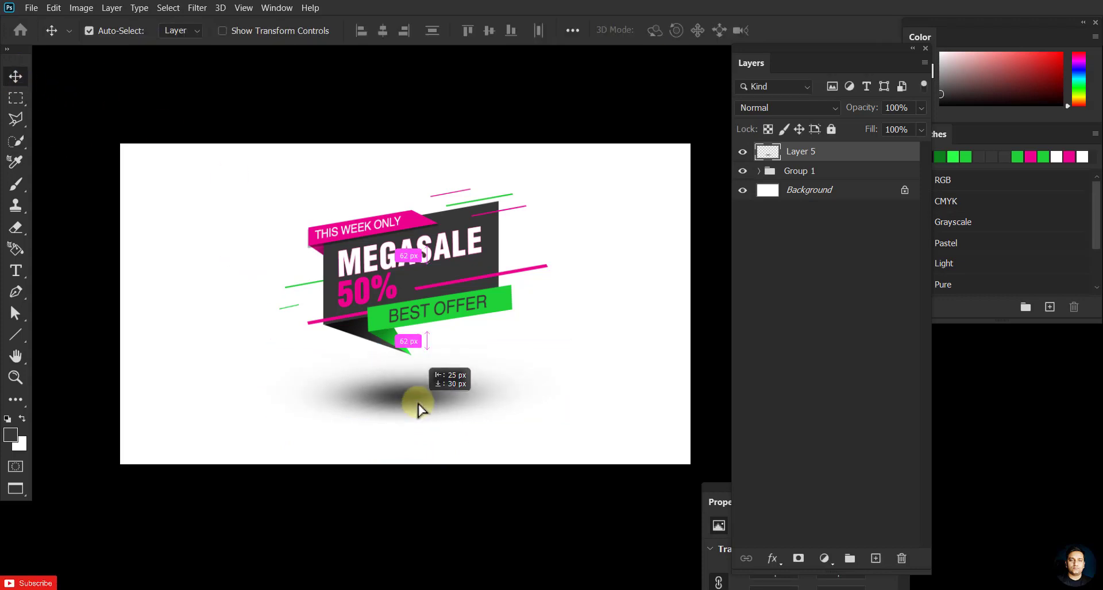
left_click(921, 108)
left_click_drag(896, 127, 883, 130)
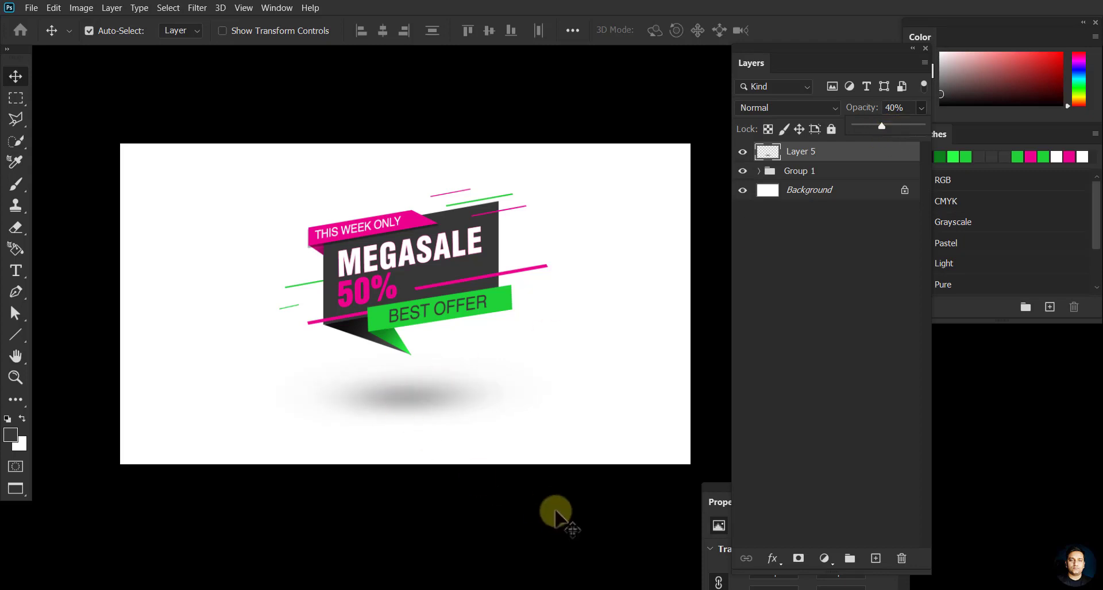
scroll(397, 310, "up", 1)
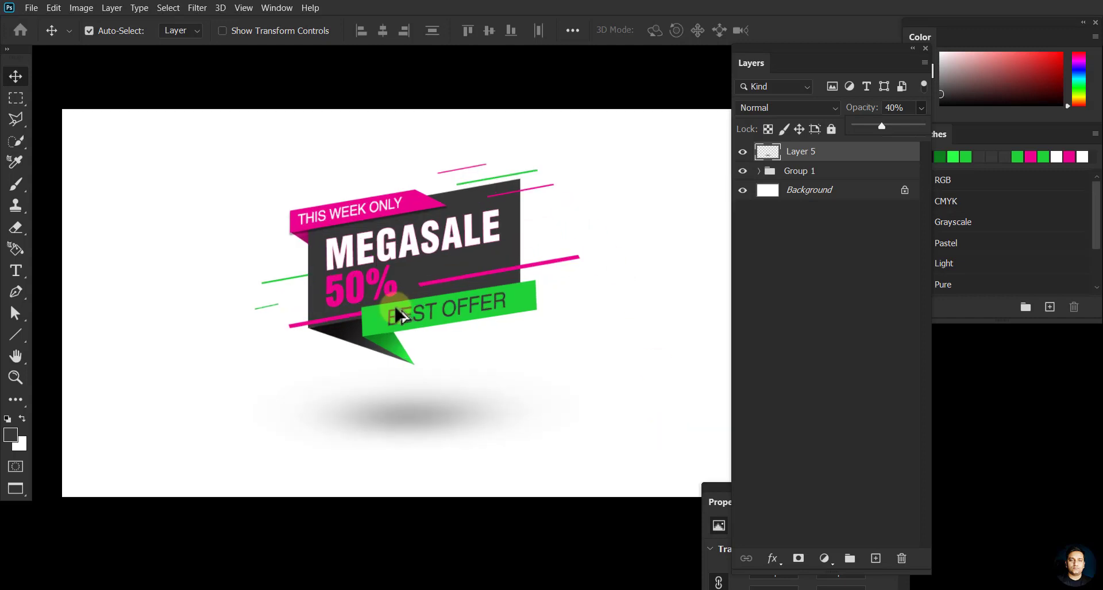
left_click_drag(828, 52, 965, 198)
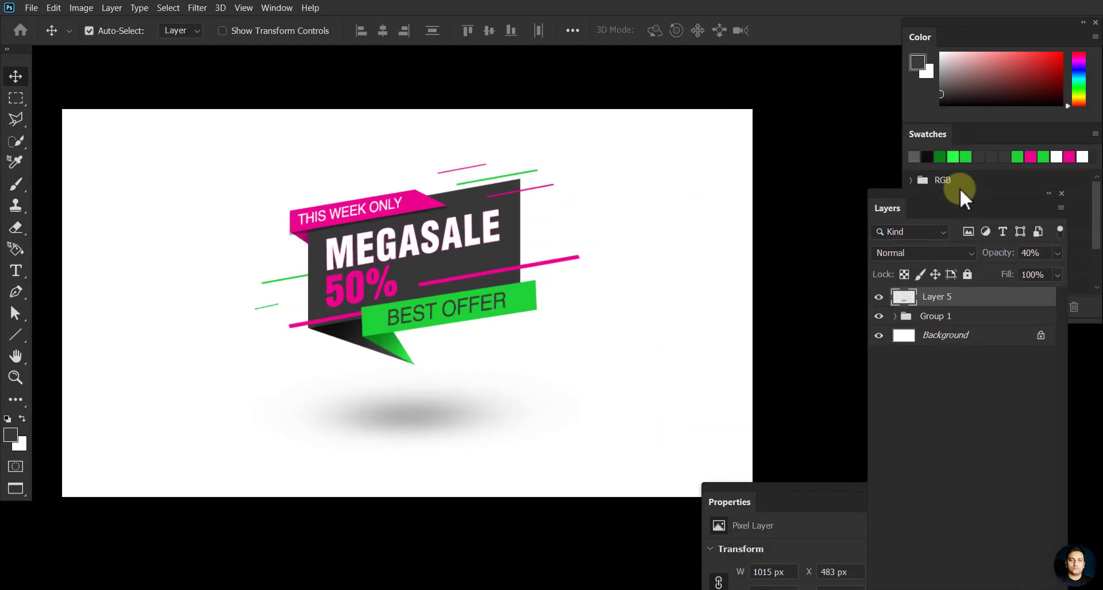